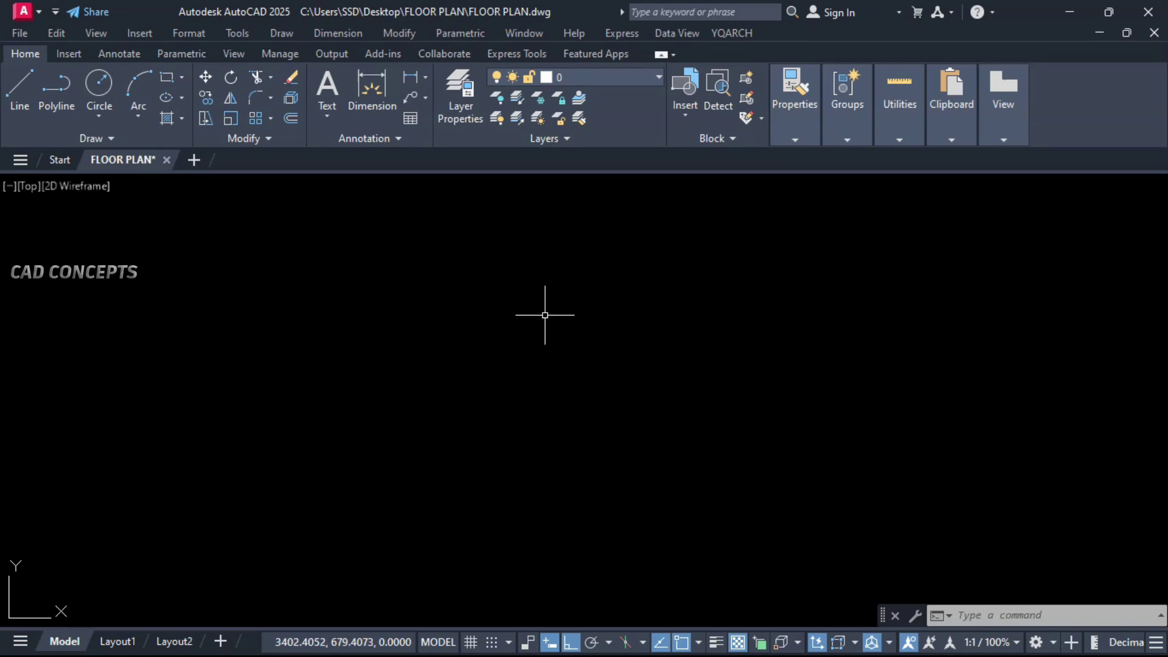
# Draw an 850 by 1090 axis rectangle with YQArch AX and zoom to fit it.
pyautogui.write('AX')
pyautogui.press('Return')
pyautogui.click(385, 258)
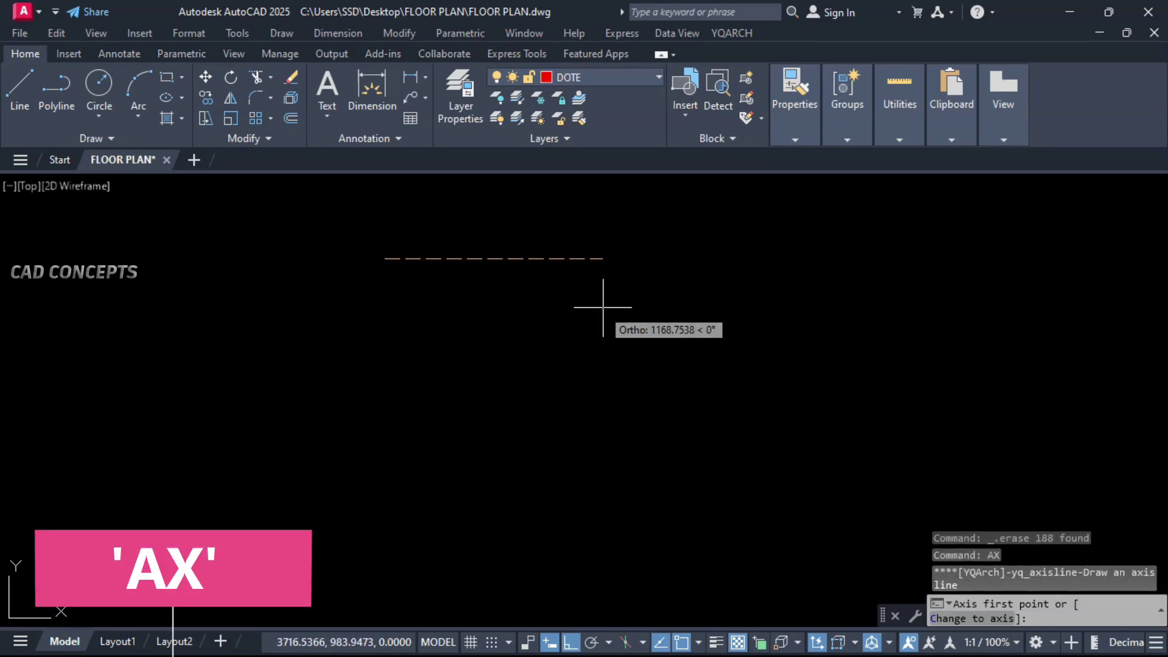
pyautogui.write('850')
pyautogui.press('Return')
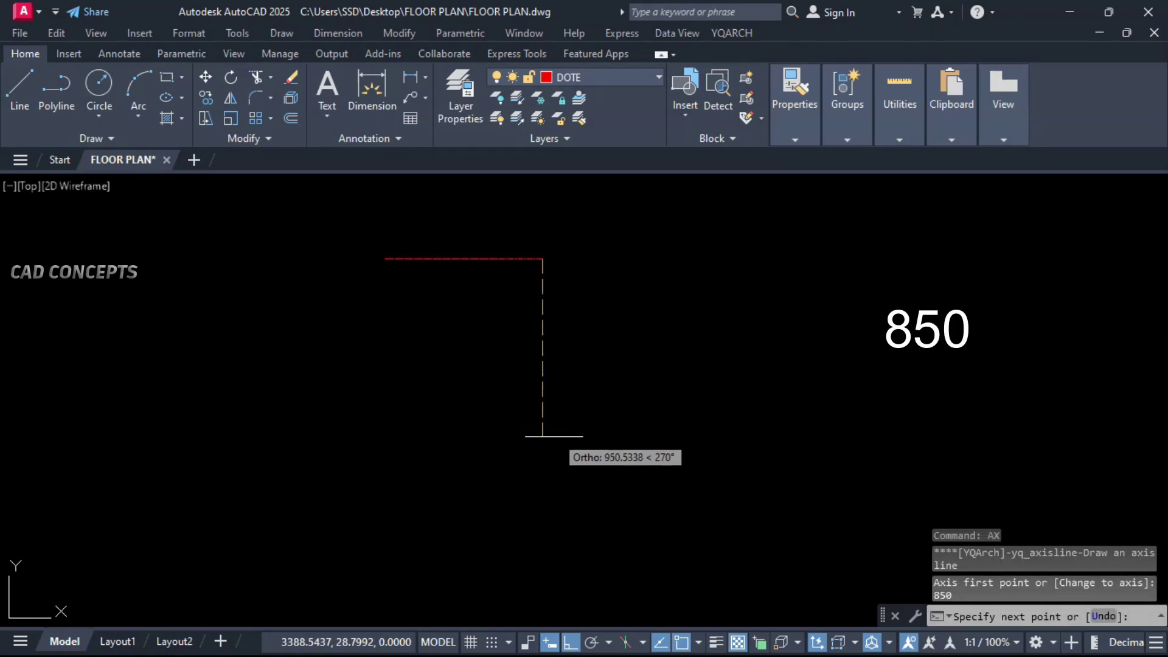
pyautogui.moveTo(556, 430); pyautogui.dragTo(596, 464, button='middle')
pyautogui.write('1090')
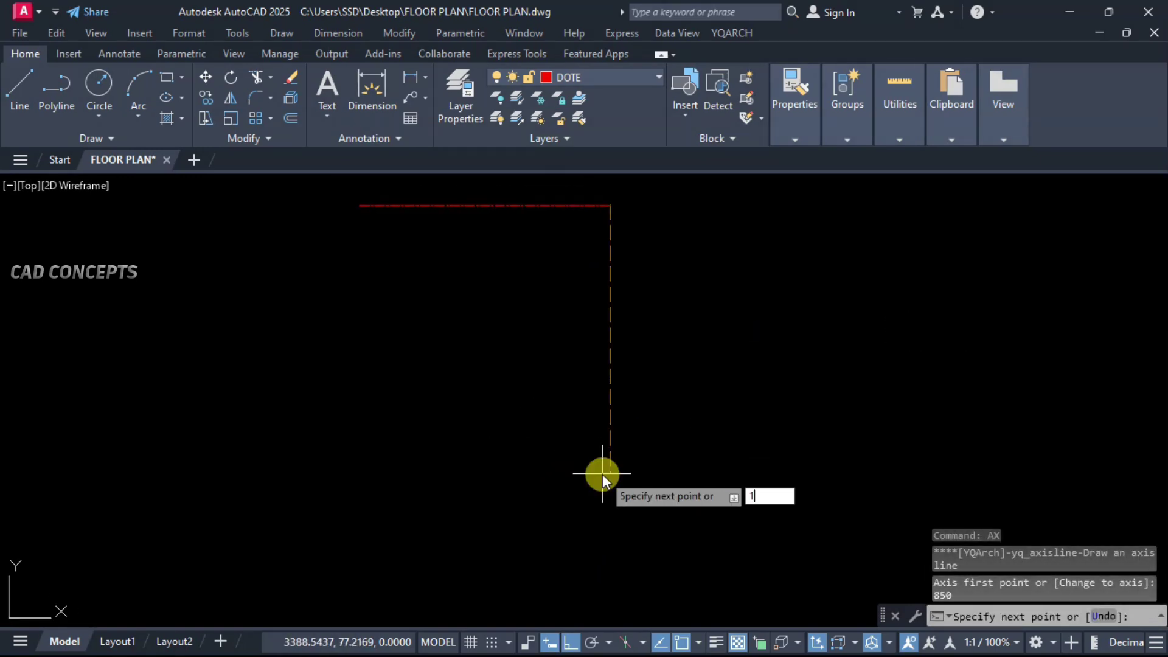
pyautogui.press('Return')
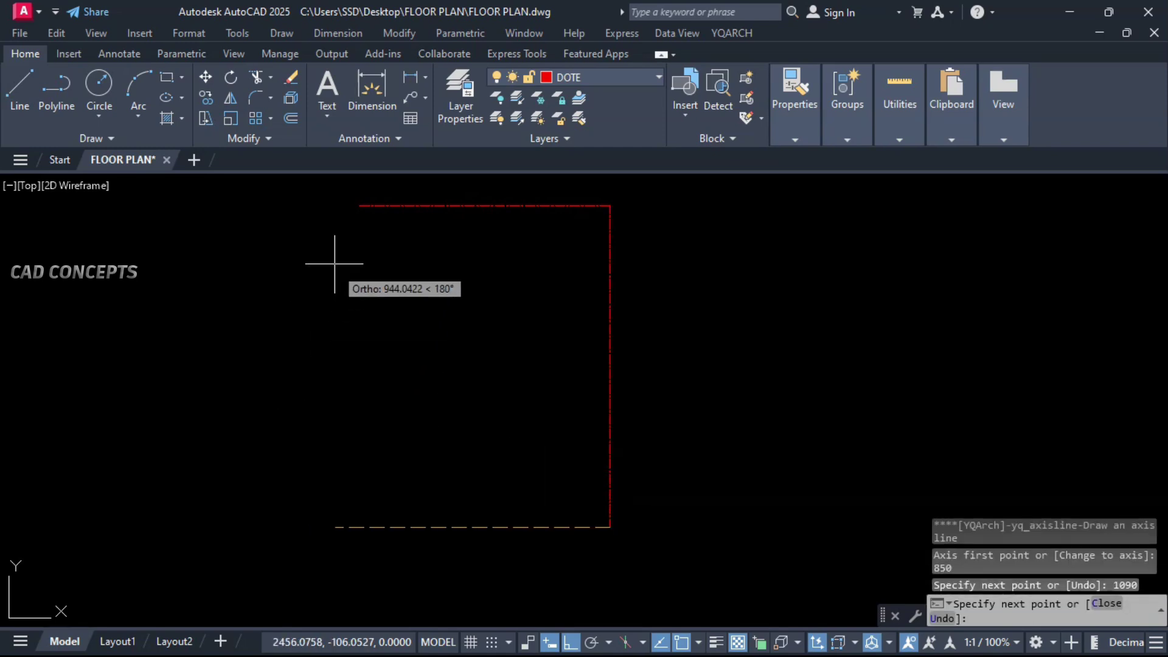
pyautogui.click(358, 286)
pyautogui.press('Escape')
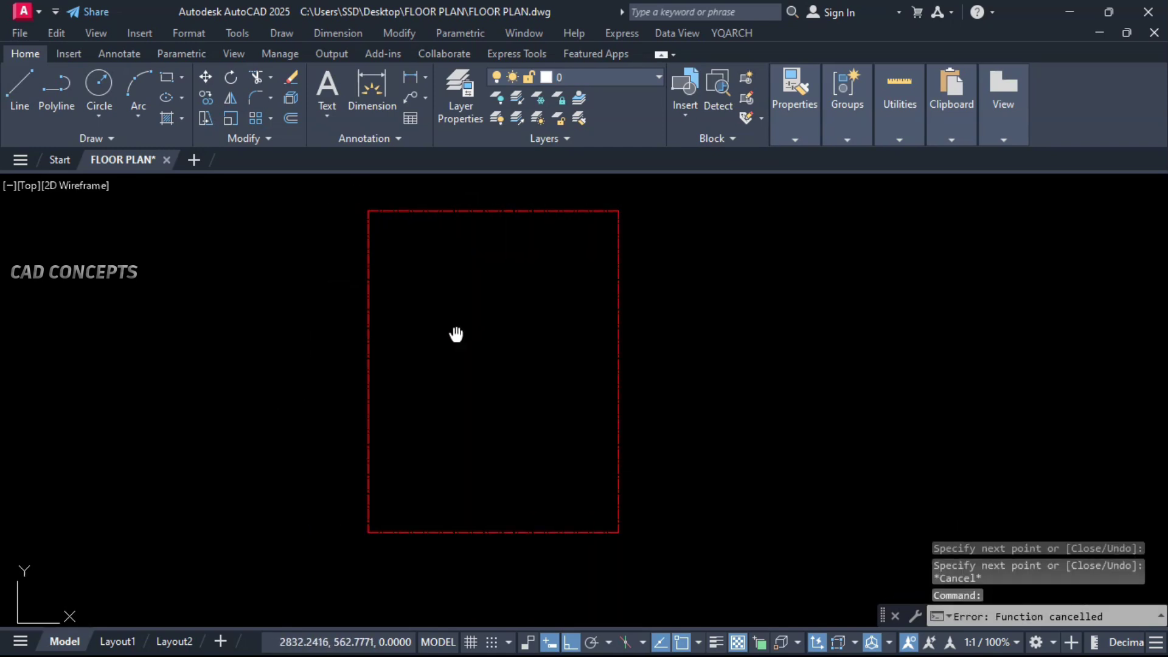
pyautogui.write('z')
pyautogui.press('Return')
pyautogui.write('w')
# Copy the right vertical axis to the middle of the rectangle.
pyautogui.press('Return')
pyautogui.click(341, 186)
pyautogui.click(675, 555)
pyautogui.click(720, 233)
pyautogui.write('CO')
# Copy the top horizontal axis 400 units down.
pyautogui.press('Return')
pyautogui.click(720, 205)
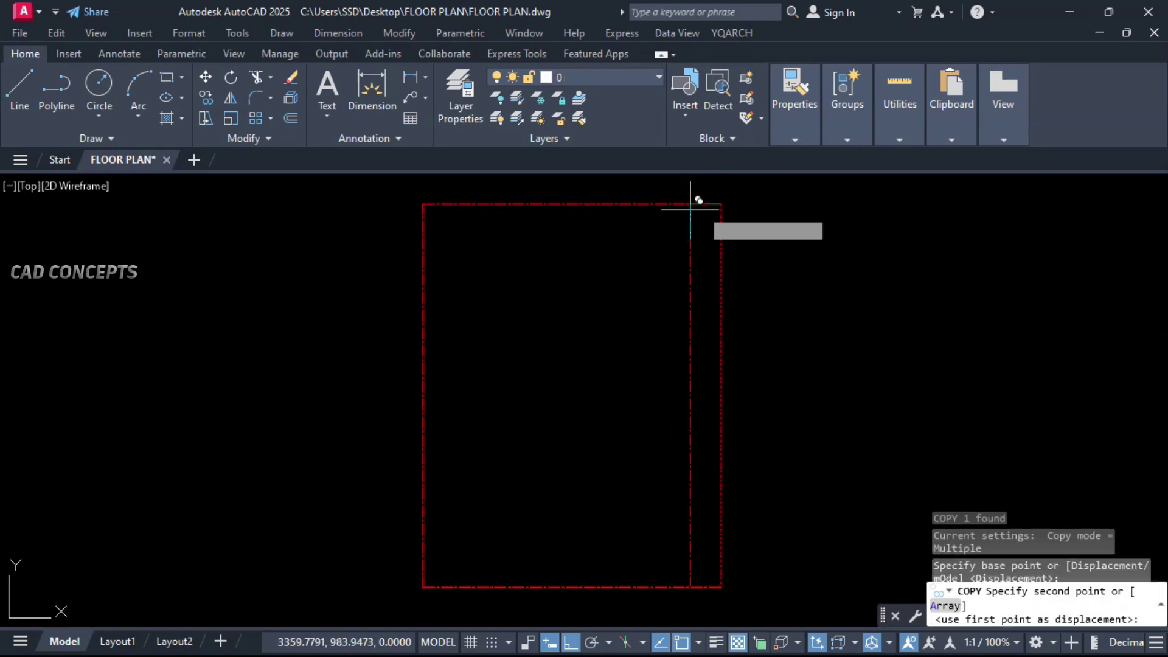
pyautogui.click(572, 204)
pyautogui.press('Escape')
pyautogui.click(632, 202)
pyautogui.press('Return')
pyautogui.click(739, 204)
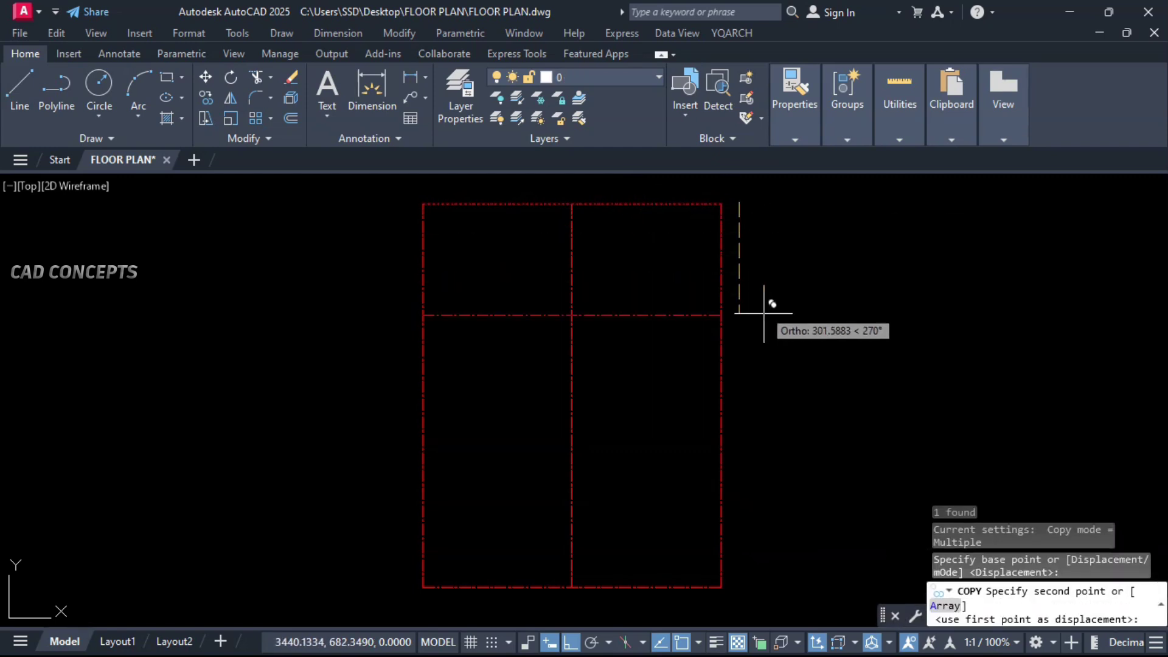
pyautogui.write('400')
pyautogui.press('Return')
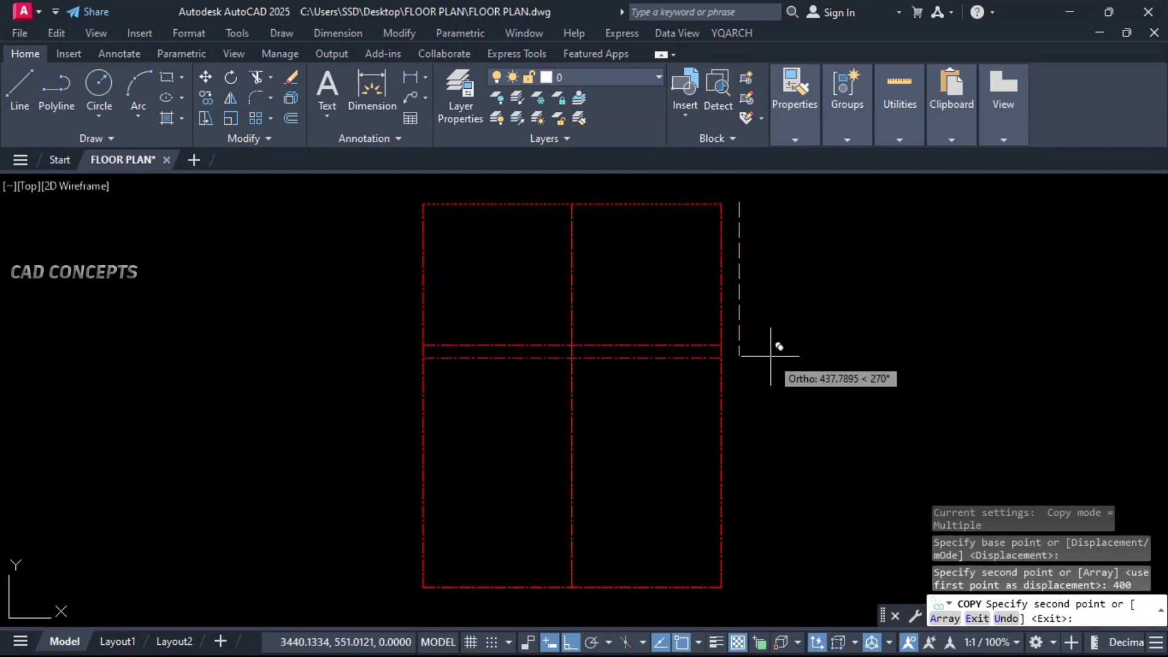
pyautogui.press('Escape')
# Copy the new middle horizontal axis a further 210 units down.
pyautogui.click(683, 318)
pyautogui.click(644, 373)
pyautogui.write('CO')
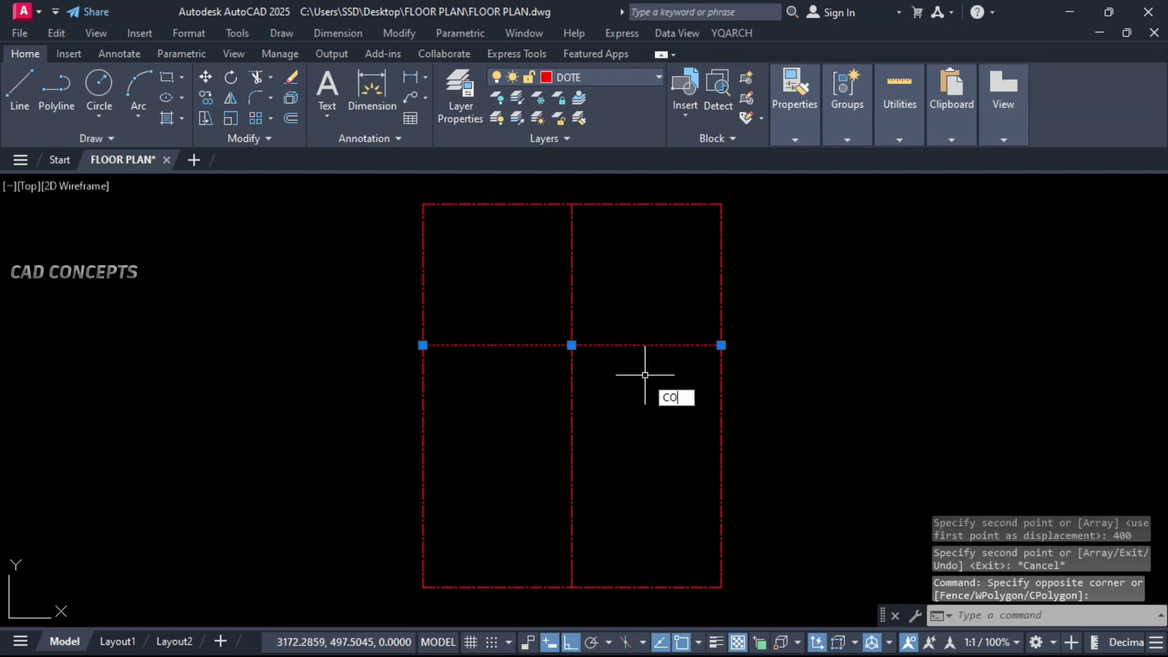
pyautogui.press('Return')
pyautogui.click(765, 342)
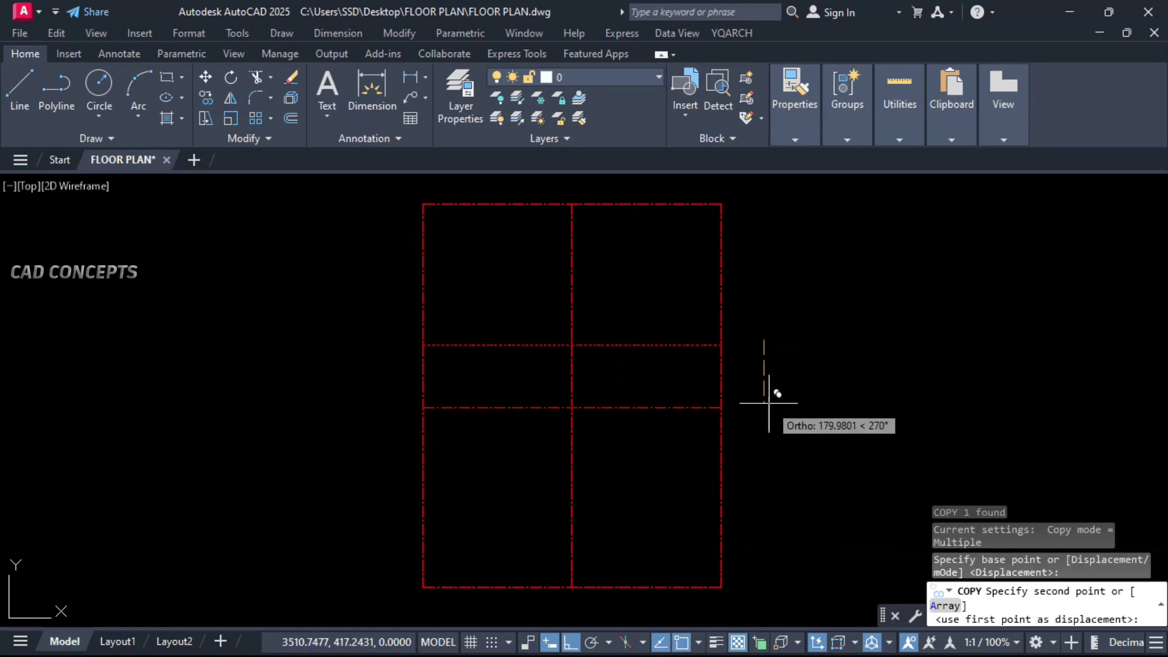
pyautogui.write('210')
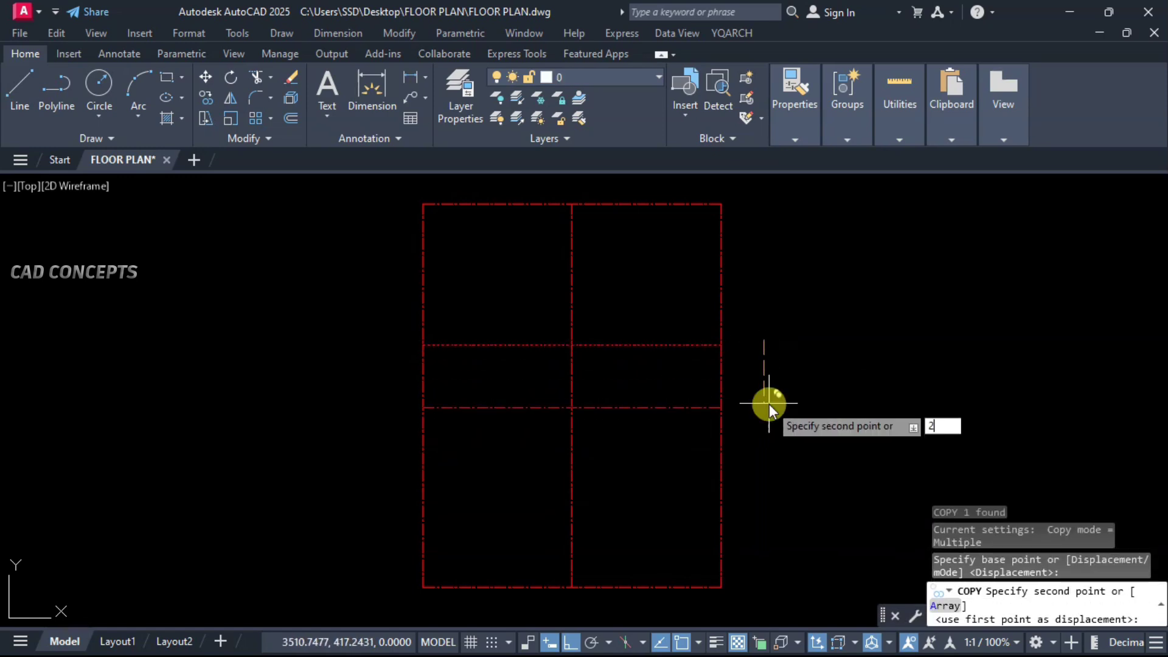
pyautogui.press('Return')
pyautogui.press('Escape')
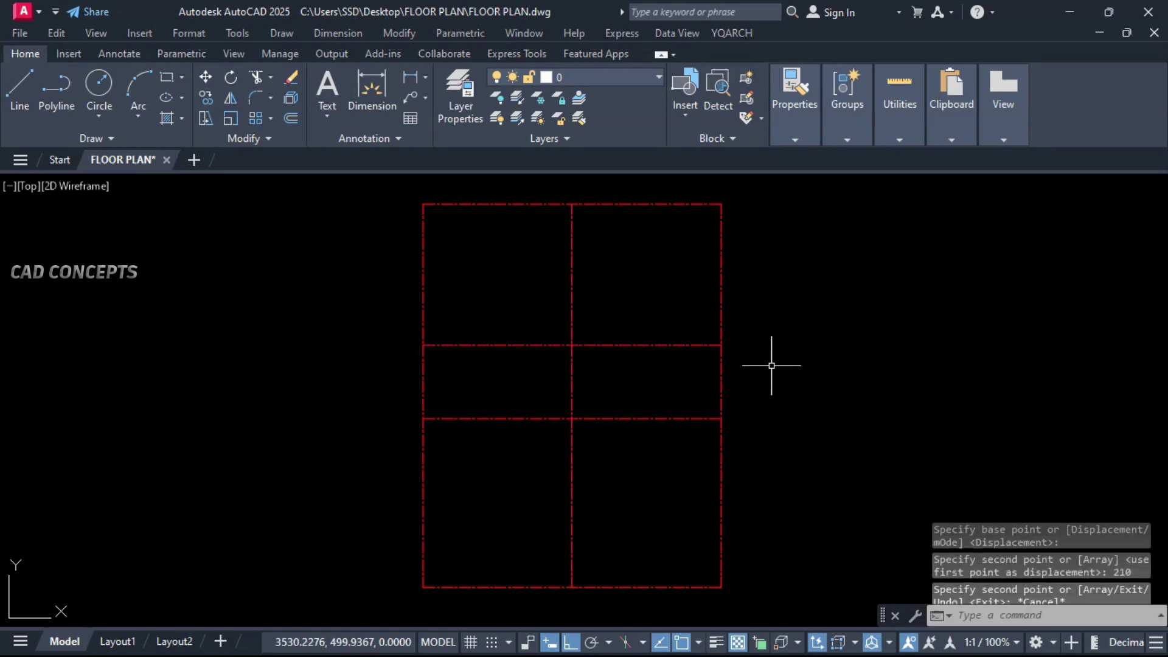
pyautogui.click(776, 346)
pyautogui.click(369, 453)
pyautogui.press('Escape')
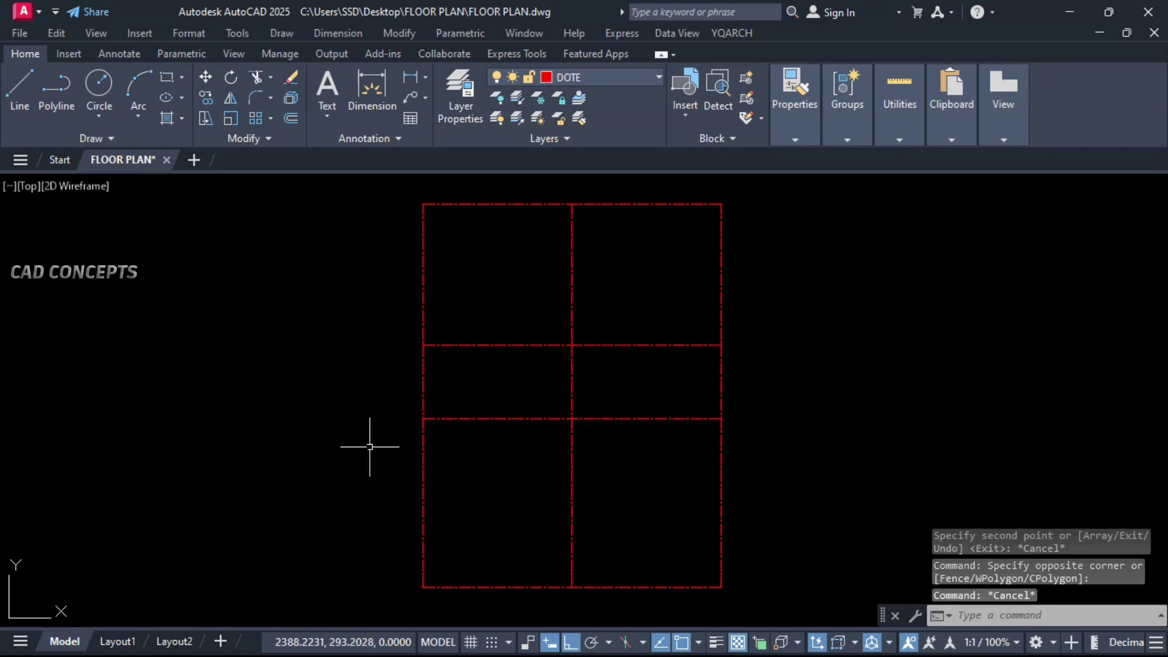
# Move the two middle horizontal axes slightly lower.
pyautogui.click(412, 74)
pyautogui.press('Escape')
pyautogui.click(391, 332)
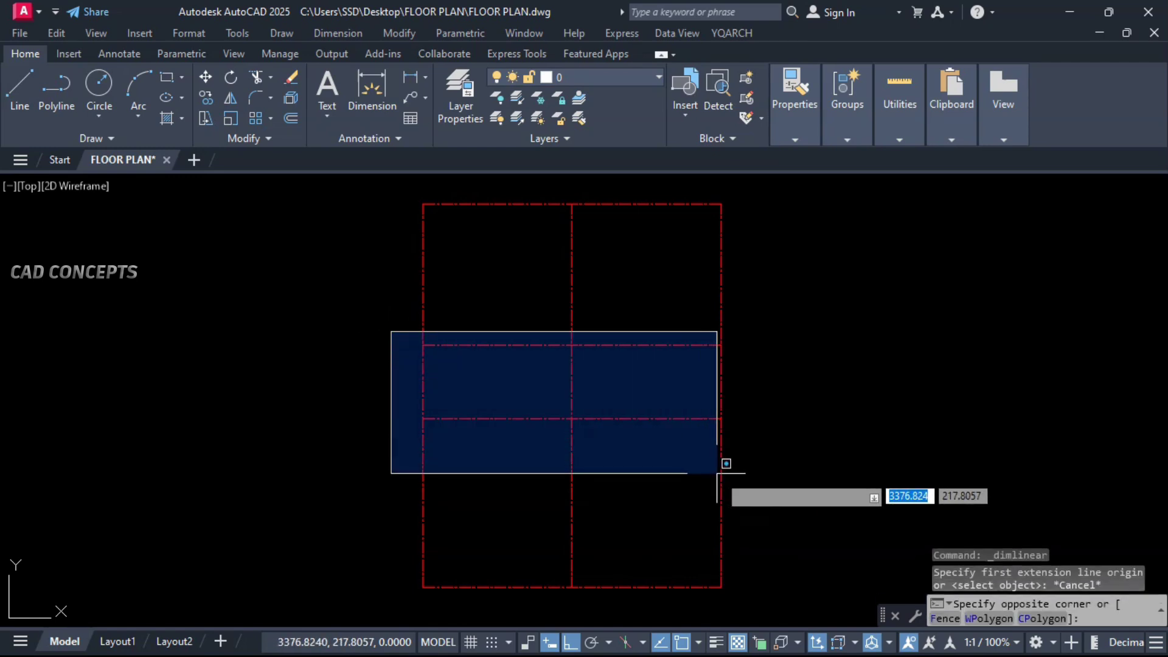
pyautogui.click(729, 477)
pyautogui.write('M')
pyautogui.press('Return')
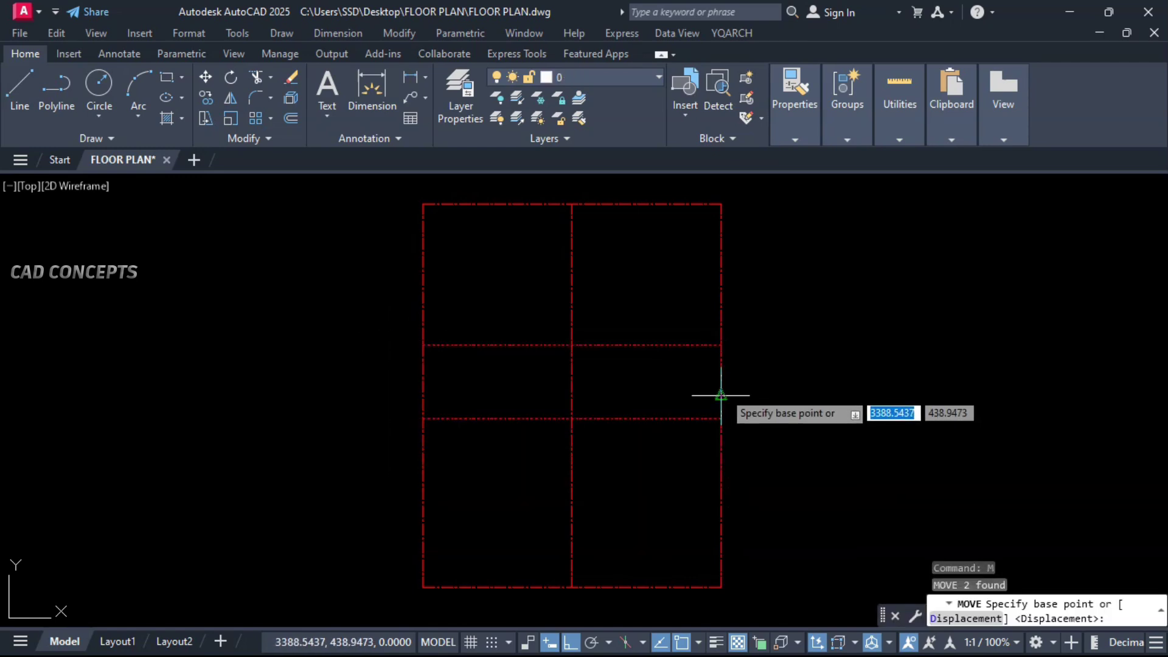
pyautogui.click(759, 396)
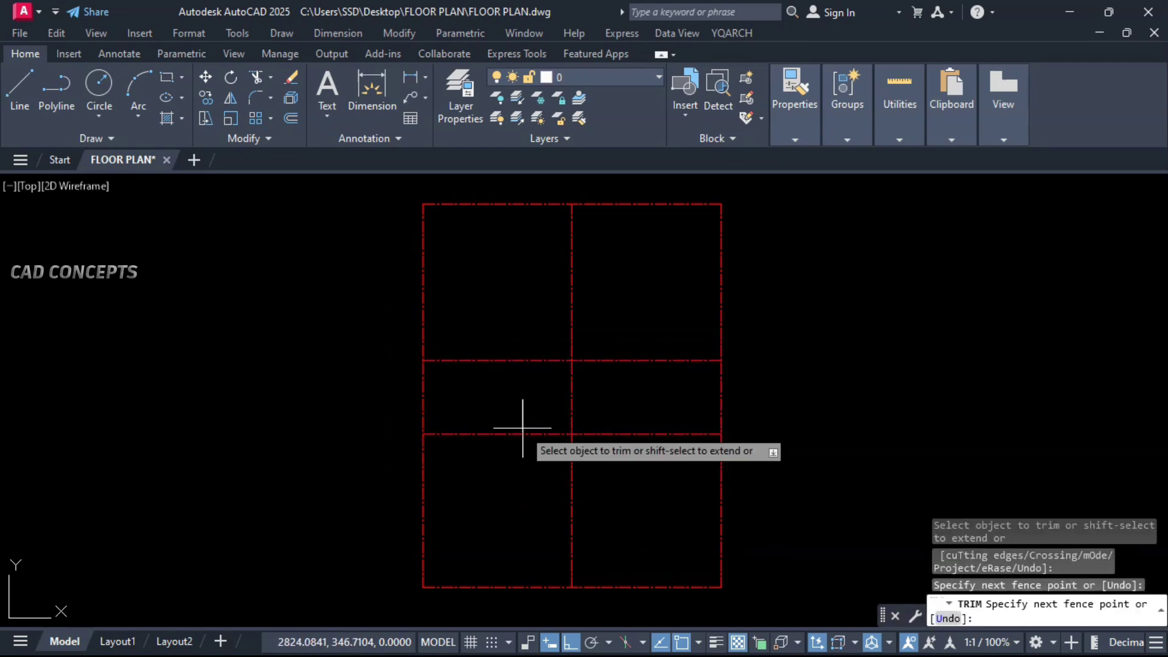
pyautogui.click(759, 407)
# Trim away the left half of the lower horizontal axis.
pyautogui.write('TR')
pyautogui.press('Return')
pyautogui.click(529, 418)
pyautogui.click(514, 444)
pyautogui.press('Return')
pyautogui.press('Escape')
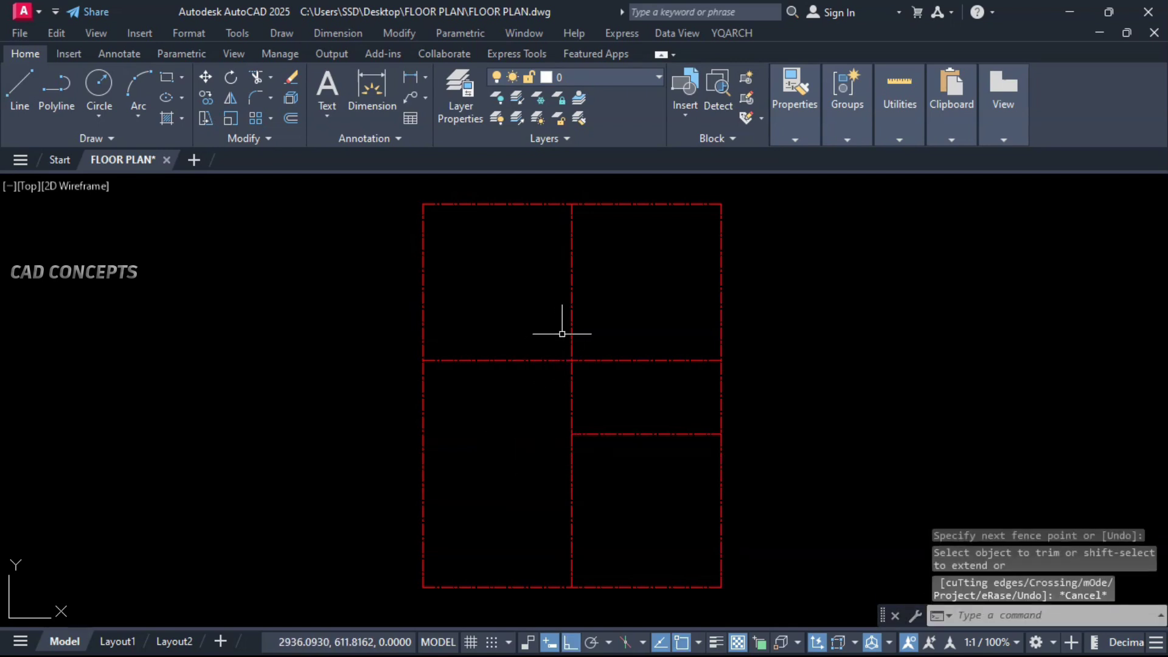
# Copy the central vertical axis 210 units to the left.
pyautogui.click(570, 334)
pyautogui.write('CO')
pyautogui.press('Return')
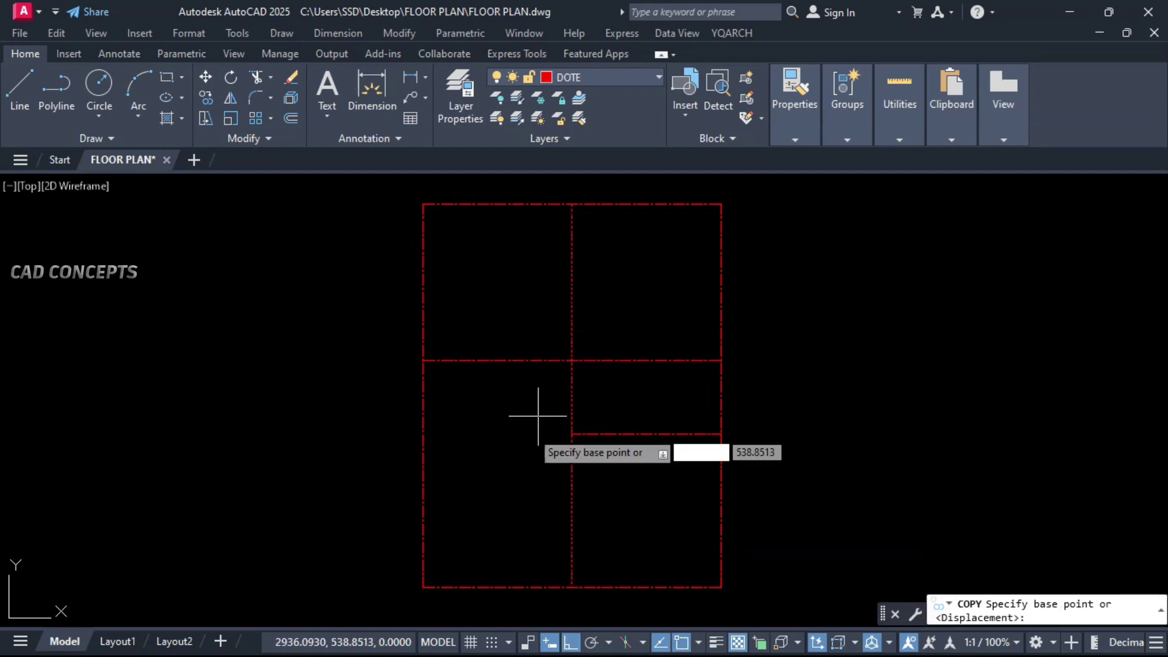
pyautogui.click(529, 433)
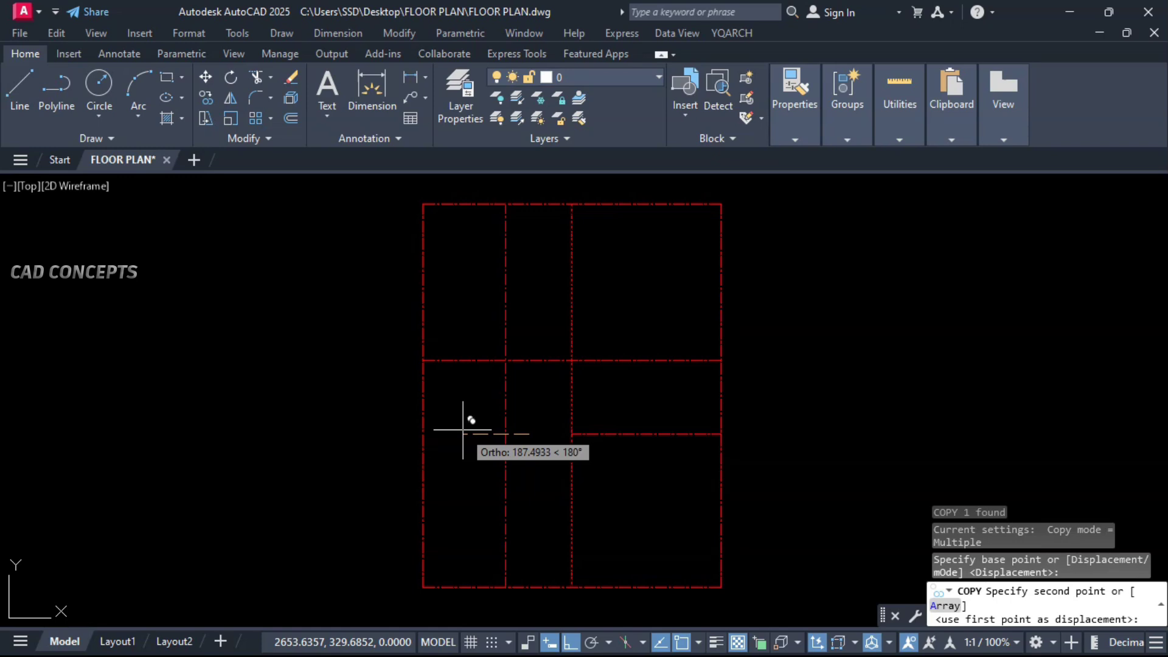
pyautogui.write('210')
pyautogui.press('Return')
pyautogui.press('Escape')
# Stretch the left wall 100 units outward.
pyautogui.click(447, 195)
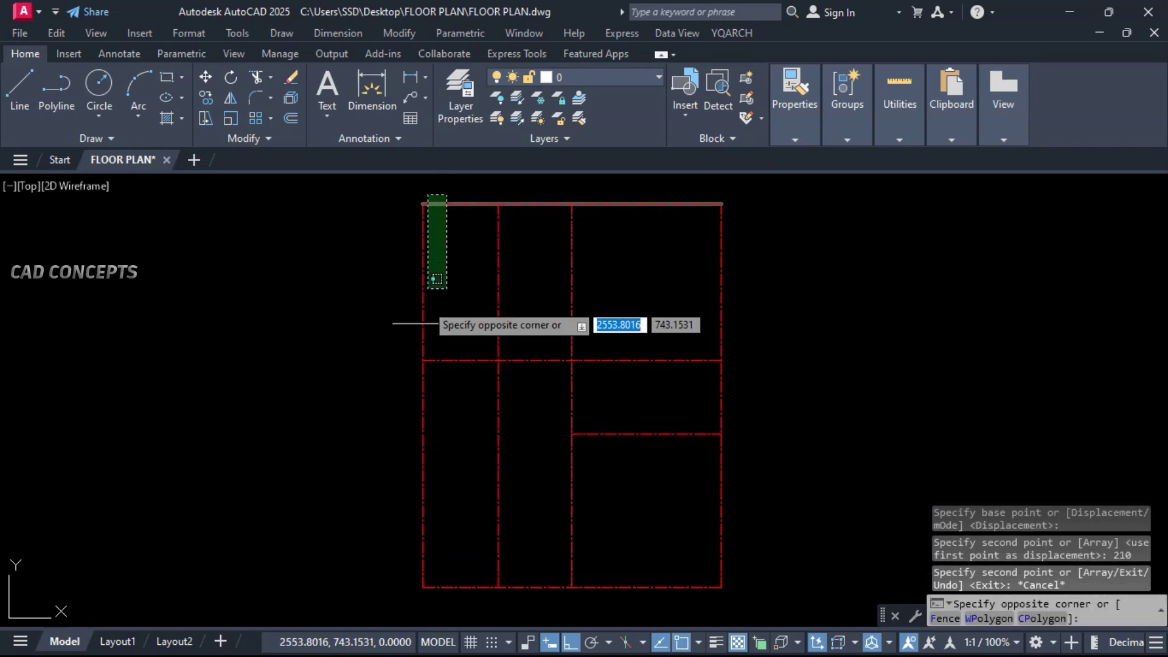
pyautogui.click(406, 569)
pyautogui.write('s')
pyautogui.press('Return')
pyautogui.click(356, 498)
pyautogui.write('1')
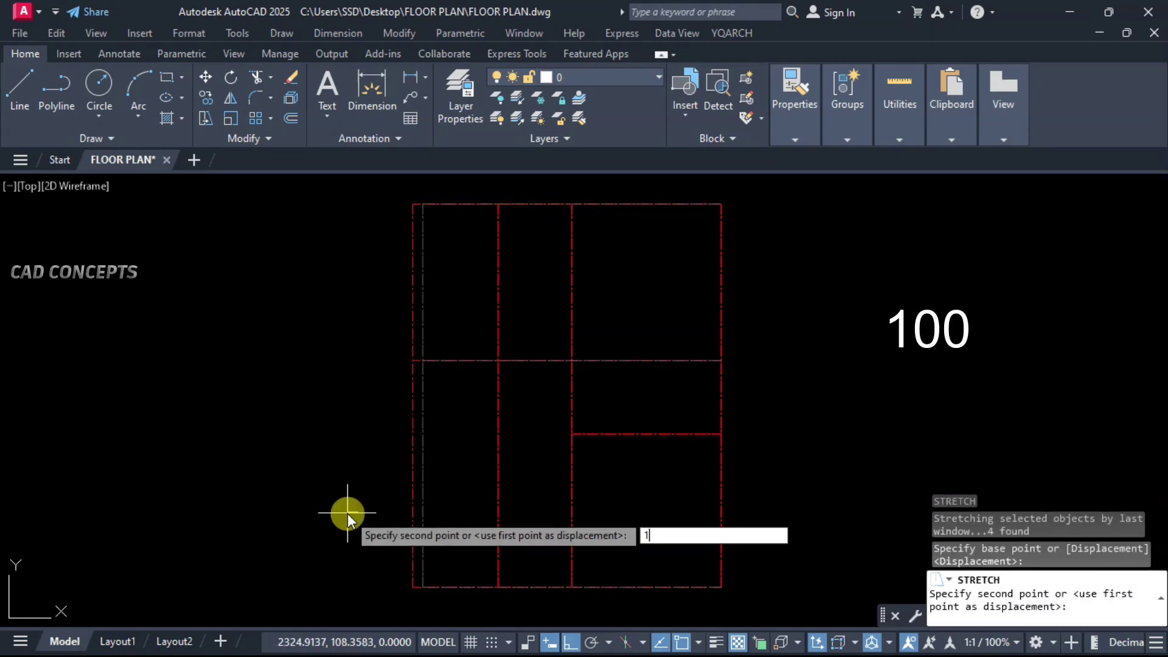
pyautogui.write('00')
pyautogui.press('Return')
# Trim the lower part of the new vertical axis and delete the unneeded horizontal segment.
pyautogui.write('TR')
pyautogui.press('Return')
pyautogui.click(497, 401)
pyautogui.press('Escape')
pyautogui.press('Delete')
# Offset a horizontal axis 150 units upward.
pyautogui.write('o')
pyautogui.press('Return')
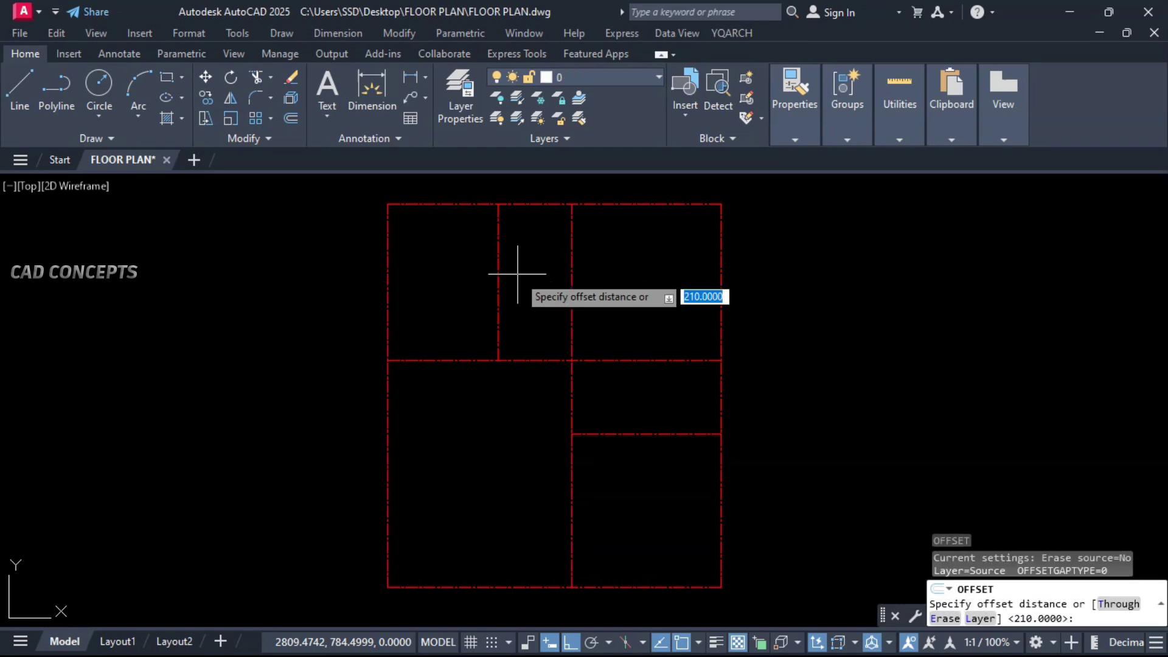
pyautogui.write('150')
pyautogui.press('Return')
pyautogui.click(537, 360)
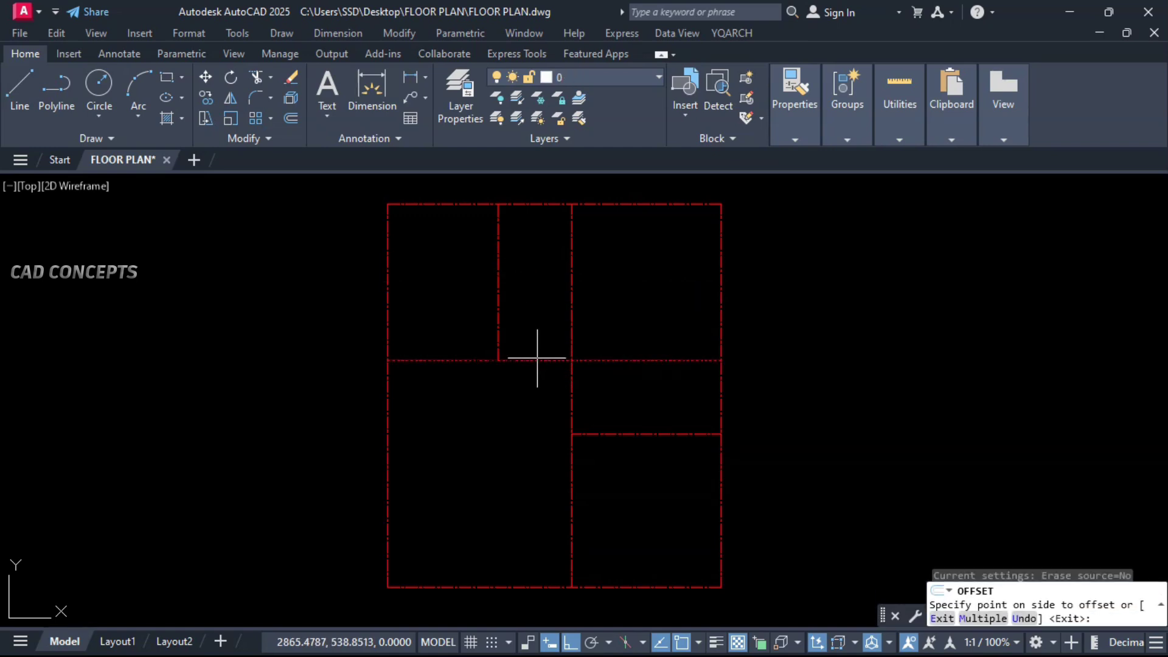
pyautogui.click(535, 292)
pyautogui.press('Escape')
# Trim the leftover axis segments around the new line to form the small bay.
pyautogui.write('TR')
pyautogui.press('Return')
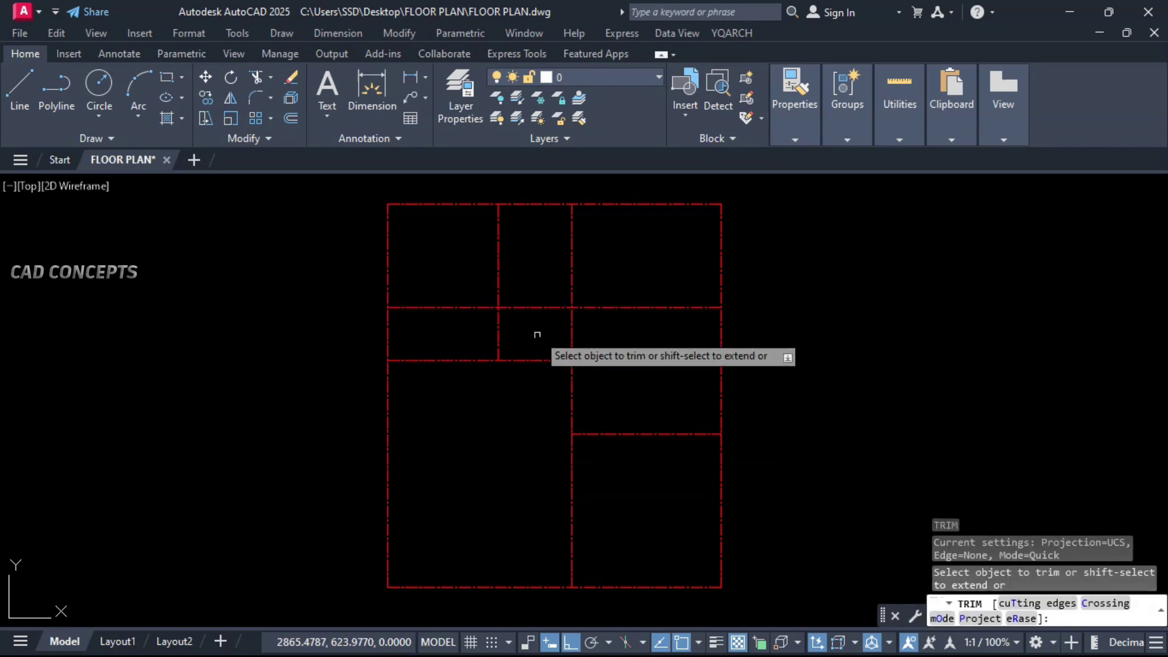
pyautogui.click(534, 333)
pyautogui.click(646, 294)
pyautogui.click(459, 318)
pyautogui.press('Return')
pyautogui.press('Escape')
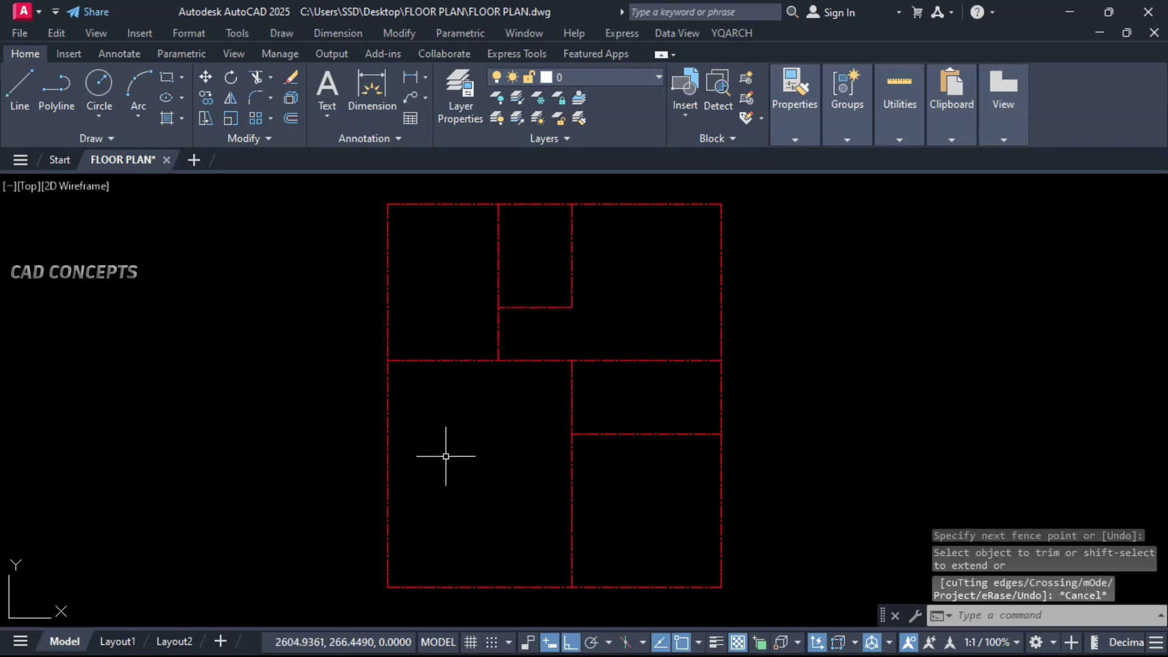
pyautogui.moveTo(446, 456); pyautogui.dragTo(459, 464, button='middle')
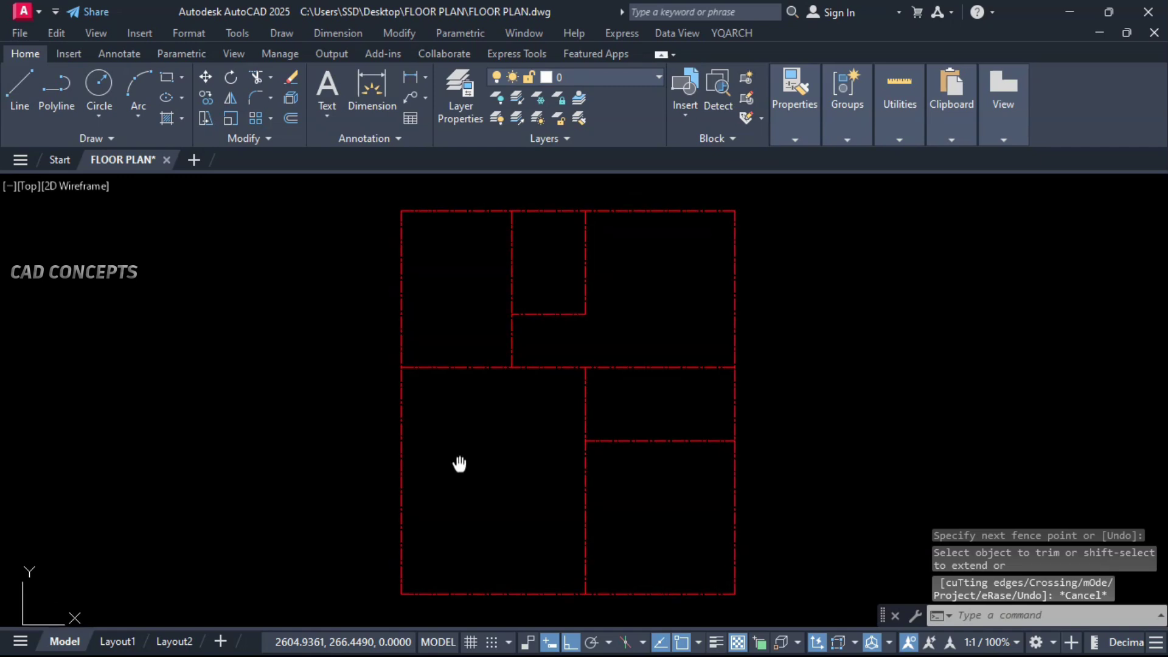
# Convert all ten plan lines into 20-thick double-line walls with XWW.
pyautogui.click(396, 608)
pyautogui.click(815, 191)
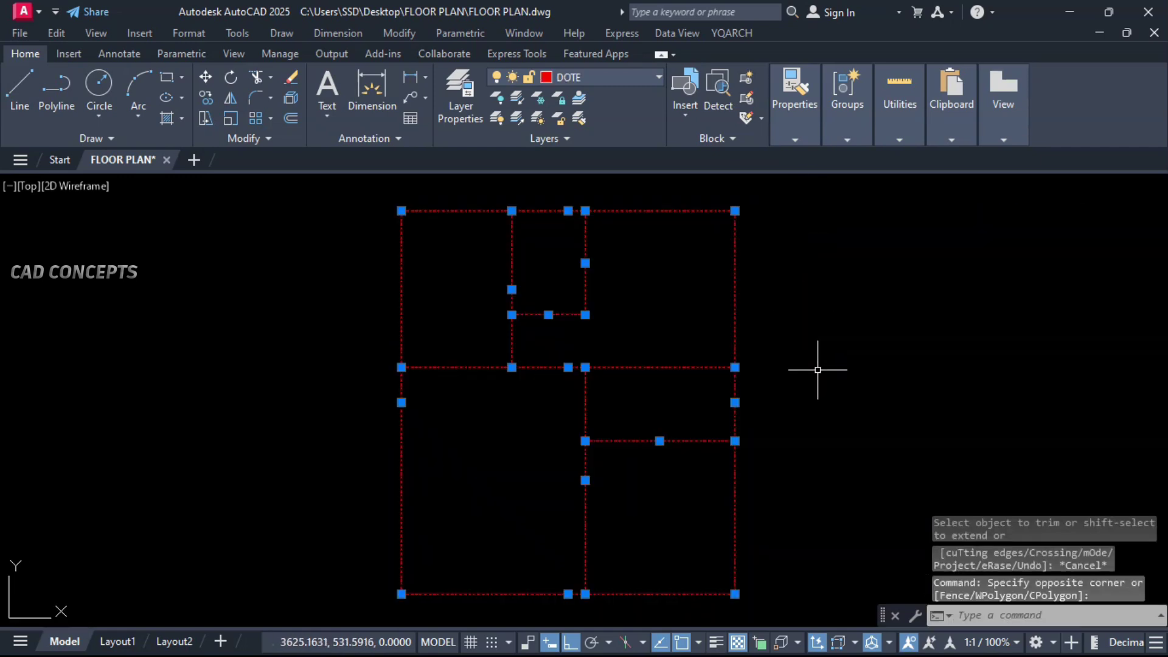
pyautogui.press('Escape')
pyautogui.press('Escape')
pyautogui.write('X')
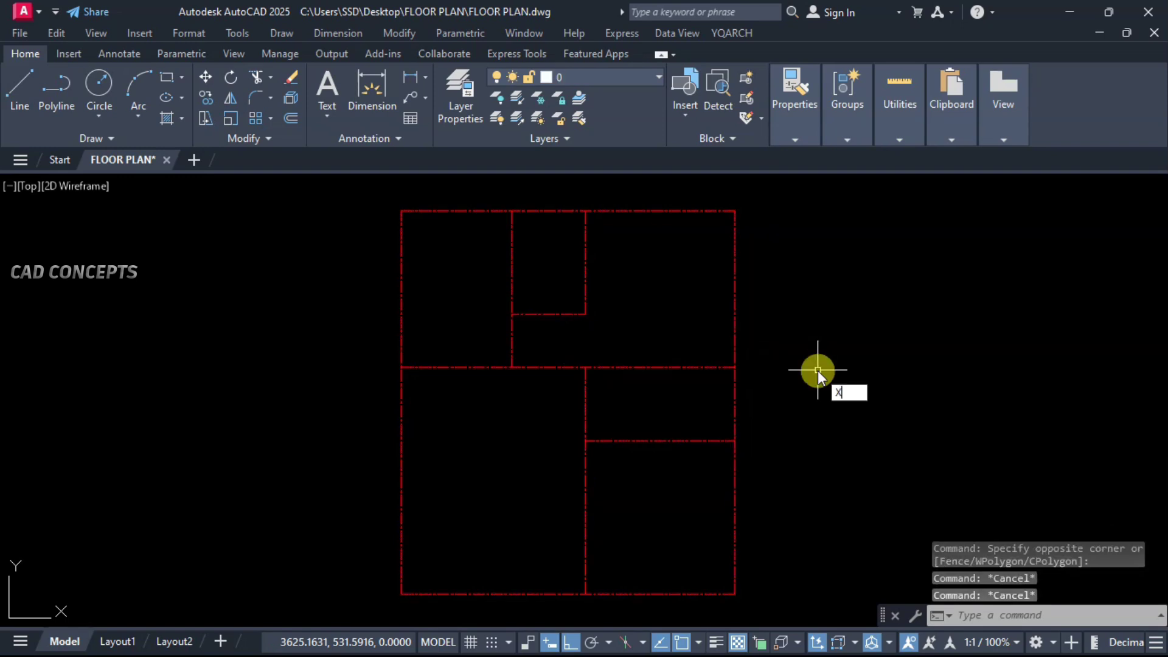
pyautogui.write('WW')
pyautogui.press('Return')
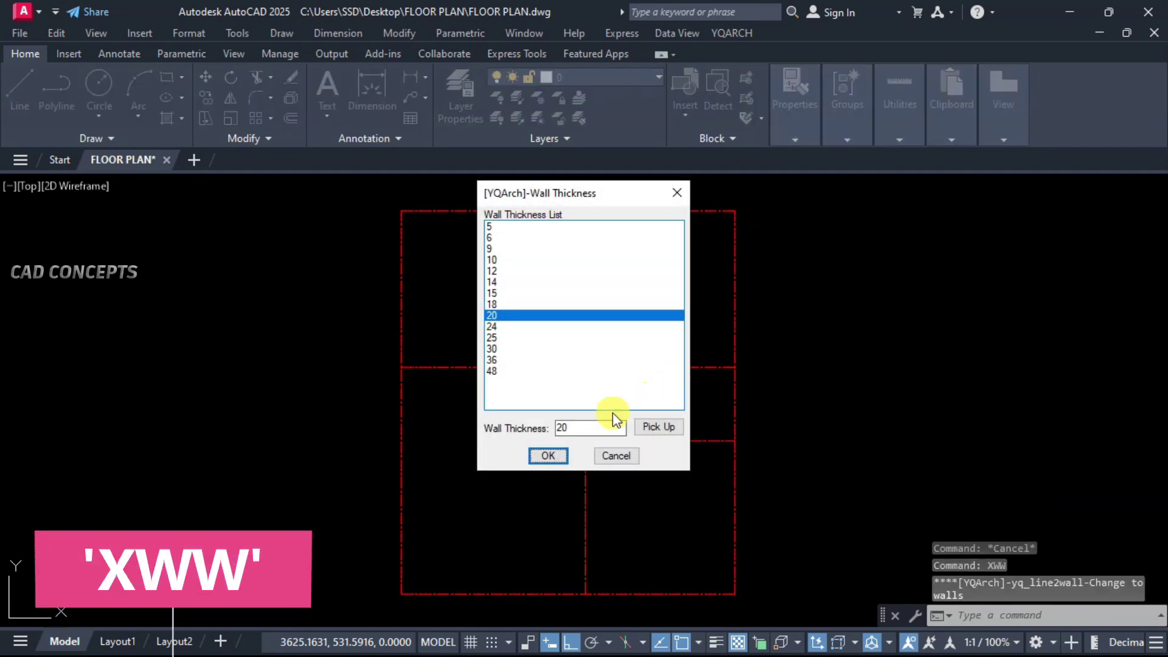
pyautogui.click(548, 456)
pyautogui.click(389, 210)
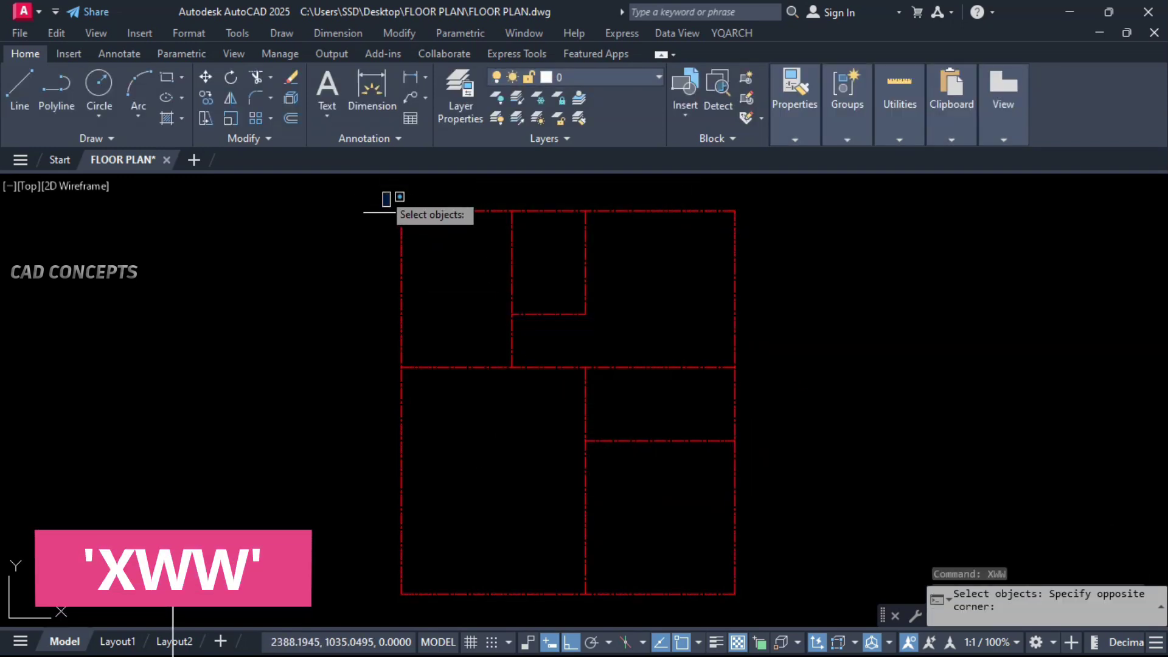
pyautogui.click(760, 596)
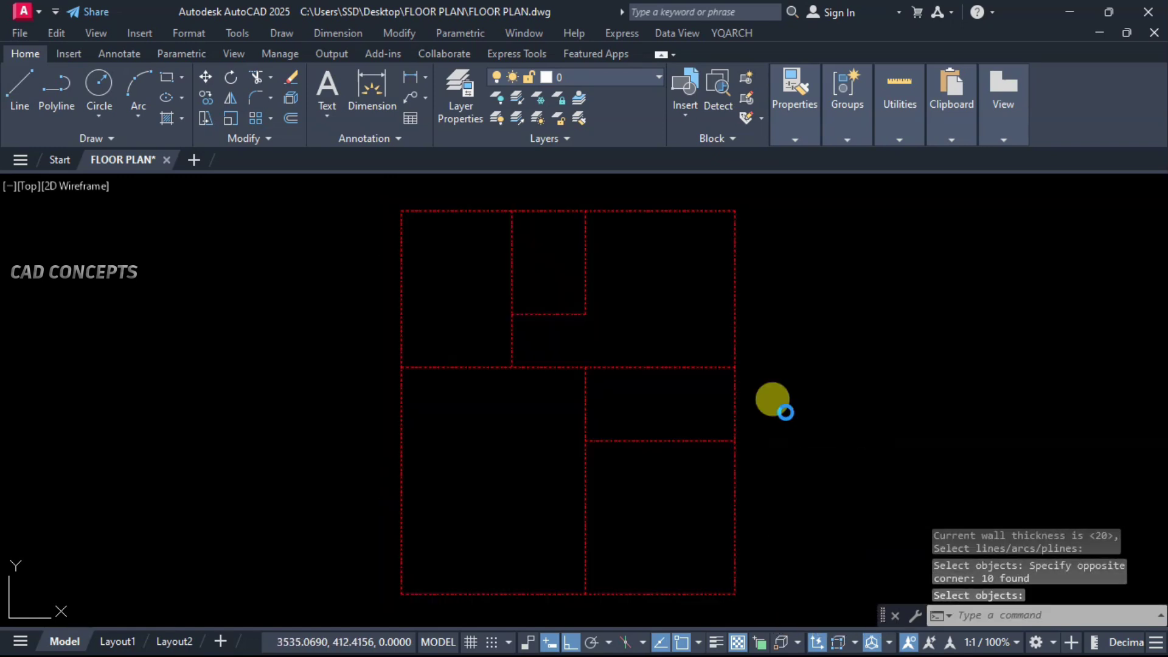
pyautogui.rightClick(786, 412)
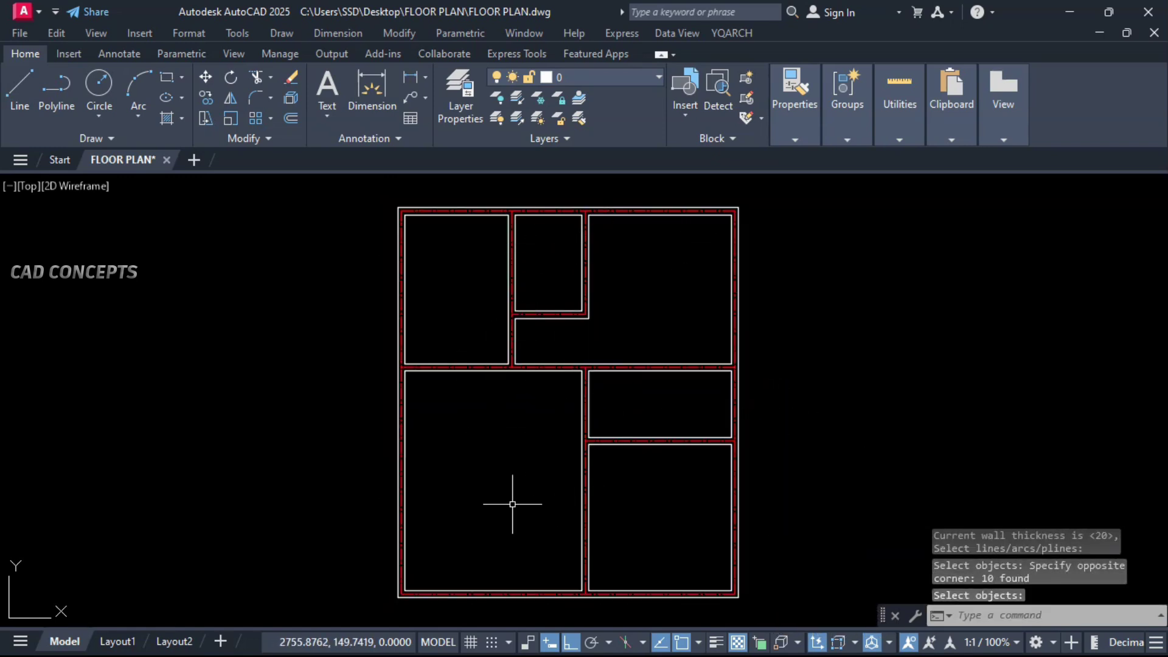
# Clean up all wall junctions across the plan with ZZBZ.
pyautogui.write('ZZBZ')
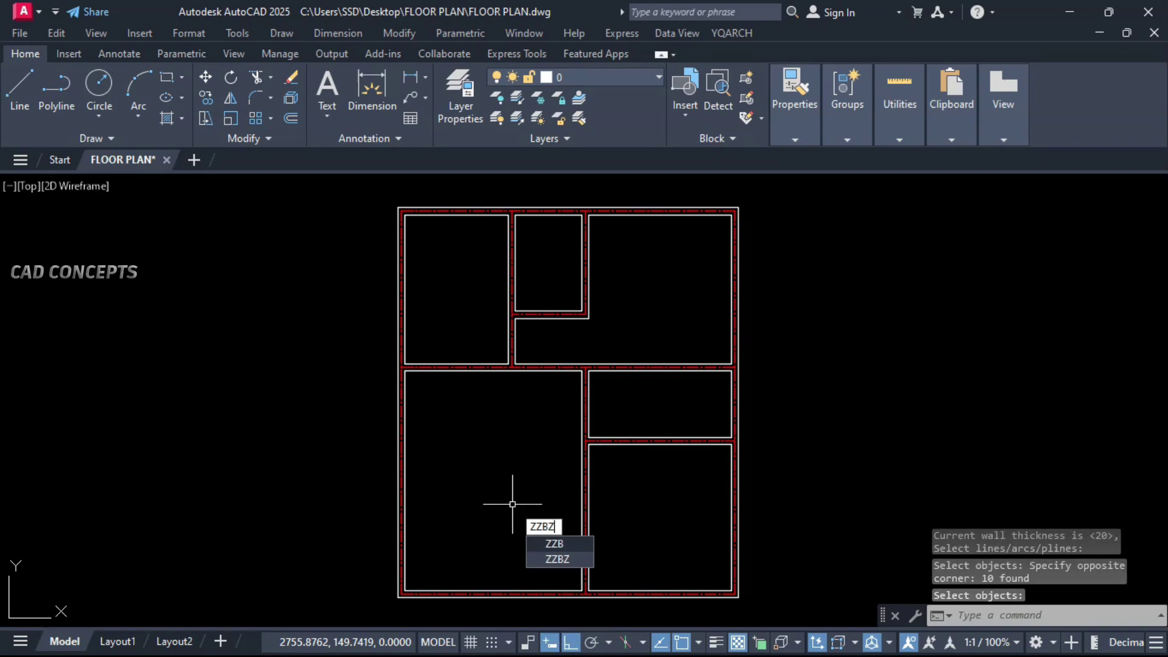
pyautogui.press('Return')
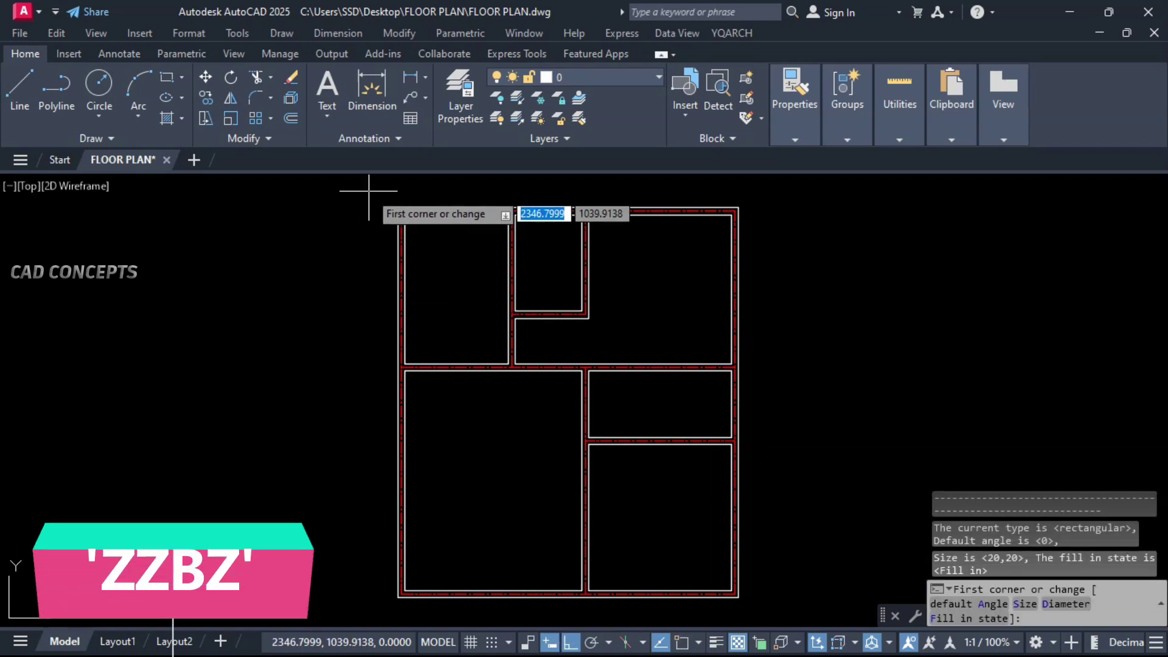
pyautogui.click(369, 188)
pyautogui.click(778, 602)
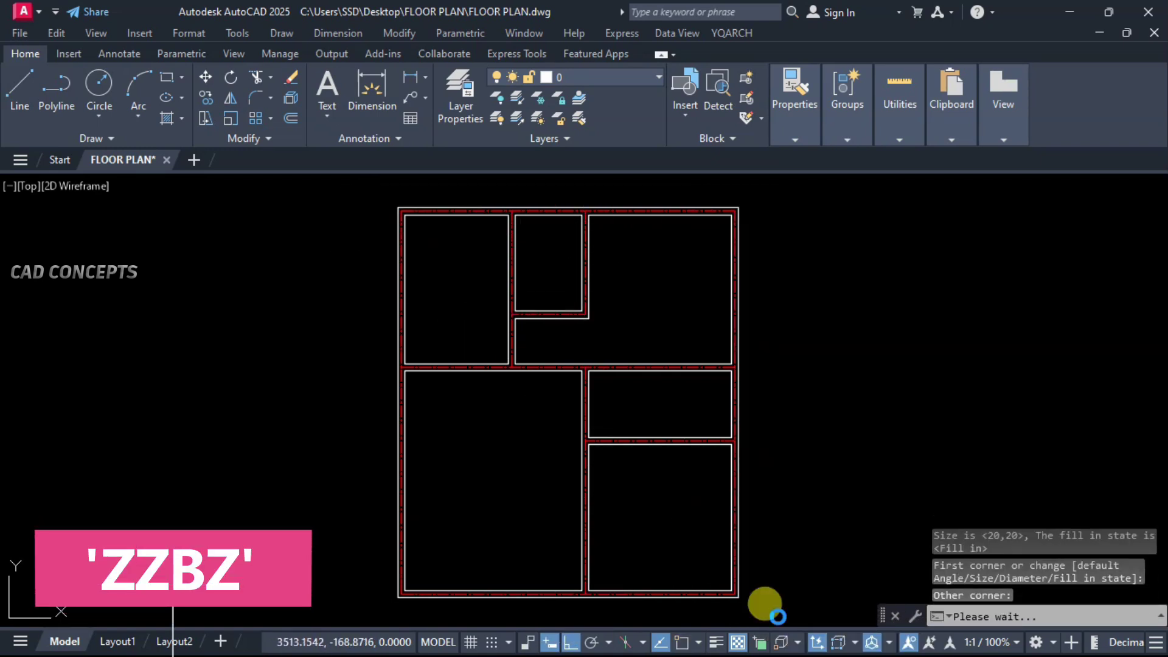
# Select all similar junction squares and inspect their properties, abandoning an ungroup attempt.
pyautogui.click(729, 588)
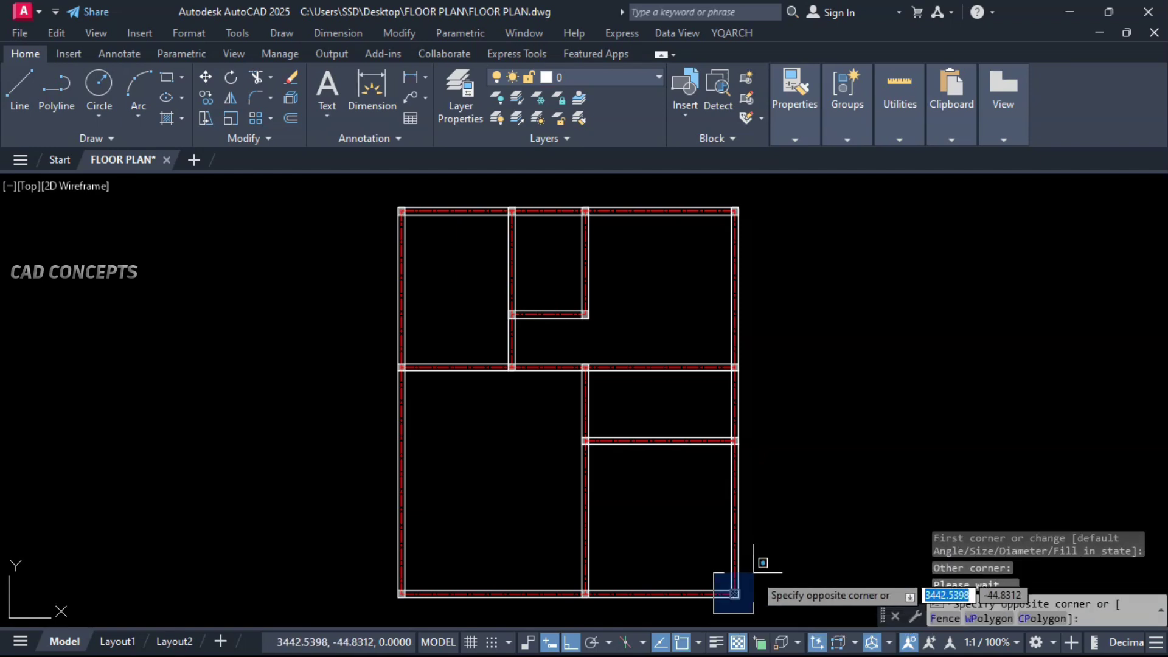
pyautogui.rightClick(743, 599)
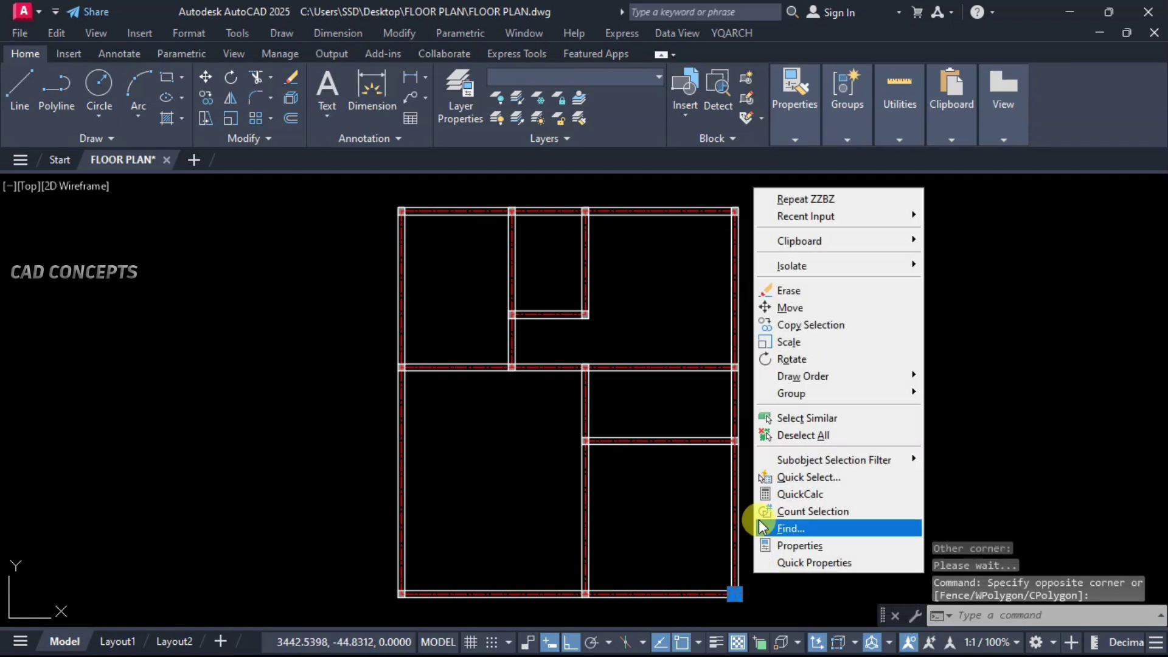
pyautogui.click(779, 417)
pyautogui.click(794, 140)
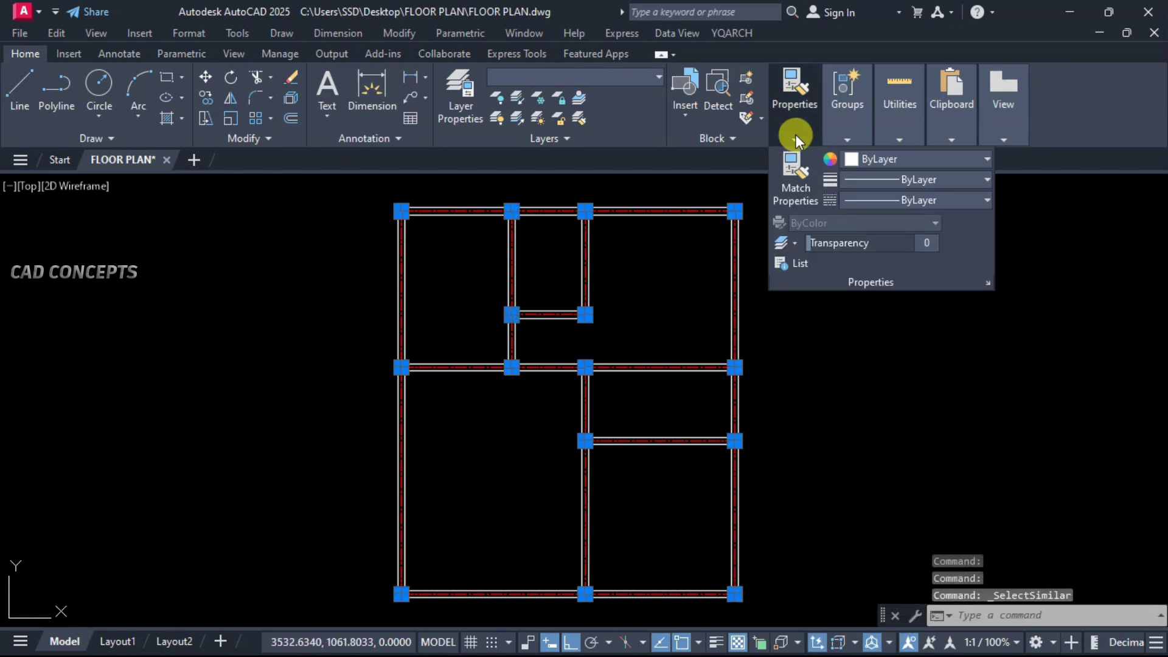
pyautogui.click(847, 139)
pyautogui.click(866, 153)
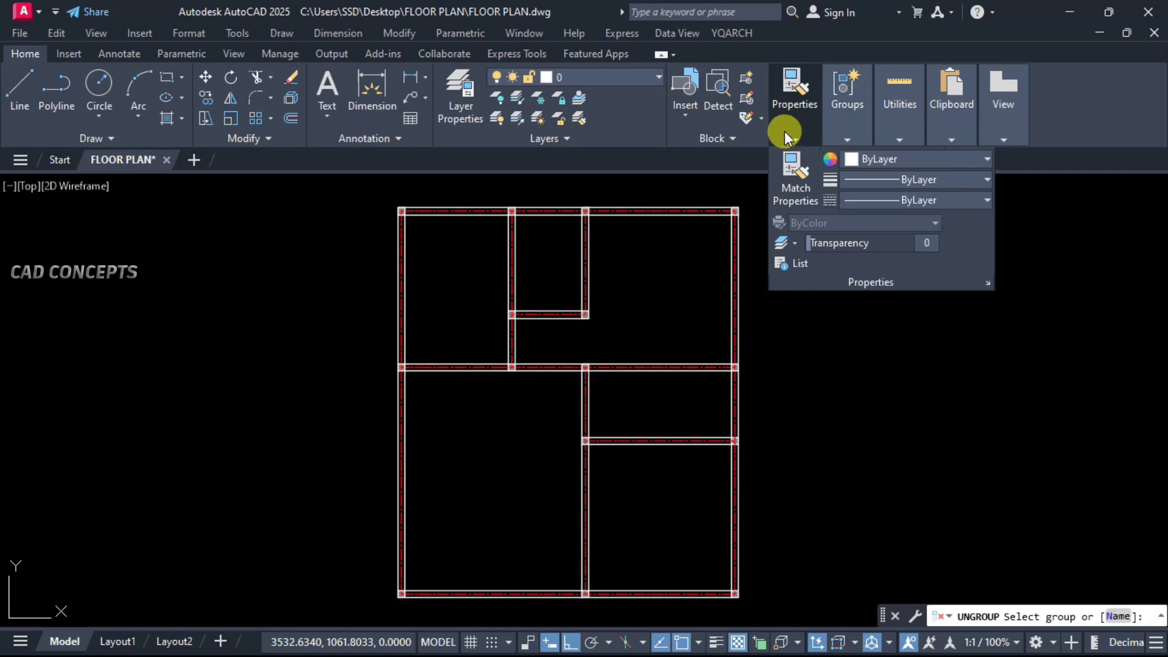
pyautogui.click(699, 211)
pyautogui.press('Escape')
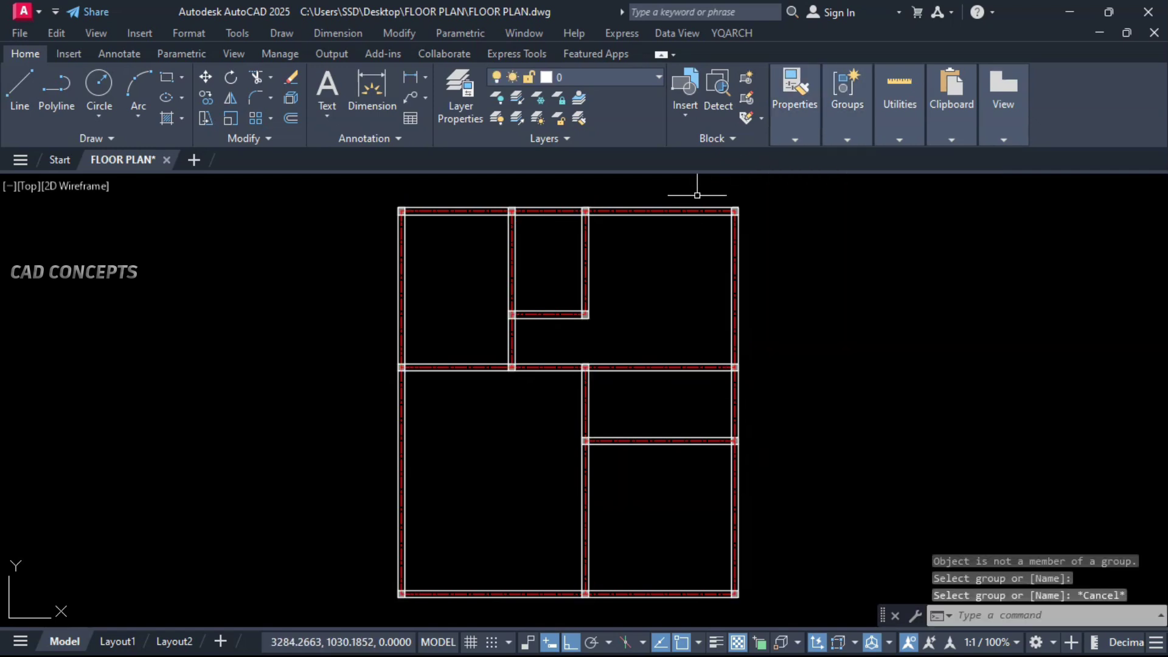
# Select every junction square via Select Similar and set their colour to Red.
pyautogui.click(697, 194)
pyautogui.rightClick(781, 261)
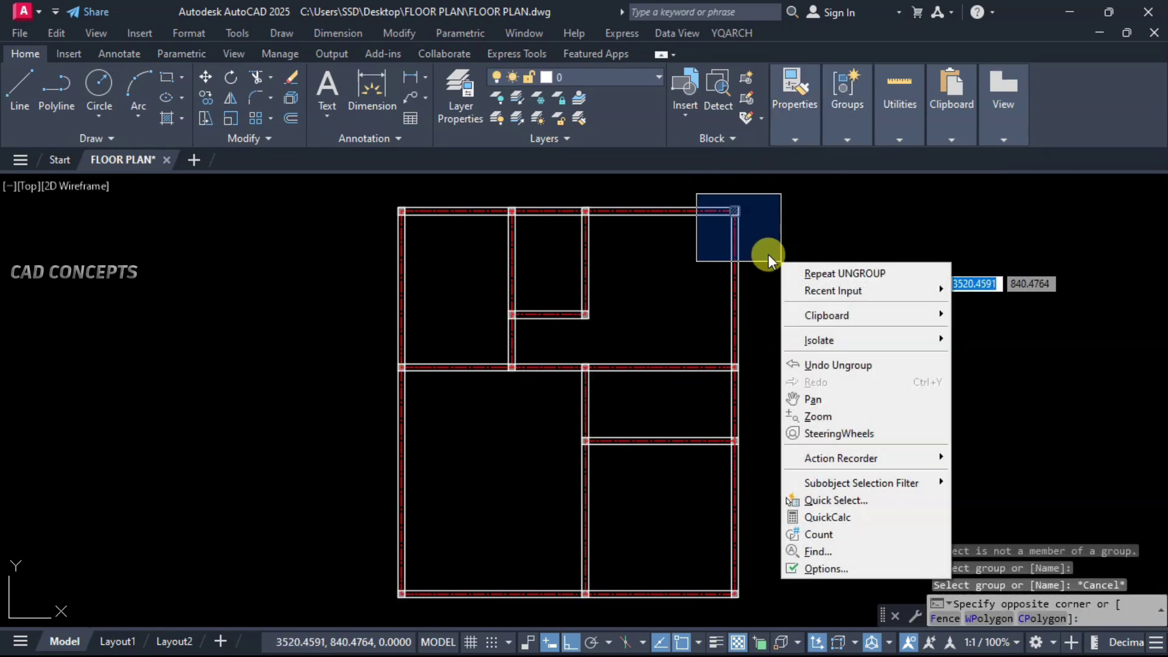
pyautogui.click(779, 245)
pyautogui.click(771, 253)
pyautogui.rightClick(770, 254)
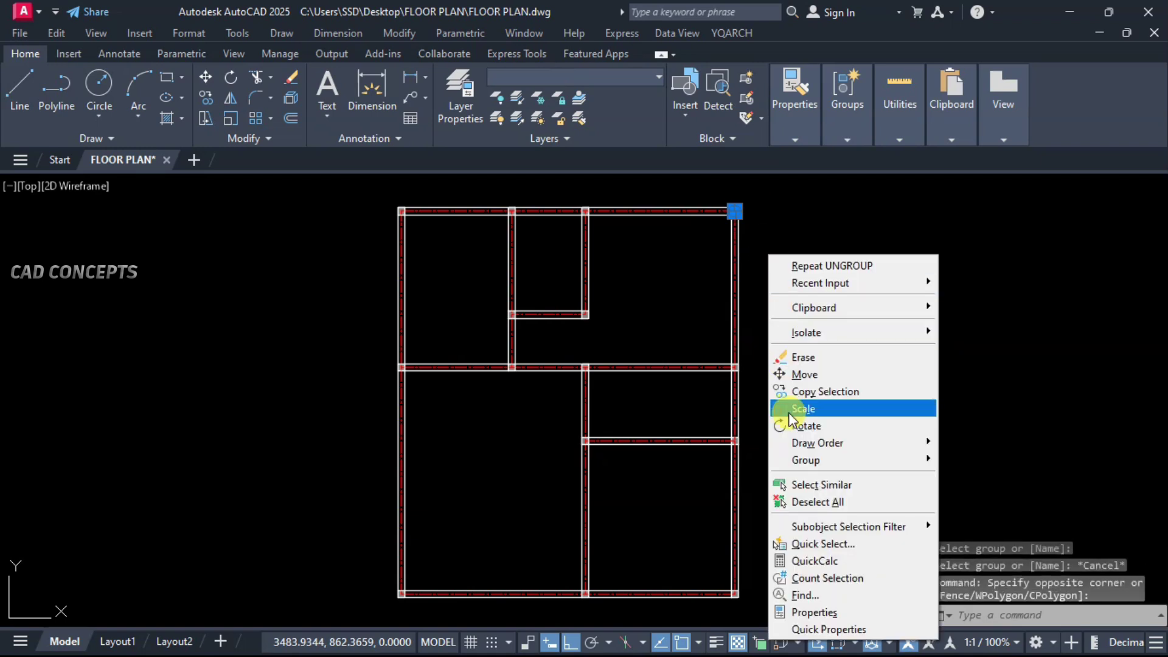
pyautogui.click(801, 485)
pyautogui.click(797, 137)
pyautogui.click(857, 160)
pyautogui.click(869, 325)
pyautogui.click(852, 325)
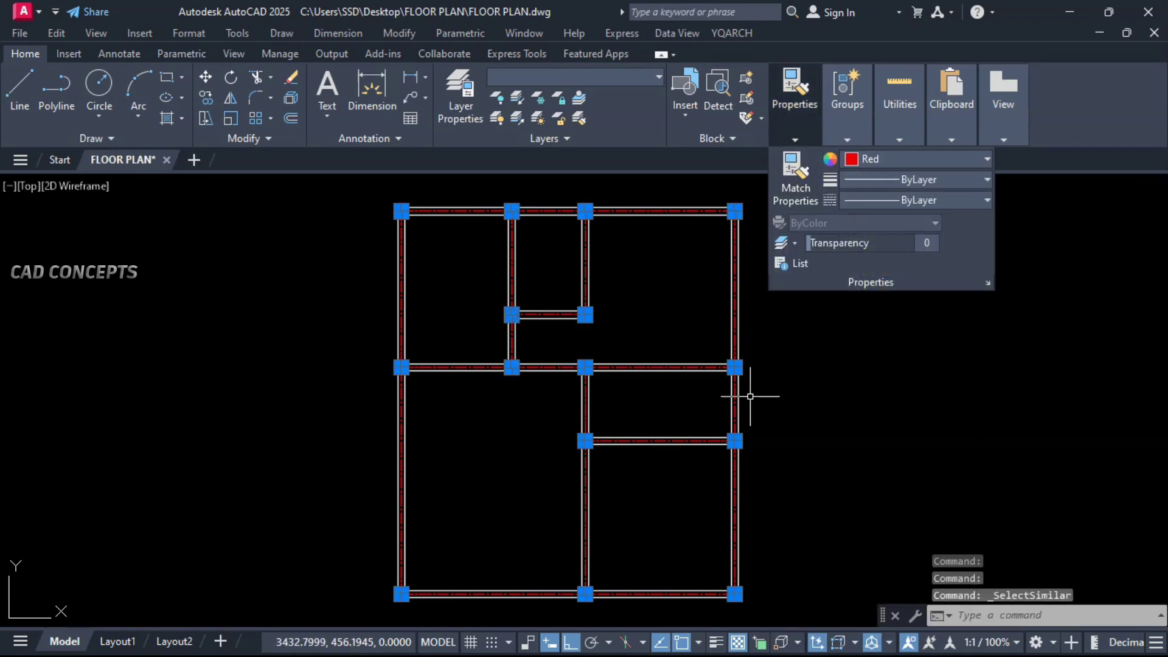
pyautogui.press('Escape')
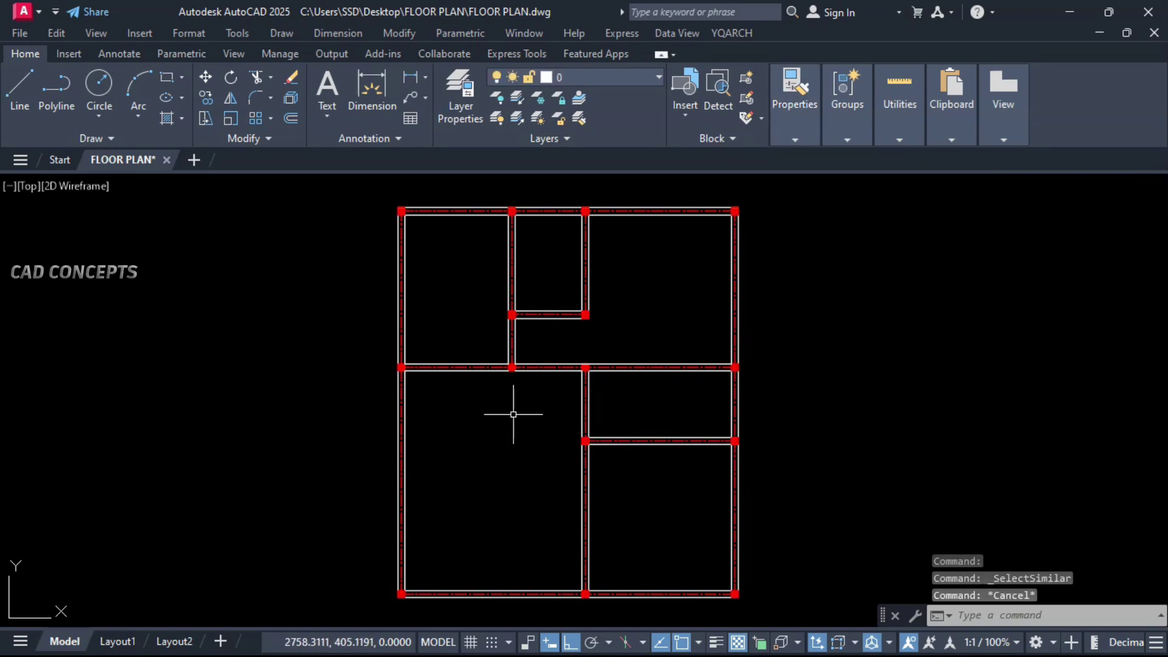
# Add interior dimensions with DDSS to the upper-right, small top, left and lower-left rooms' walls.
pyautogui.write('DDSS')
pyautogui.press('Return')
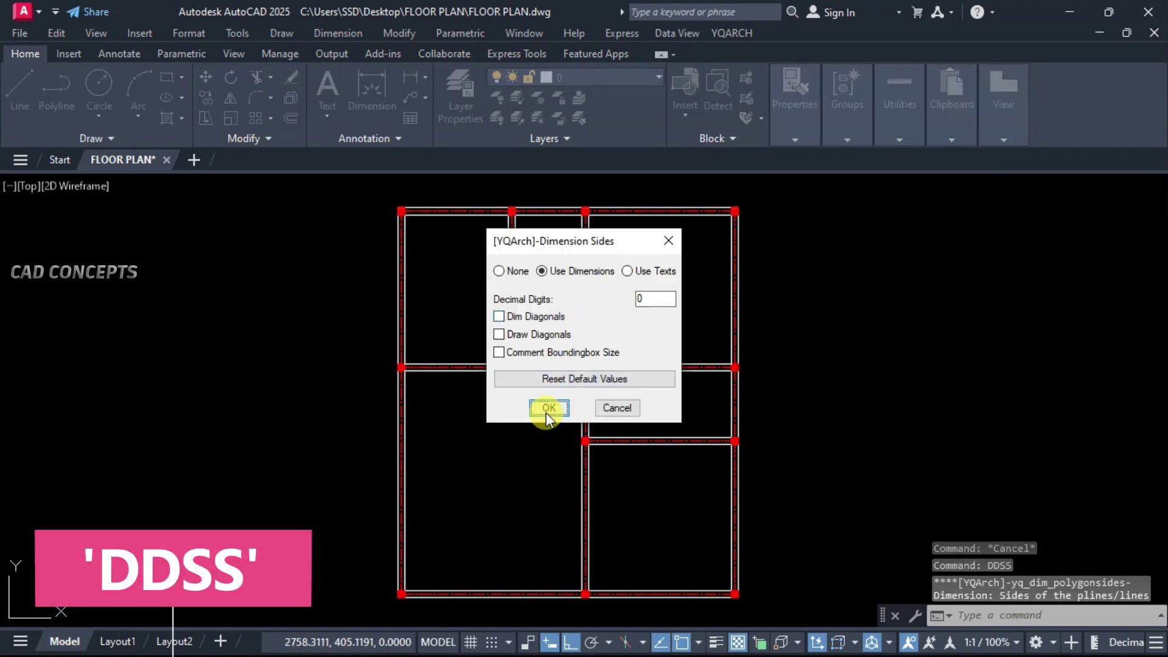
pyautogui.click(545, 408)
pyautogui.click(627, 212)
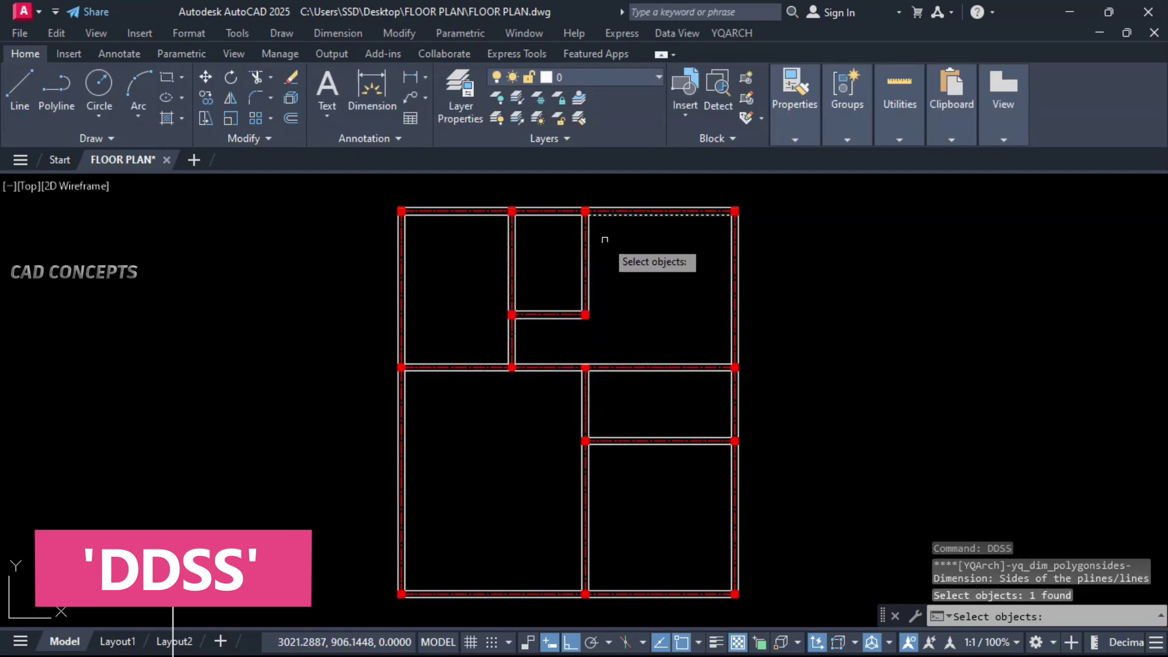
pyautogui.click(587, 258)
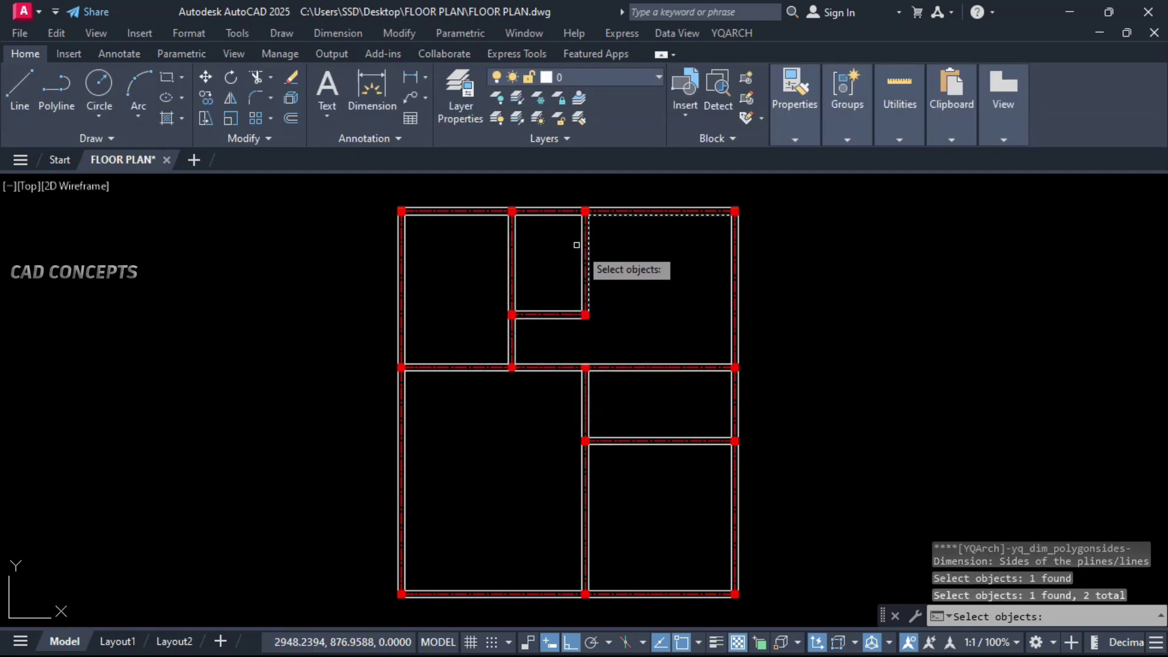
pyautogui.click(535, 217)
pyautogui.click(515, 251)
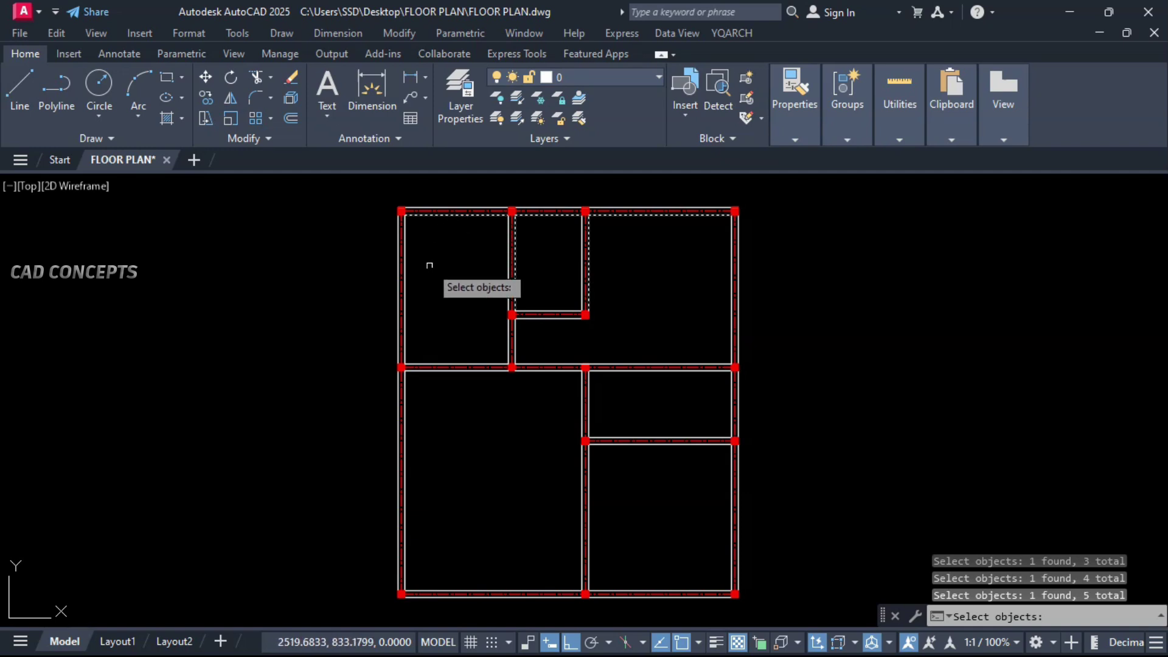
pyautogui.click(403, 313)
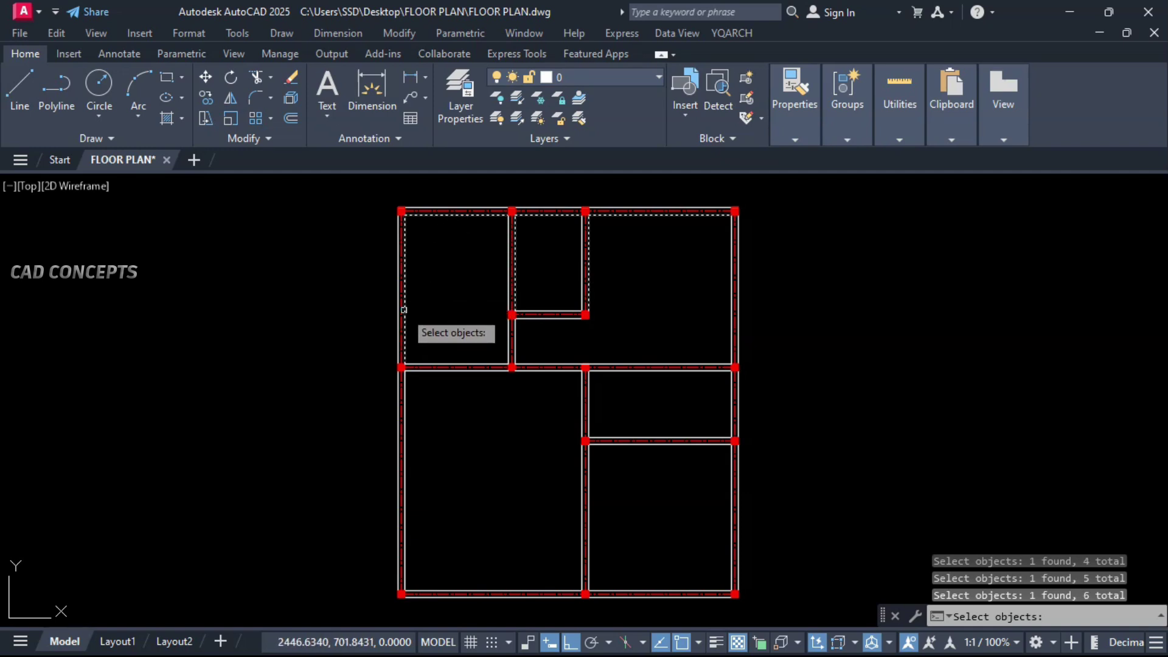
pyautogui.click(421, 371)
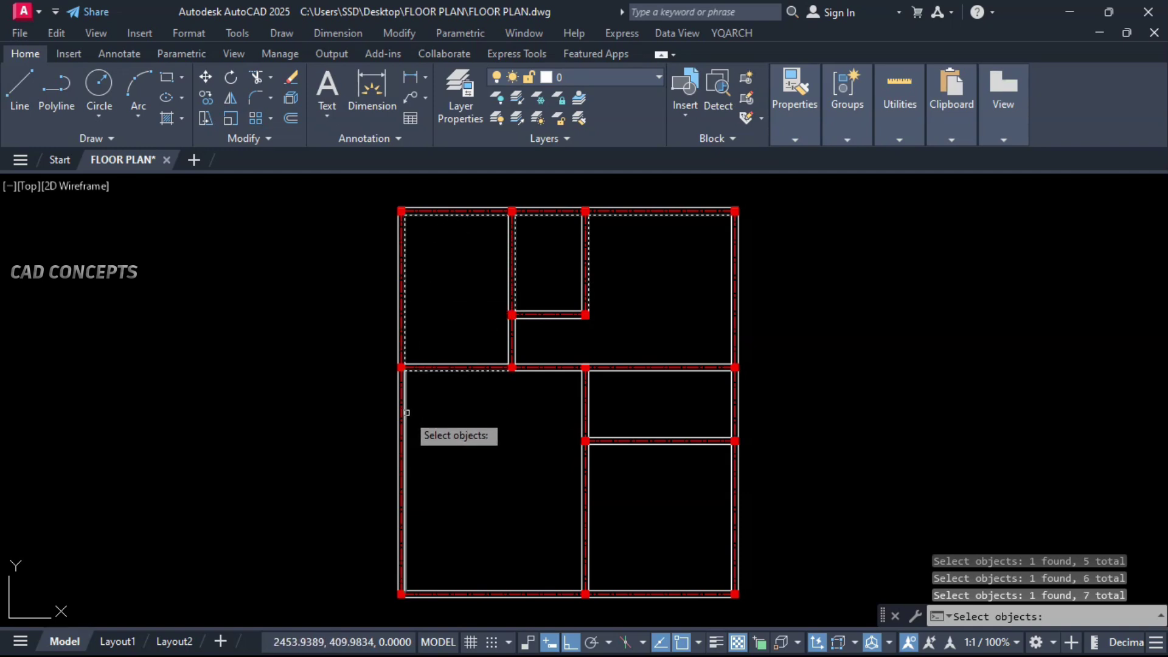
pyautogui.click(405, 411)
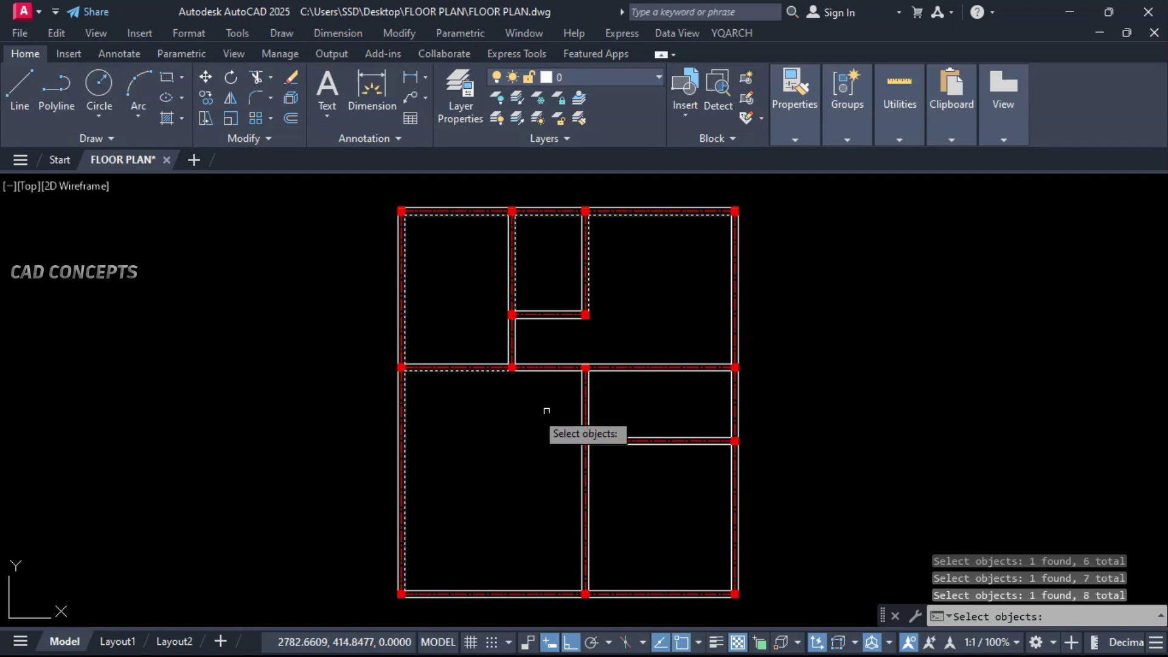
pyautogui.click(637, 371)
pyautogui.click(590, 398)
pyautogui.click(595, 453)
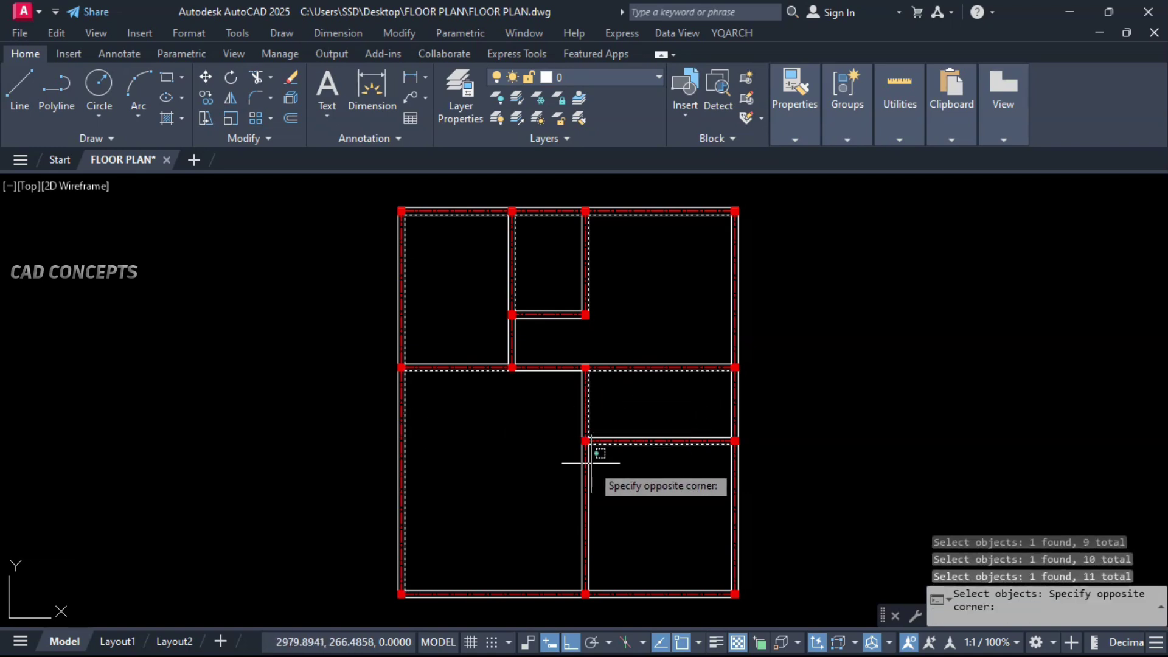
pyautogui.click(612, 473)
pyautogui.rightClick(614, 473)
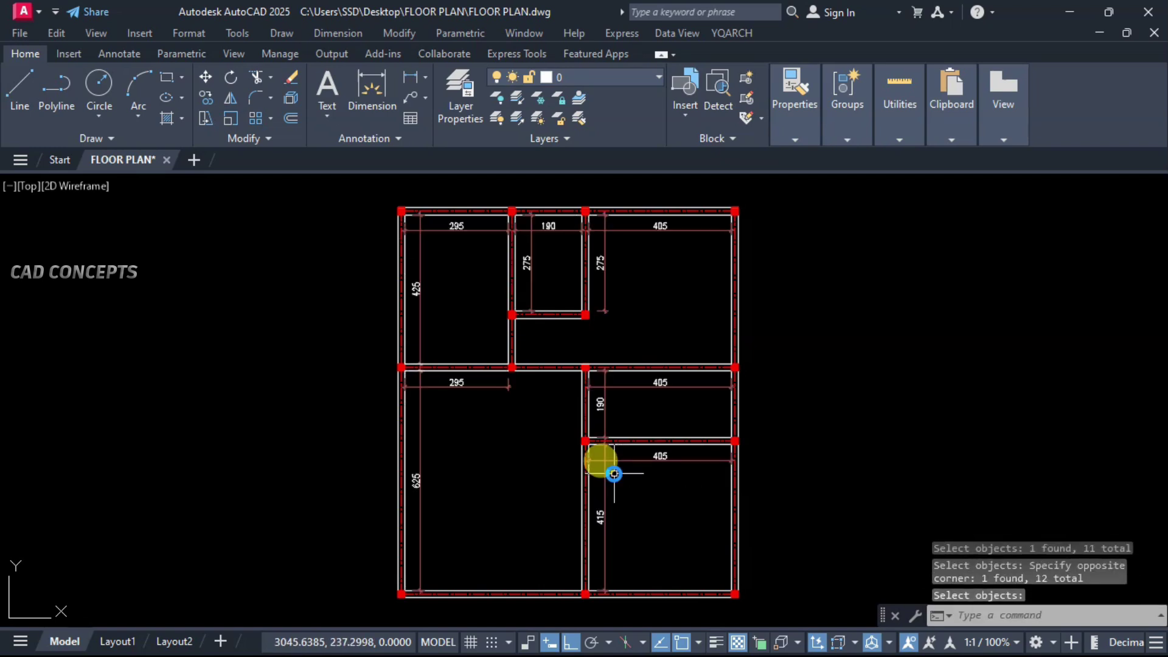
# Stretch the 275 height dimension to read 425 and the 295 width to read 505.
pyautogui.click(603, 312)
pyautogui.click(588, 310)
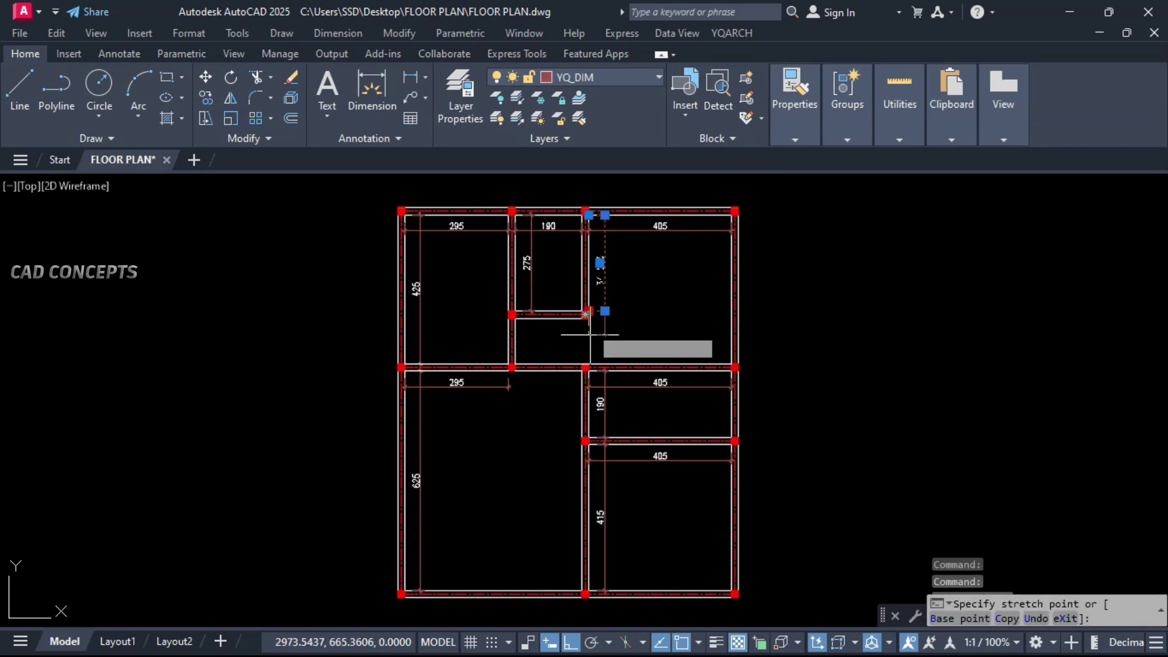
pyautogui.click(587, 368)
pyautogui.press('Escape')
pyautogui.click(496, 388)
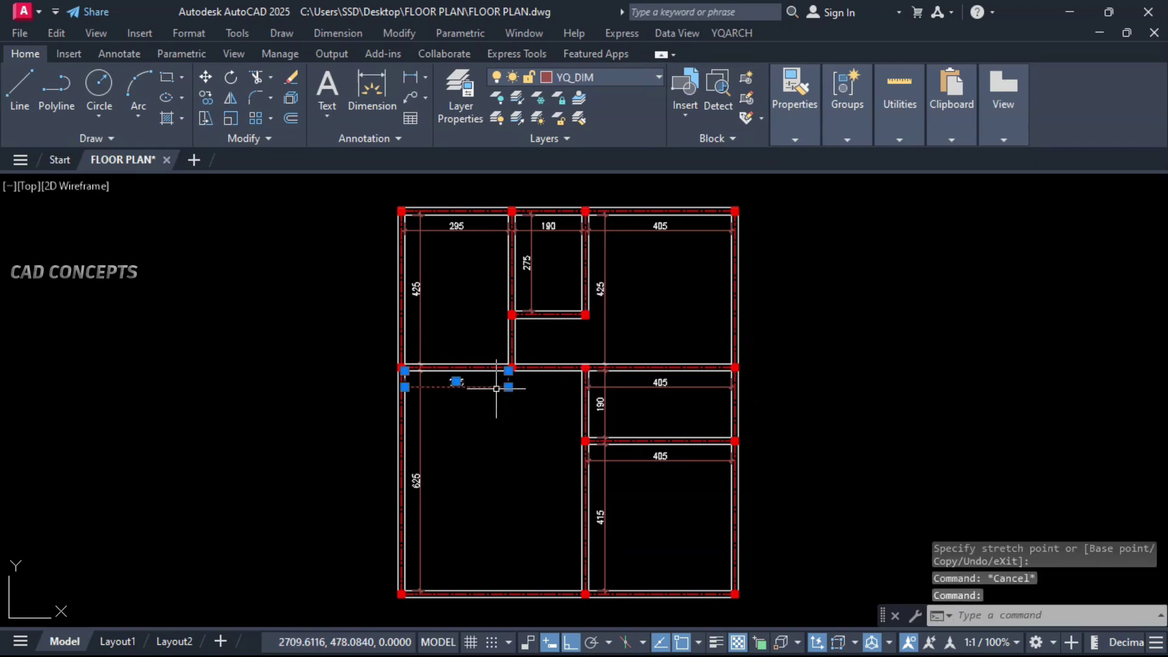
pyautogui.click(508, 371)
pyautogui.click(585, 369)
pyautogui.press('Escape')
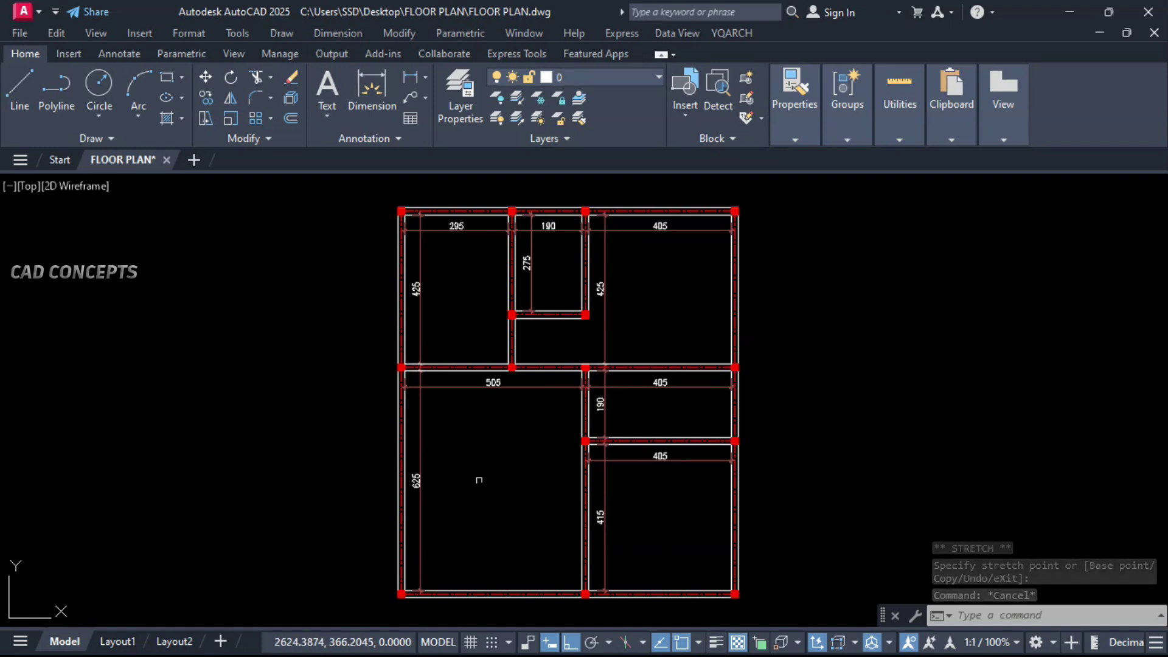
# Place a 120-wide door with 60 pier in the large room's bottom wall.
pyautogui.write('ADT')
pyautogui.press('Return')
pyautogui.rightClick(519, 495)
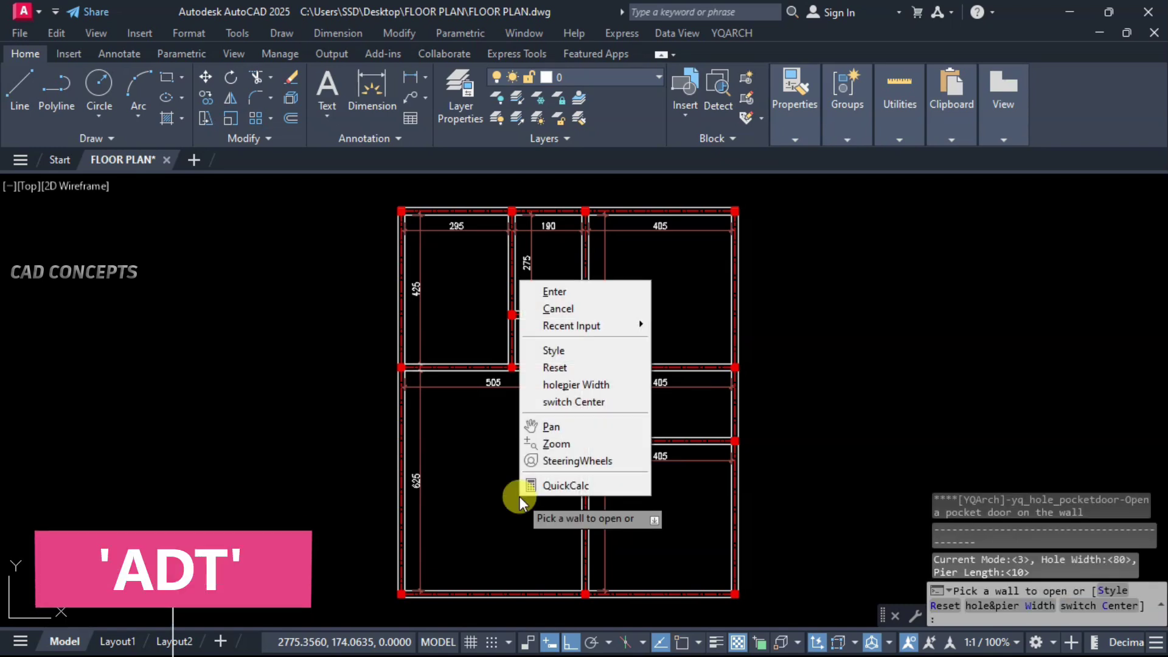
pyautogui.click(539, 383)
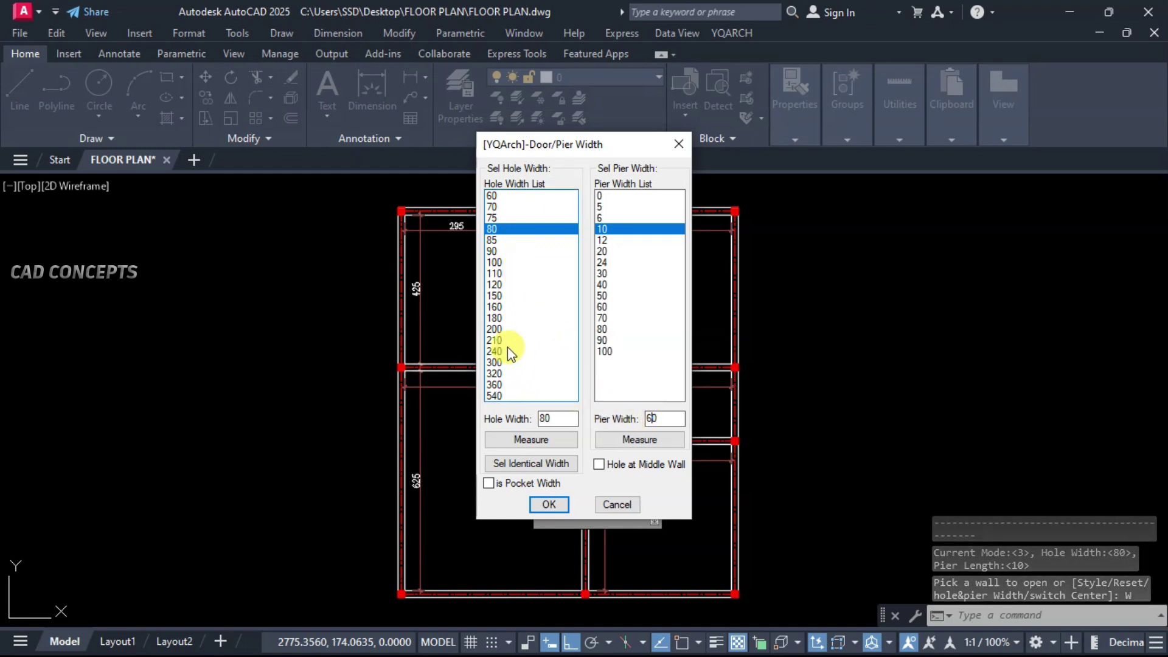
pyautogui.click(498, 296)
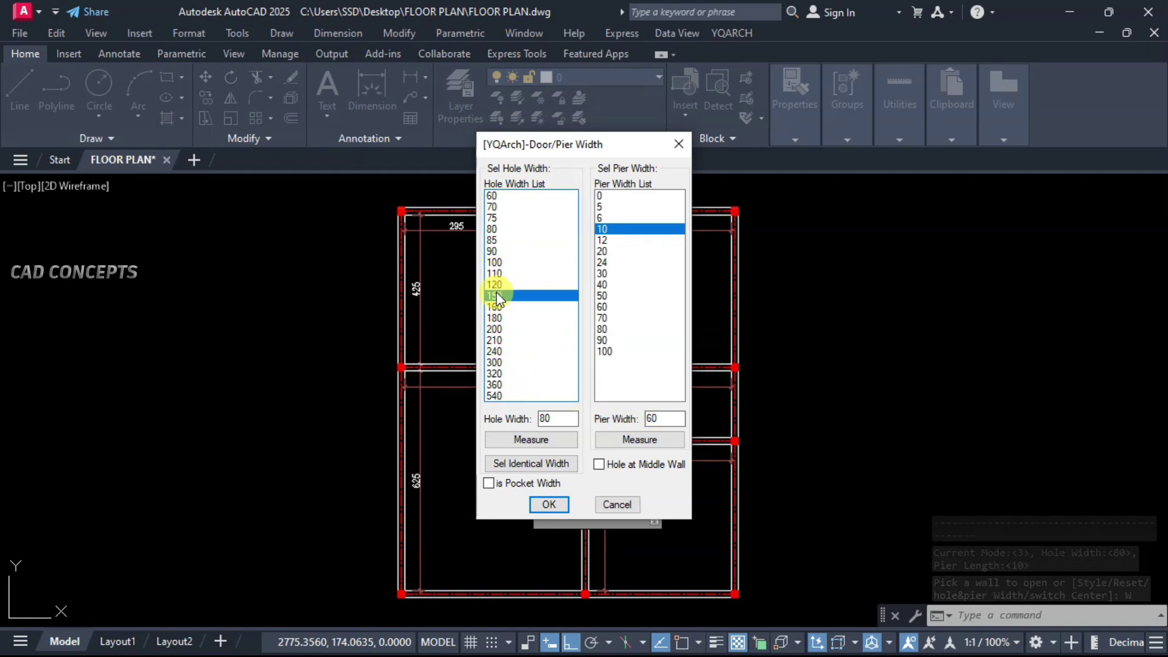
pyautogui.click(495, 284)
pyautogui.click(550, 505)
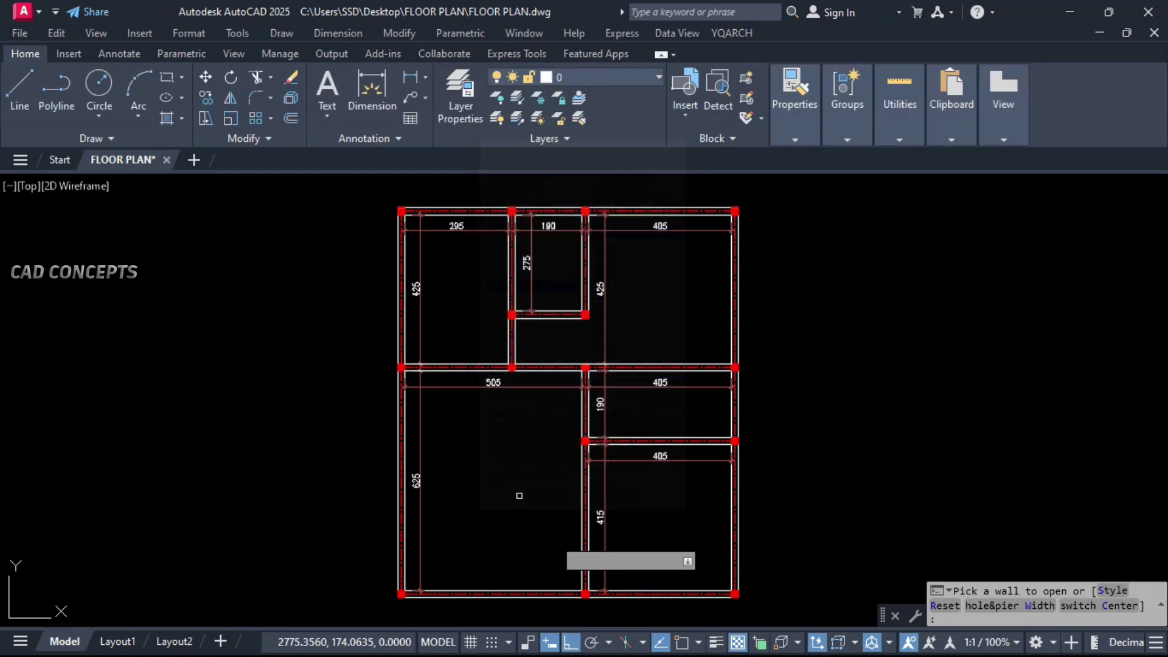
pyautogui.click(561, 588)
pyautogui.click(556, 615)
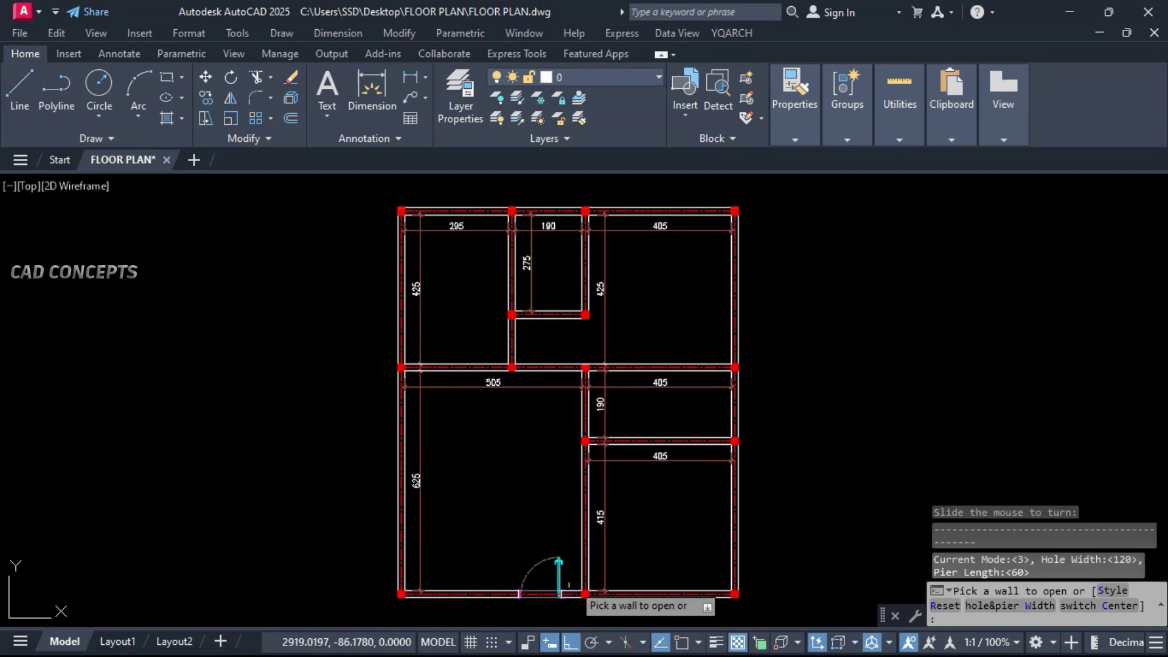
# Place two 100-wide doors: between the large and lower-right rooms, and below the hallway.
pyautogui.rightClick(617, 558)
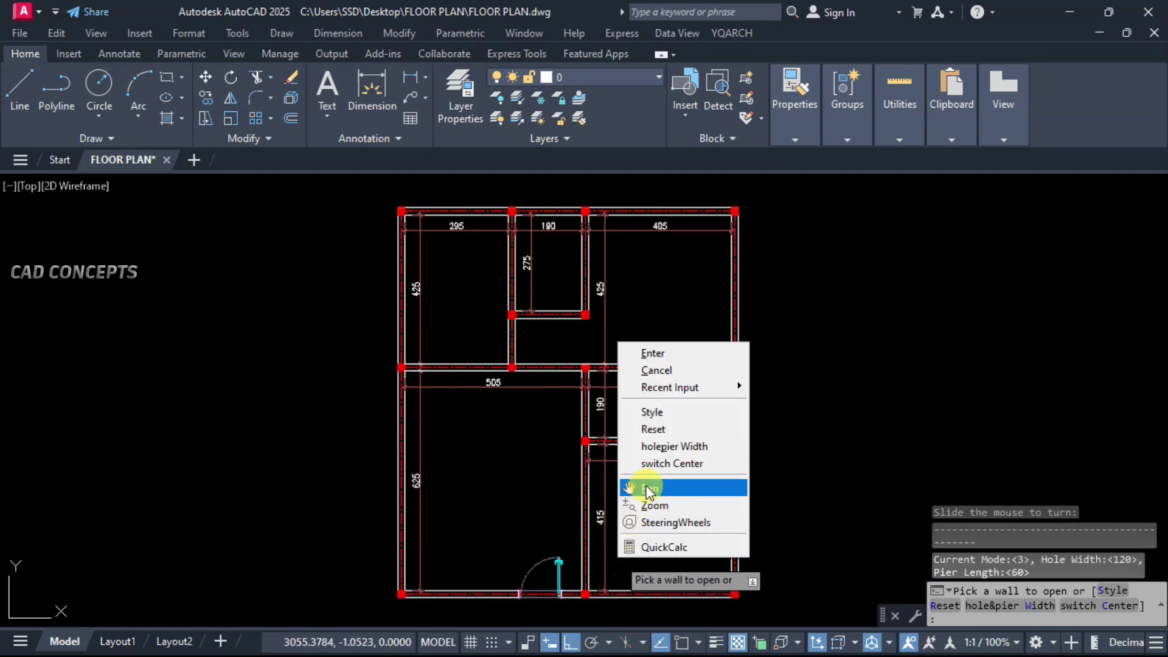
pyautogui.click(655, 446)
pyautogui.click(494, 262)
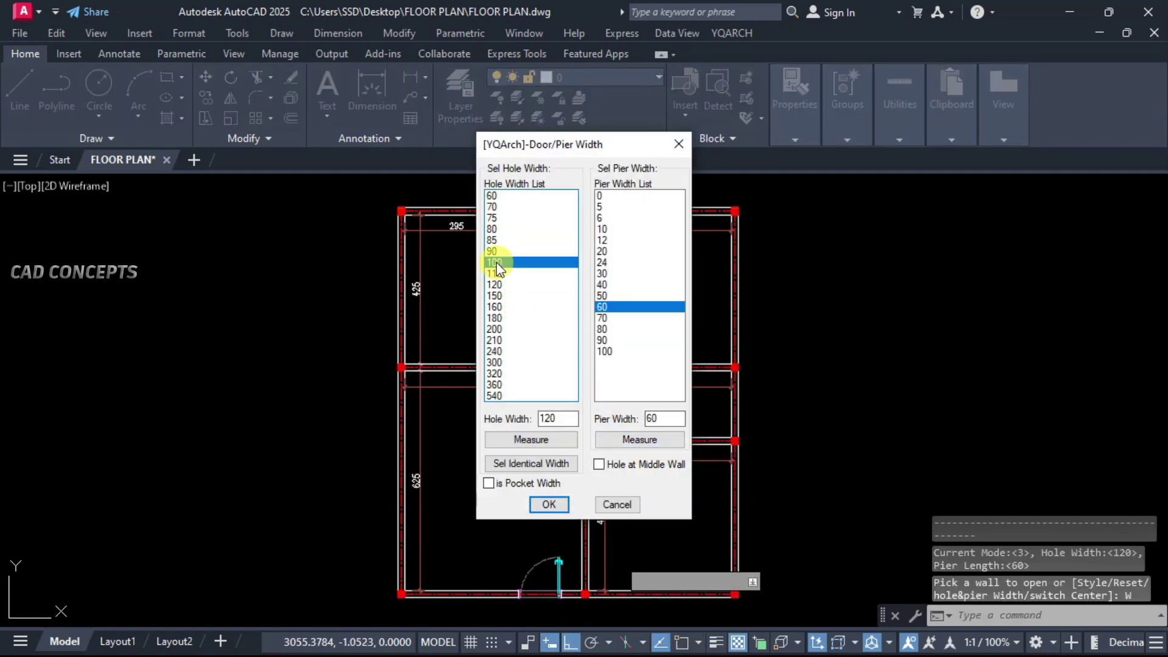
pyautogui.click(550, 504)
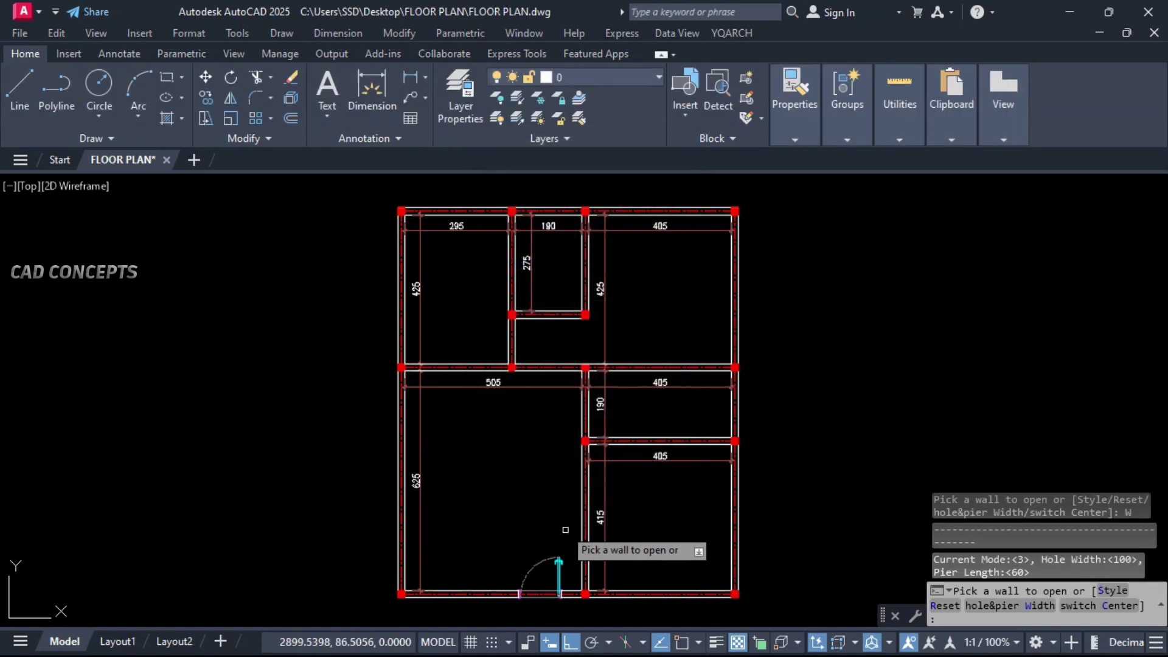
pyautogui.click(588, 560)
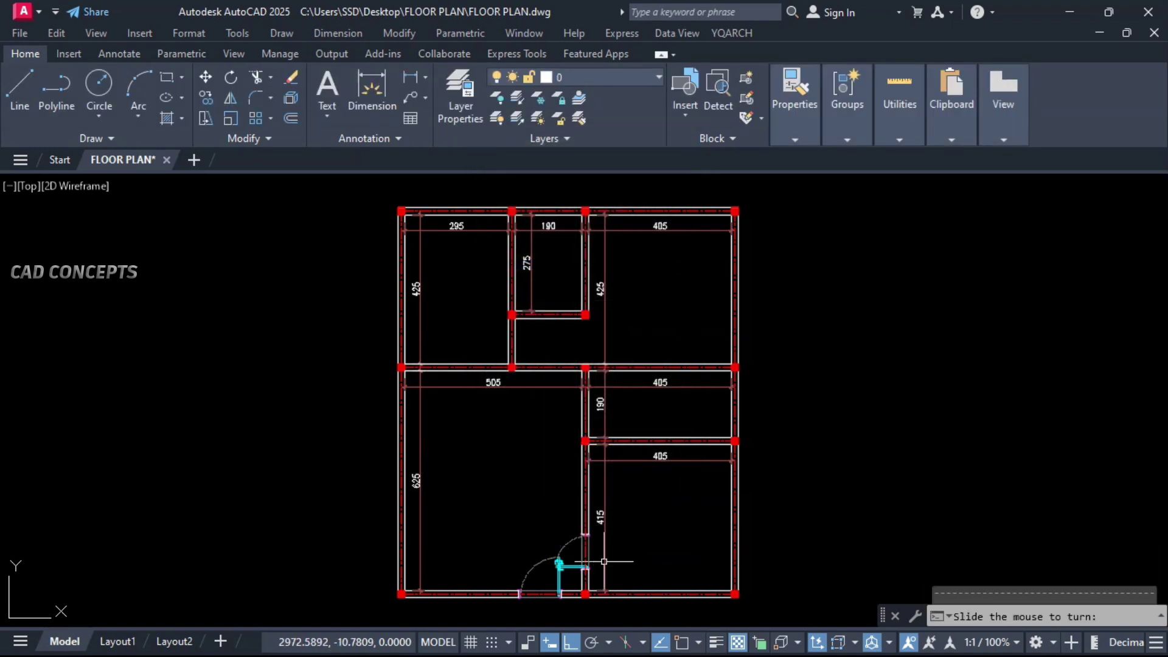
pyautogui.click(533, 580)
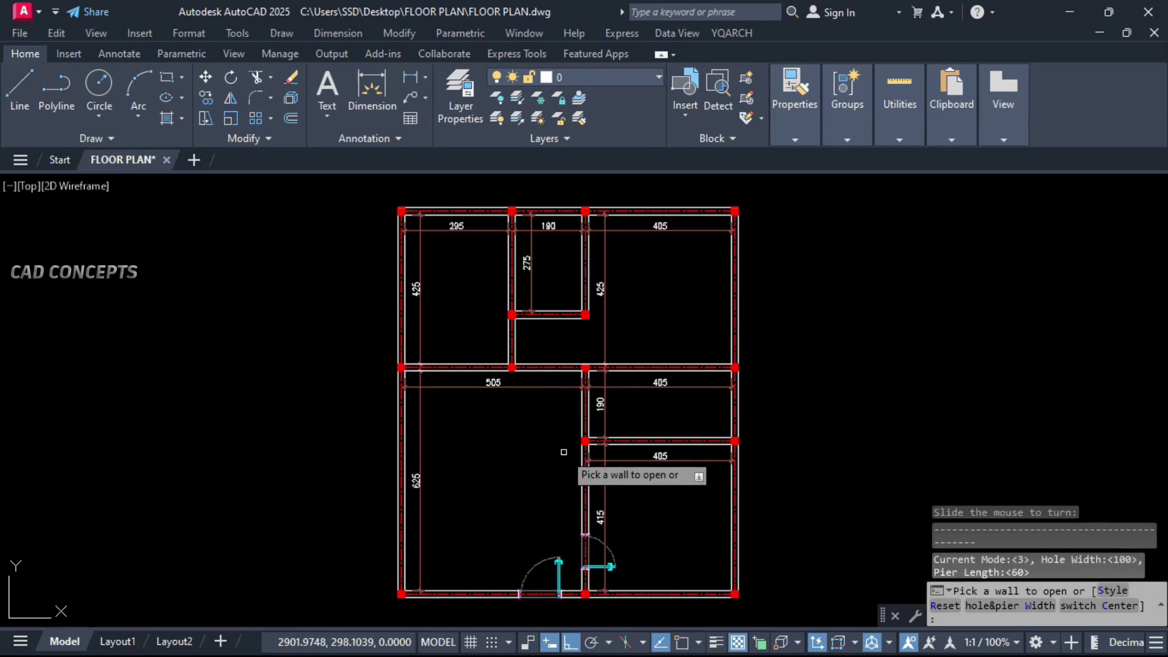
pyautogui.click(521, 363)
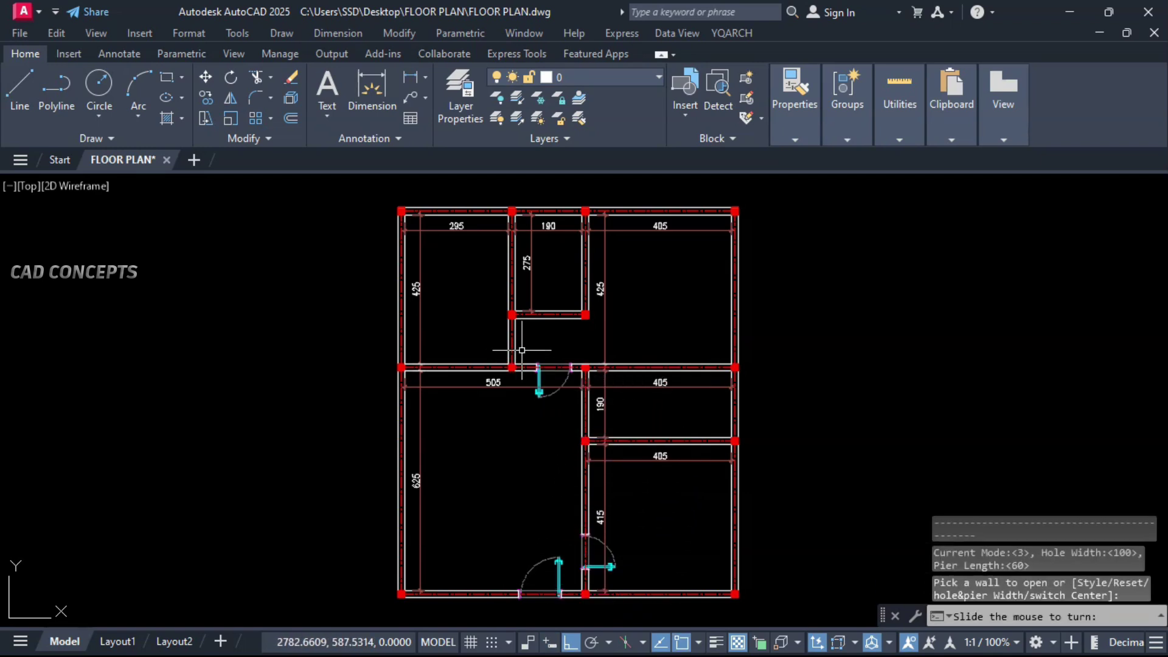
pyautogui.click(539, 415)
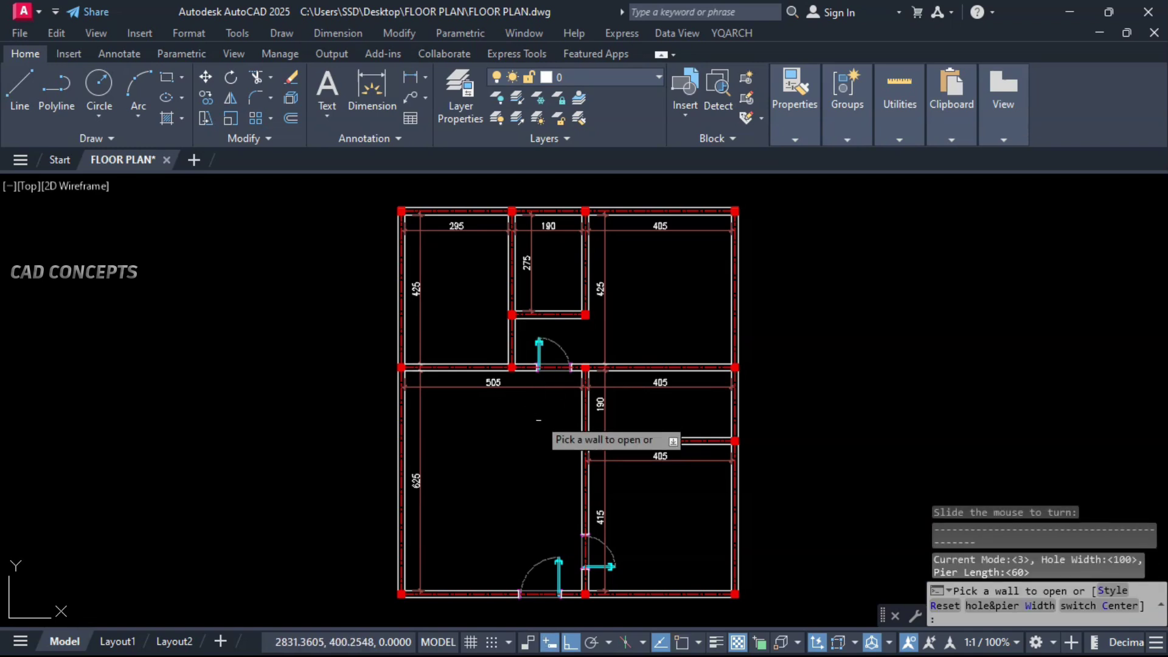
# With pier width 10, add 100-wide doors to the top-left and middle-right rooms.
pyautogui.rightClick(489, 368)
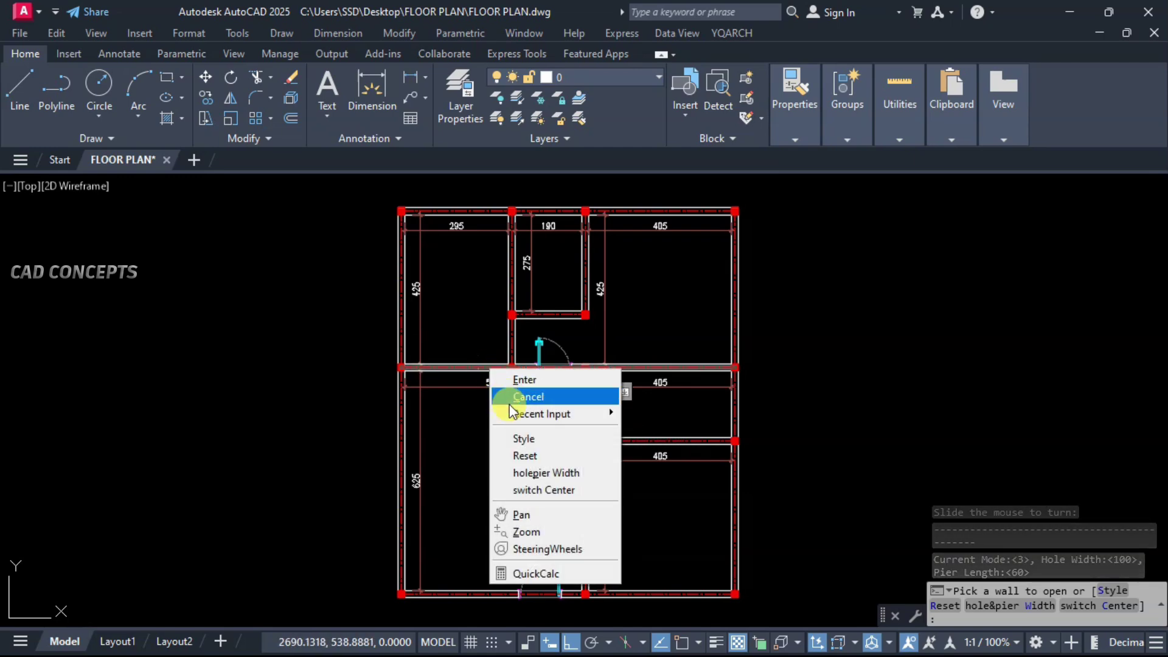
pyautogui.click(529, 458)
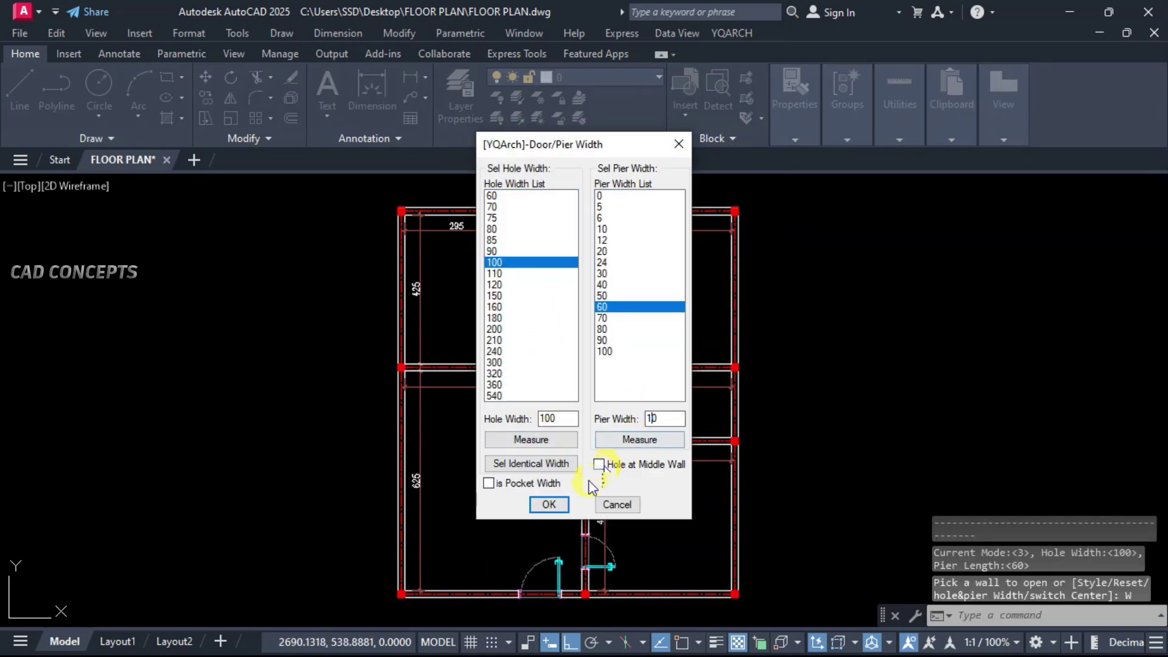
pyautogui.click(551, 504)
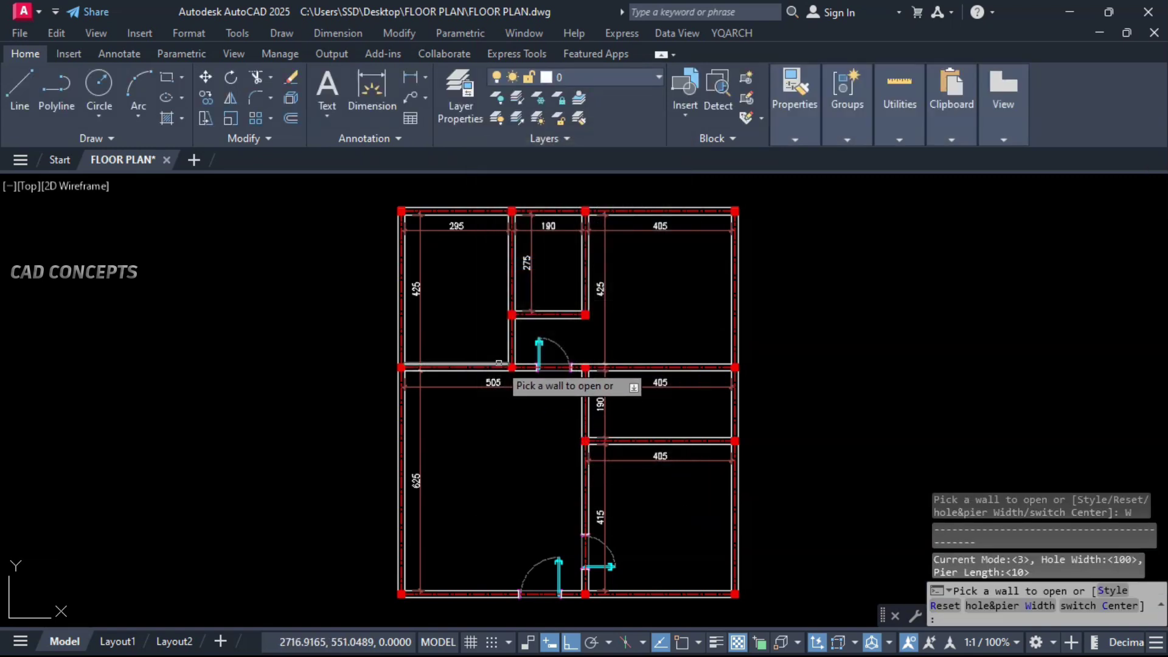
pyautogui.click(490, 365)
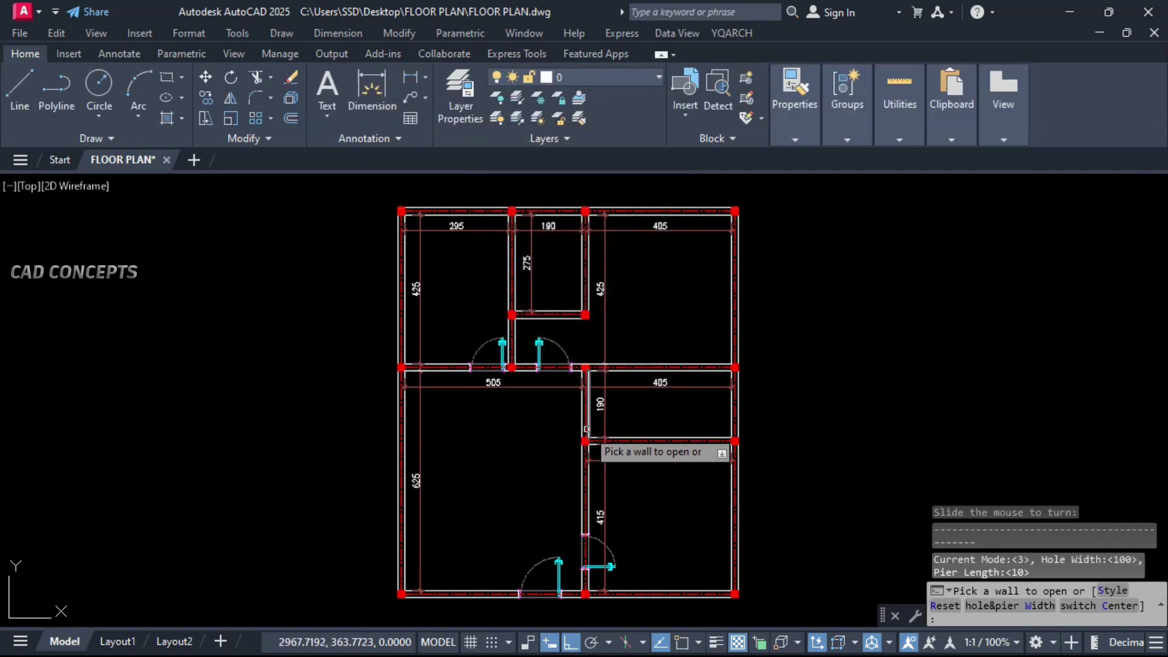
pyautogui.click(586, 429)
pyautogui.click(567, 443)
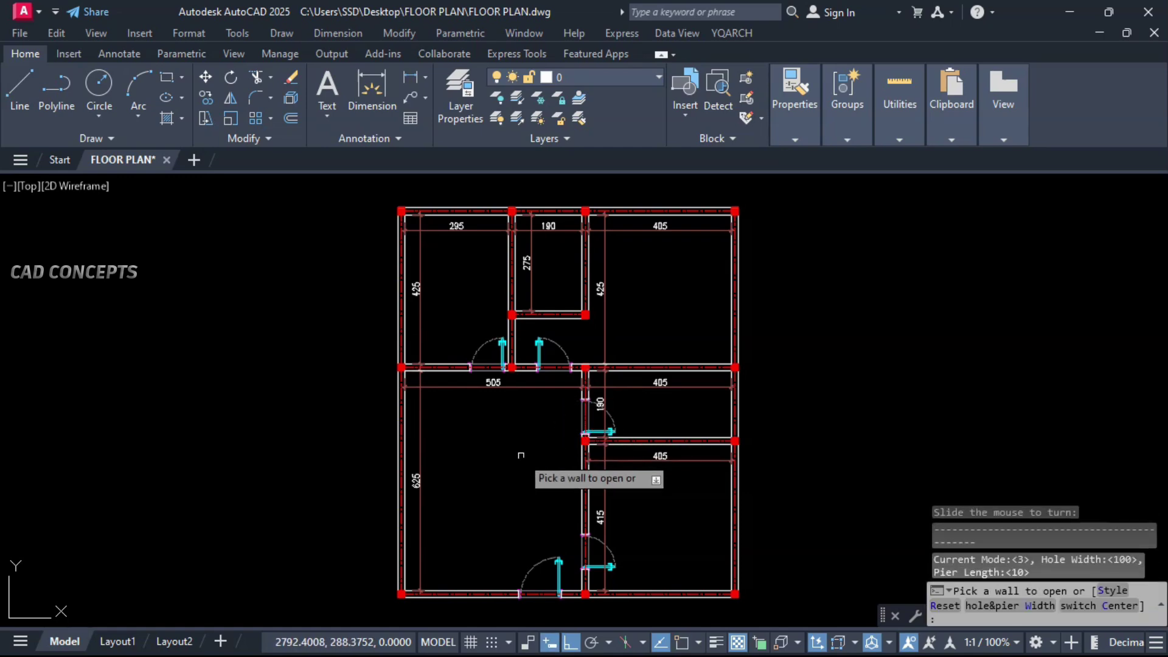
# Place an 80-wide door in the small top-middle room's wall.
pyautogui.press('w')
pyautogui.press('Return')
pyautogui.click(529, 224)
pyautogui.click(550, 502)
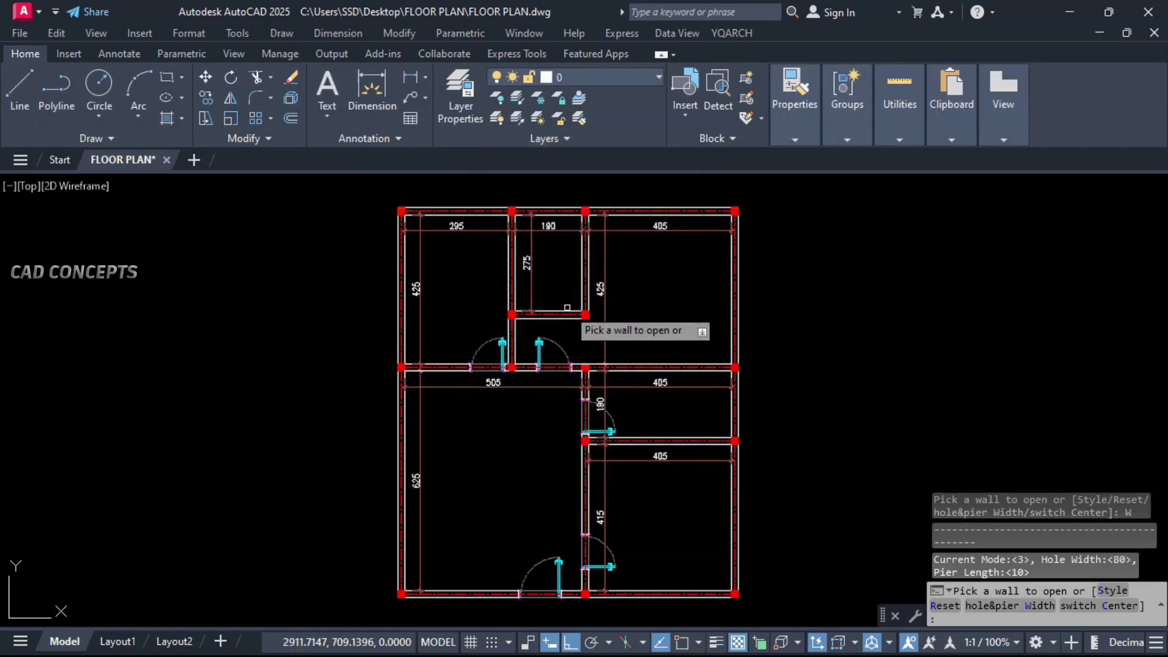
pyautogui.click(572, 312)
pyautogui.click(572, 332)
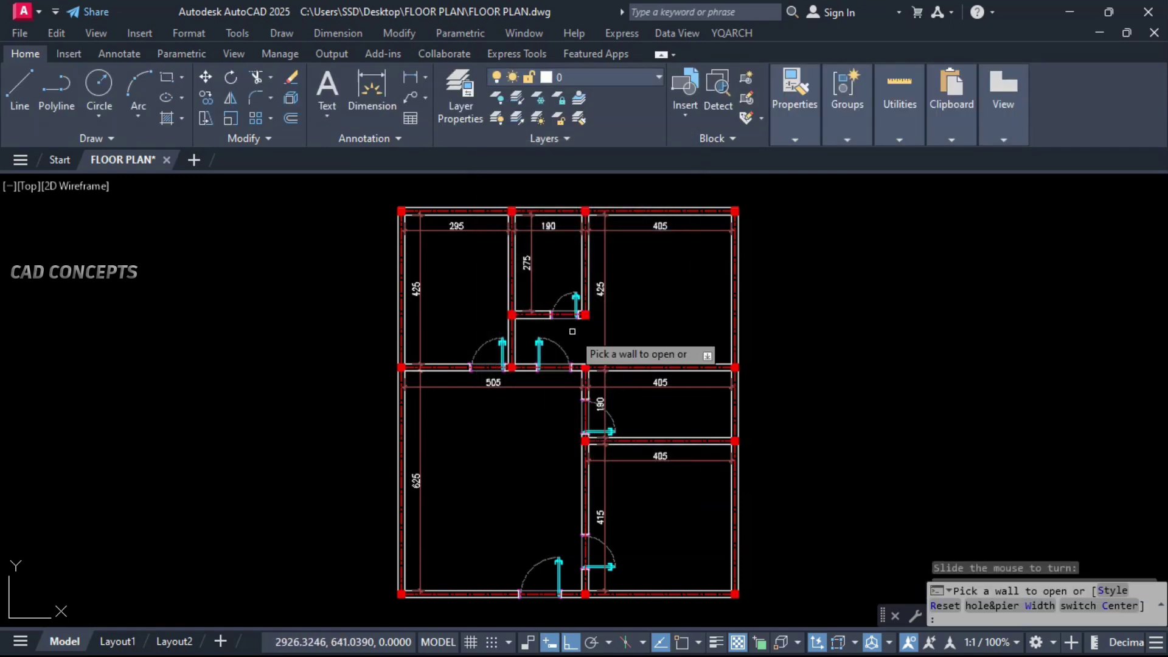
pyautogui.press('Escape')
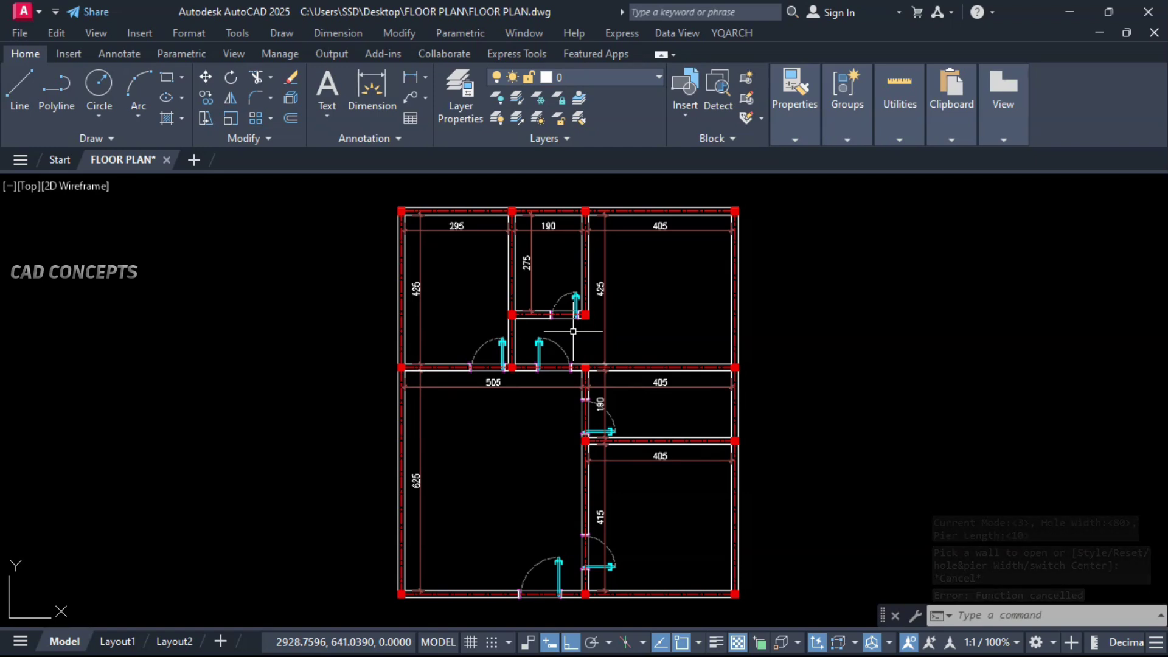
# Use CW to change the middle-right room's door width to 80.
pyautogui.write('CW')
pyautogui.press('Return')
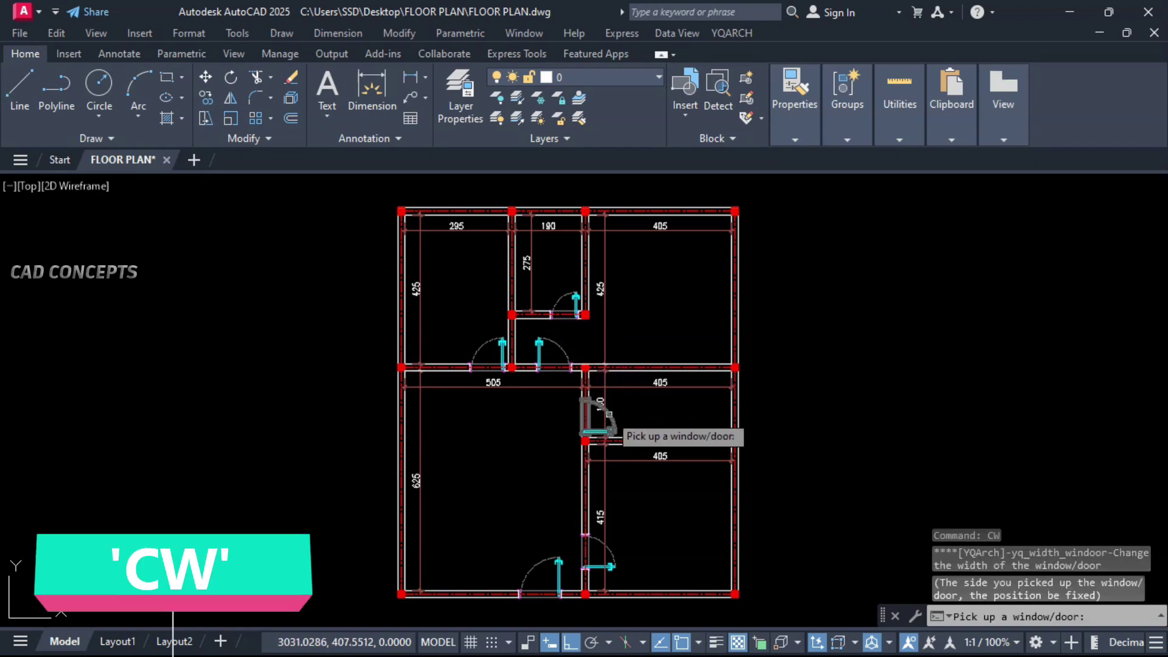
pyautogui.click(602, 433)
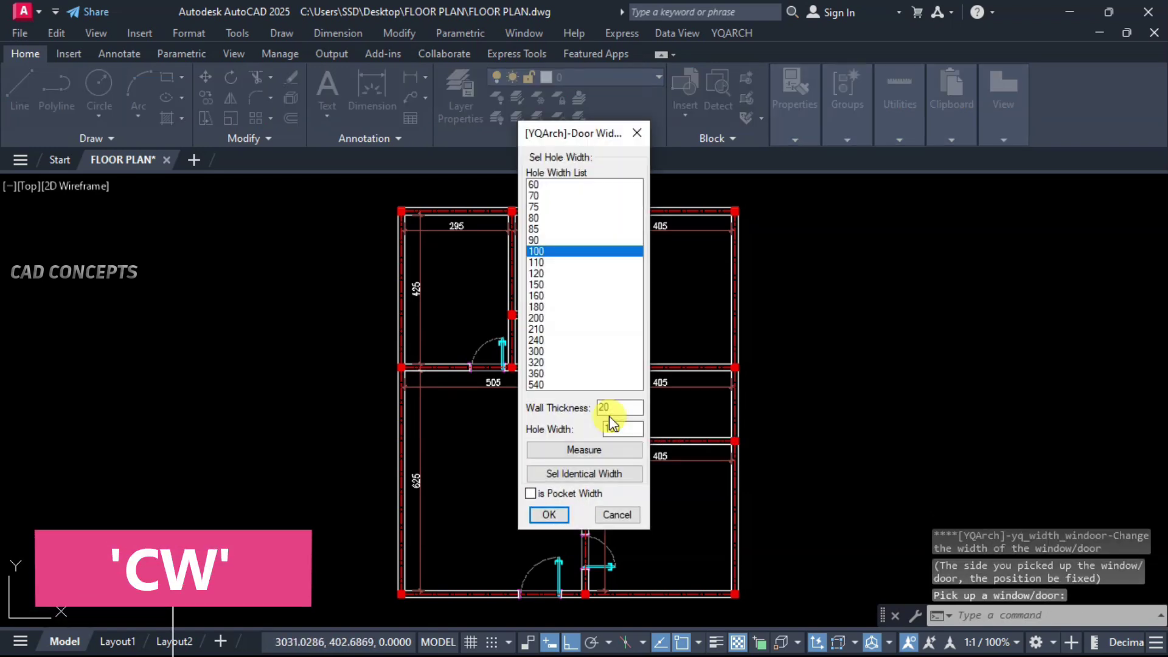
pyautogui.click(534, 217)
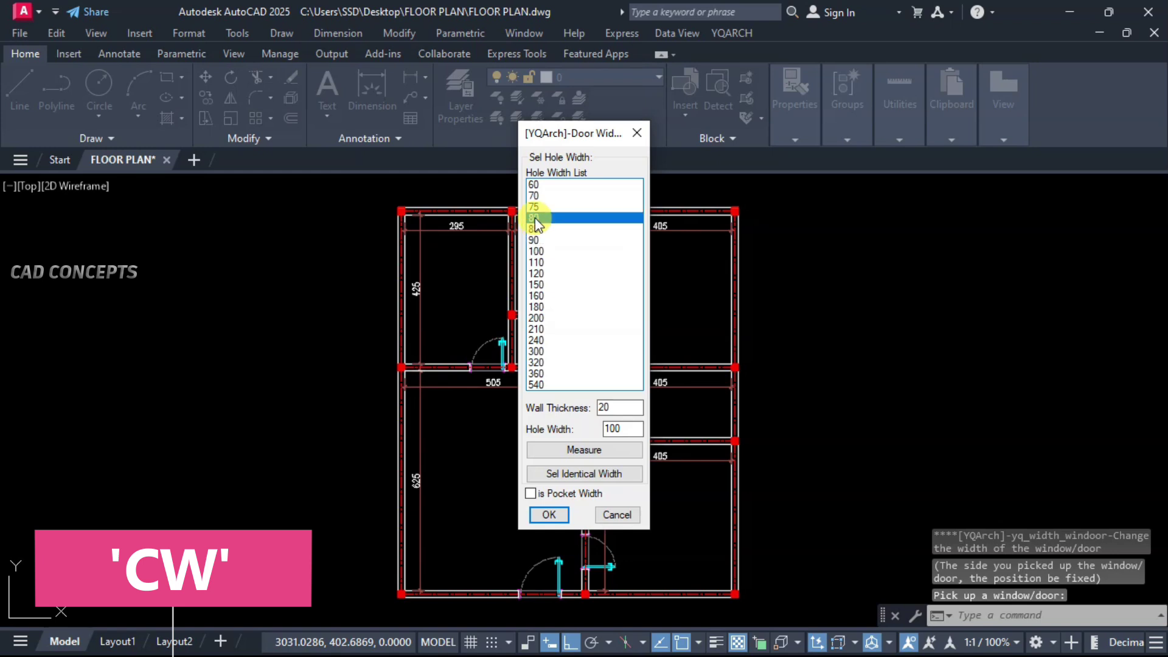
# Apply the 80 door width, then move the 425, 190 and 415 dimensions beside the right wall.
pyautogui.click(547, 512)
pyautogui.press('Escape')
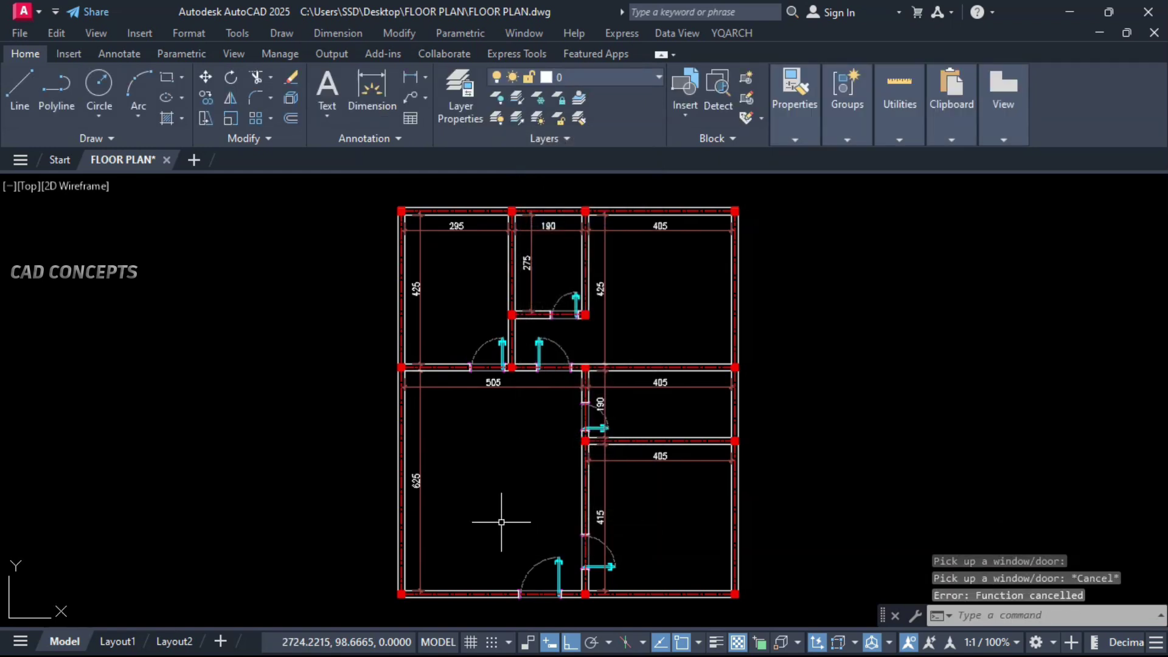
pyautogui.click(606, 318)
pyautogui.click(604, 395)
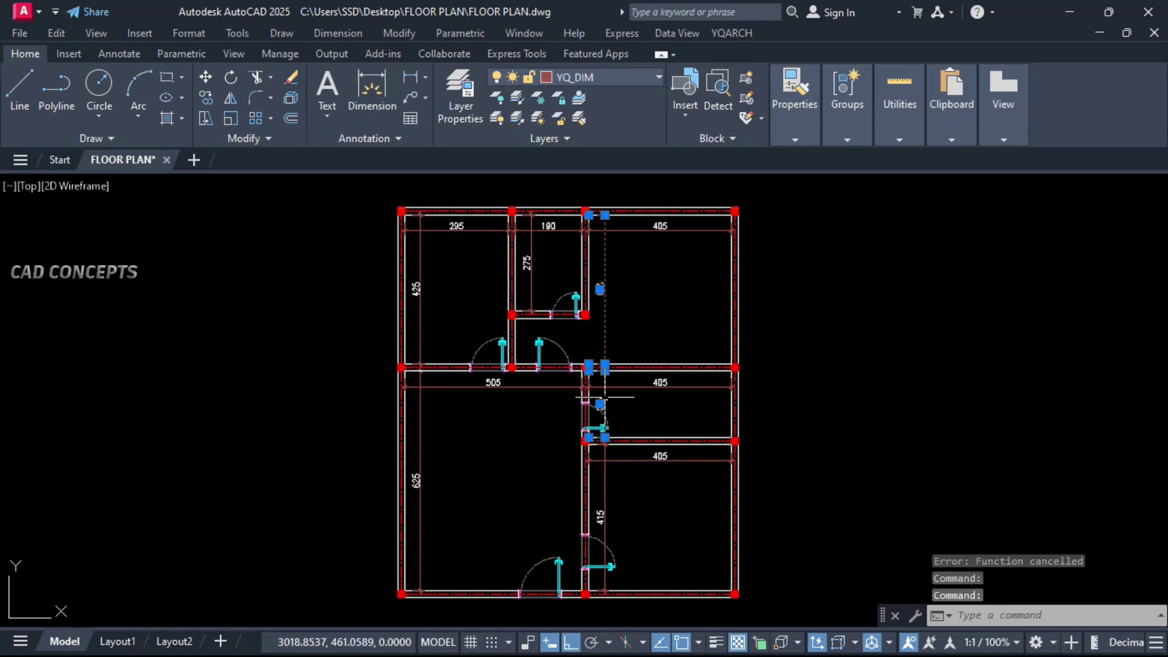
pyautogui.click(607, 484)
pyautogui.write('m')
pyautogui.press('Return')
pyautogui.click(825, 488)
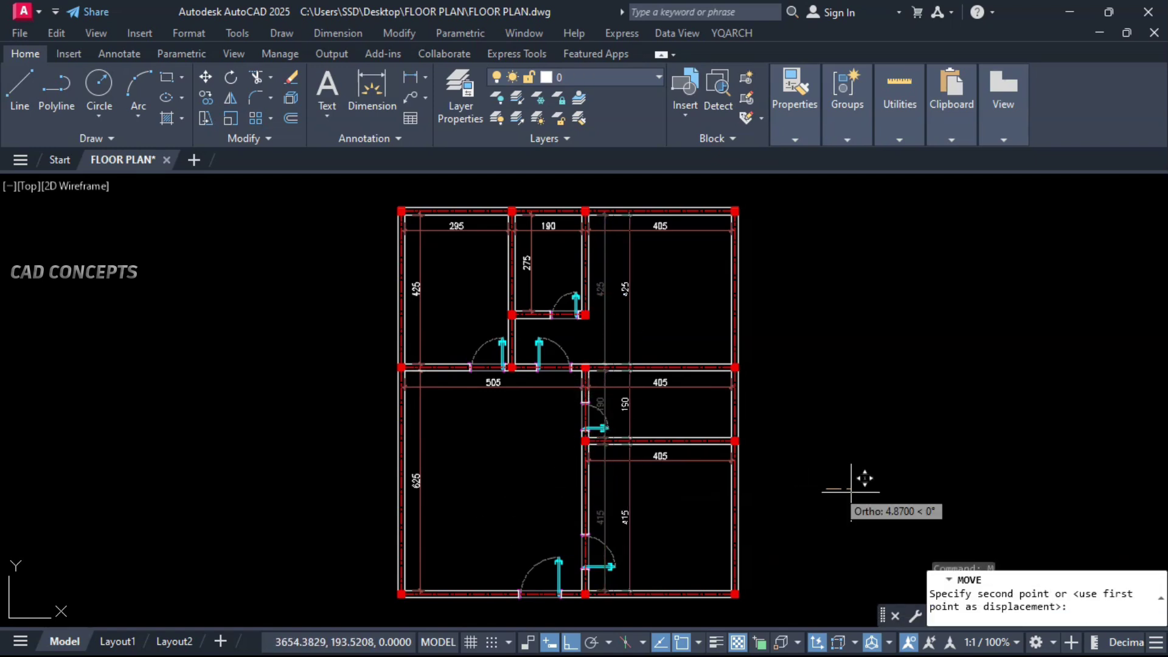
pyautogui.click(935, 488)
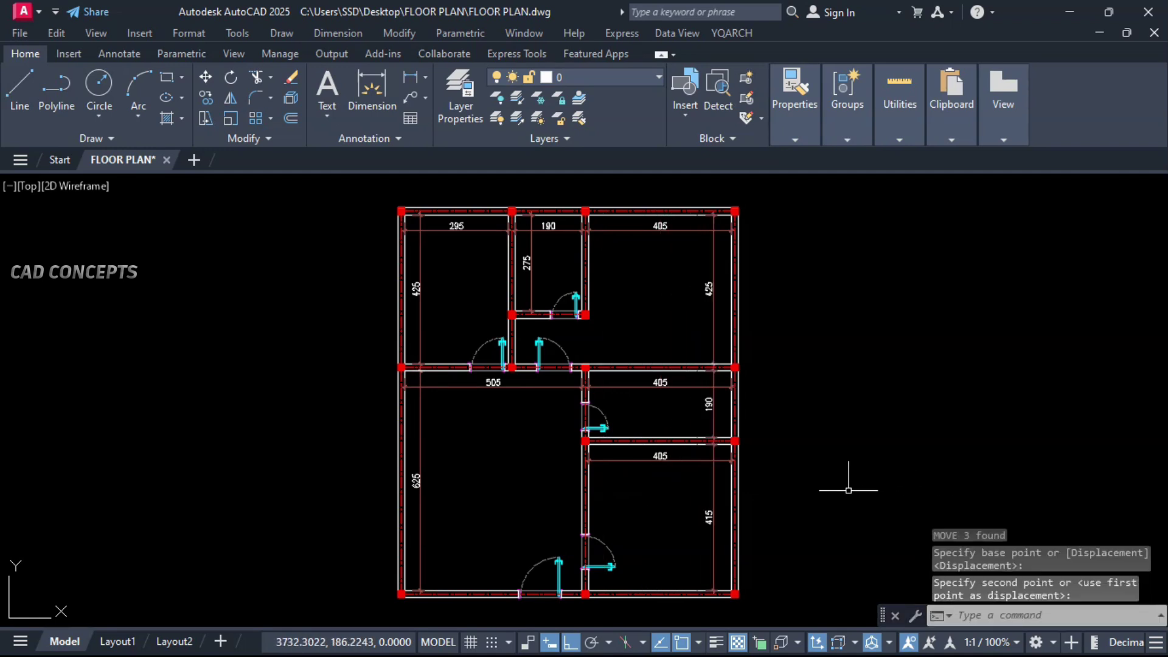
# Erase the middle-right room's horizontal width dimension.
pyautogui.click(650, 382)
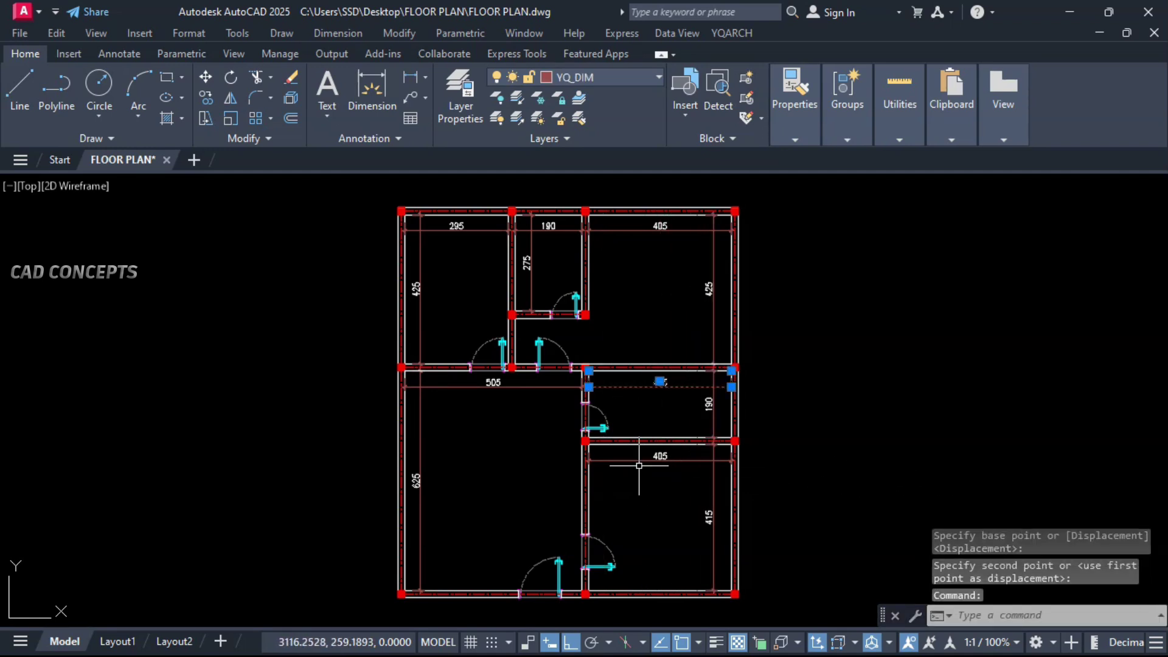
pyautogui.write('e')
pyautogui.press('Return')
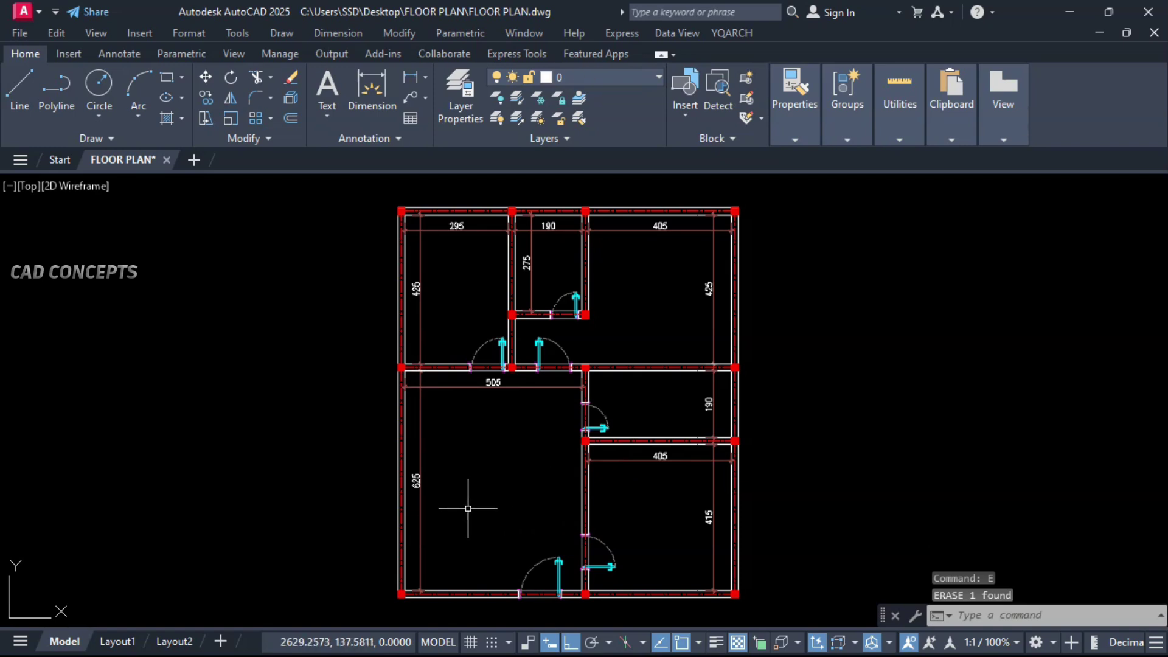
# Insert 200-wide windows in the left, bottom-left, bottom-right, right and top-right outer walls.
pyautogui.write('wd')
pyautogui.press('Return')
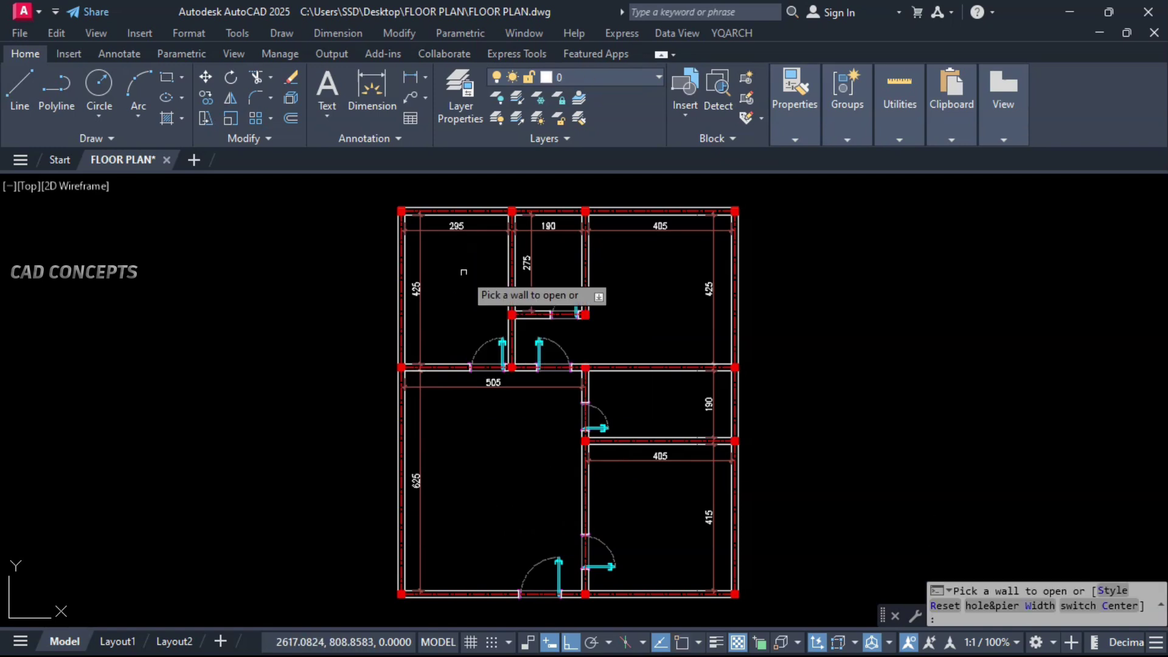
pyautogui.rightClick(463, 277)
pyautogui.click(505, 378)
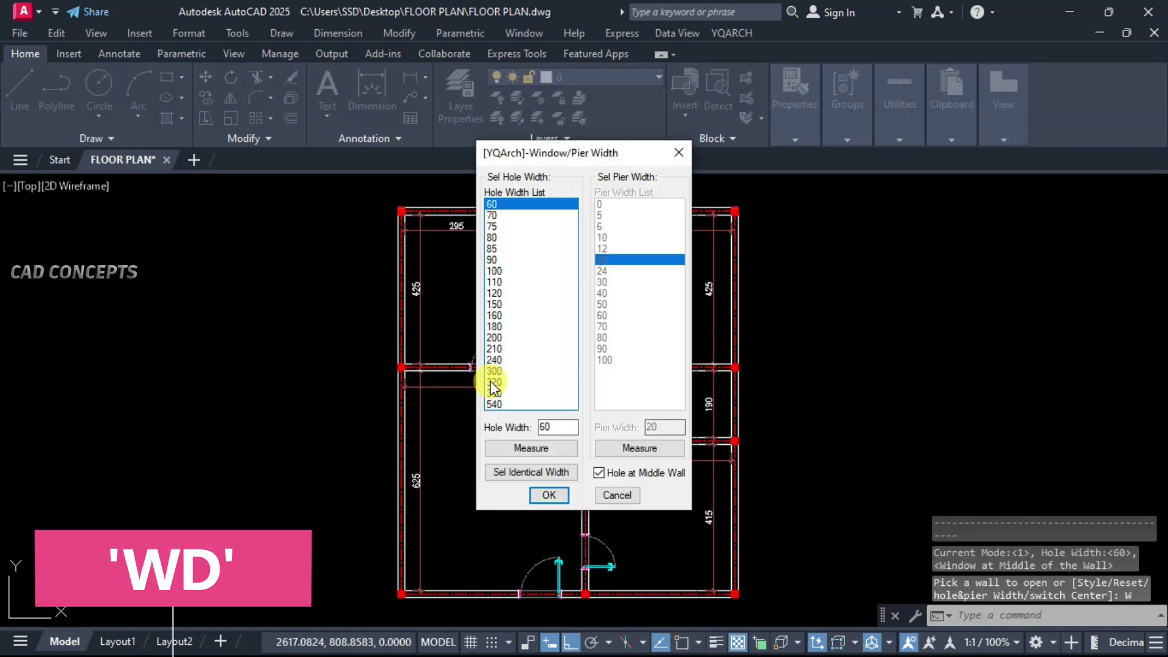
pyautogui.click(498, 339)
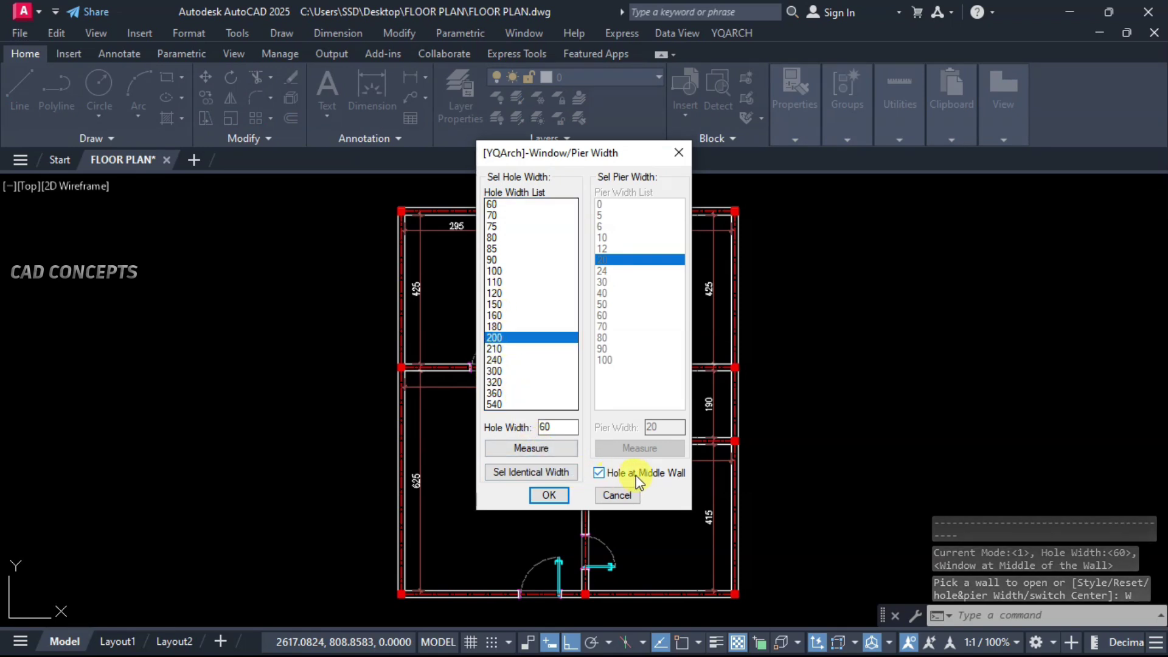
pyautogui.click(549, 494)
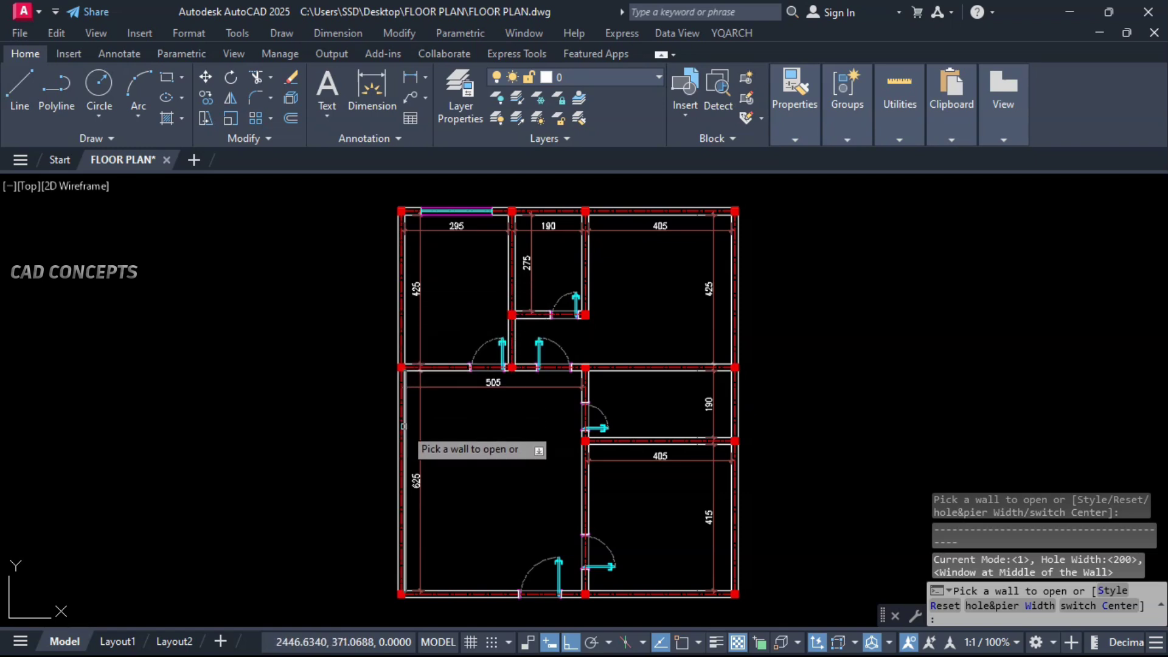
pyautogui.click(402, 420)
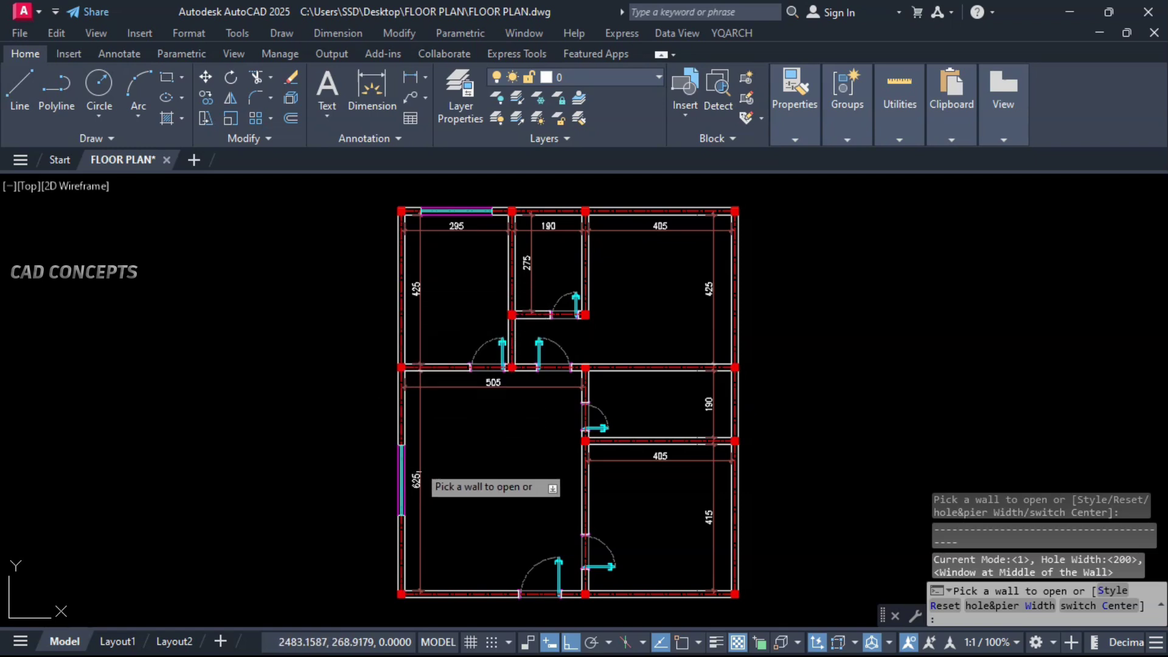
pyautogui.click(453, 589)
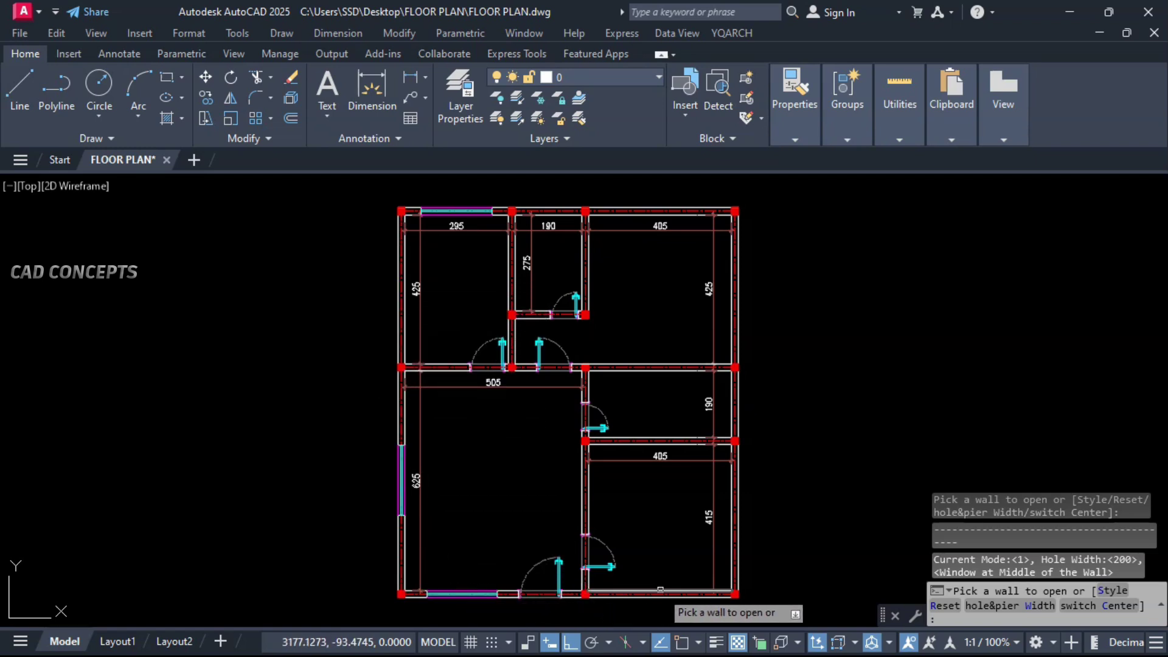
pyautogui.click(681, 585)
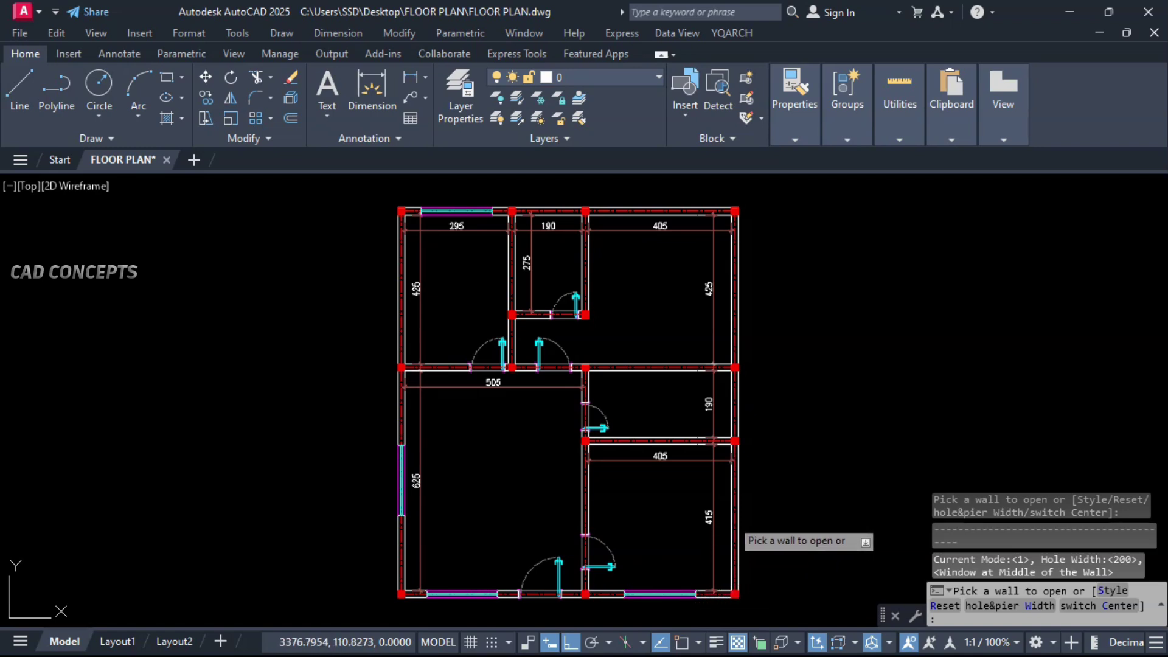
pyautogui.click(724, 448)
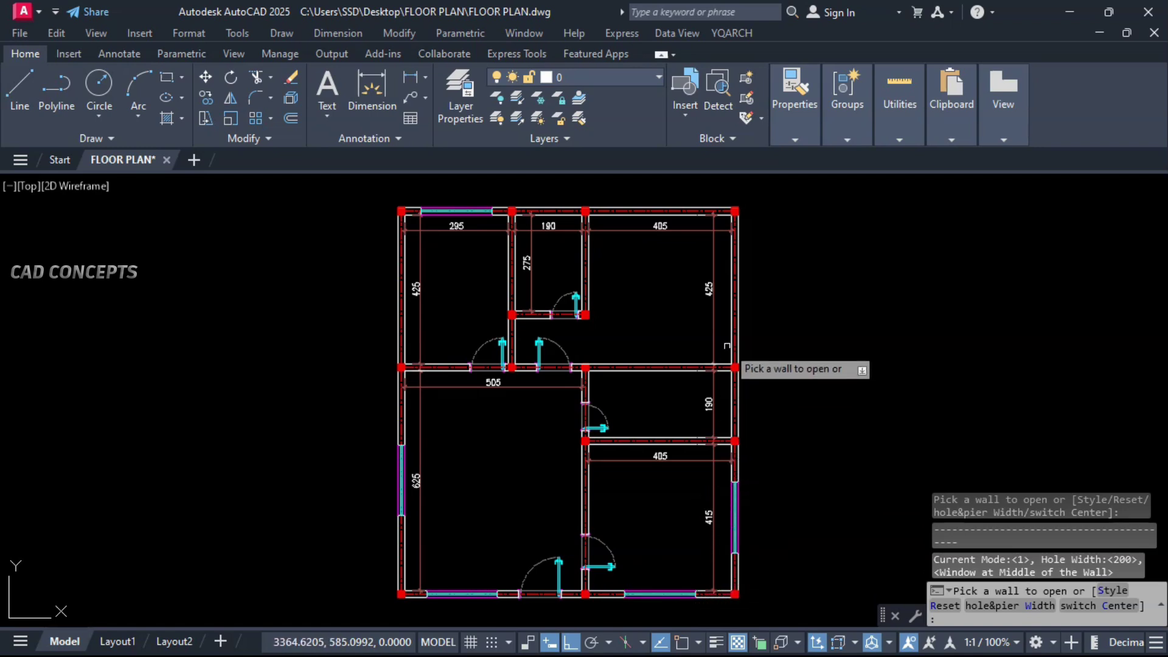
pyautogui.click(722, 301)
pyautogui.click(658, 208)
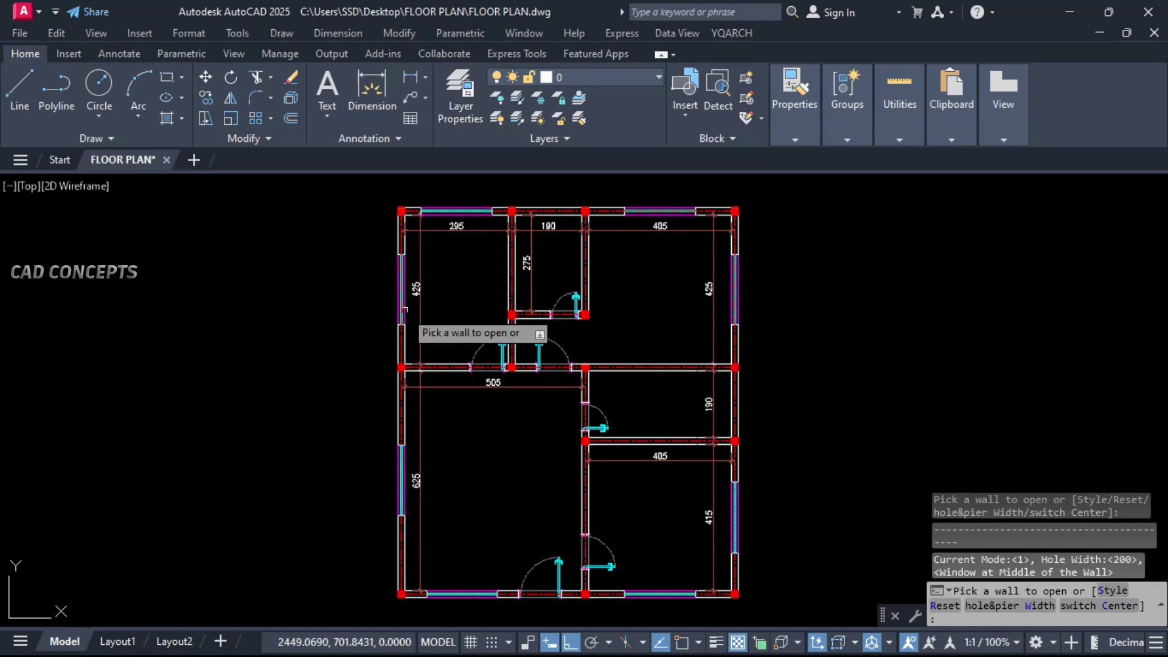
# Insert a 60-wide window in the 190 room's top wall.
pyautogui.rightClick(467, 405)
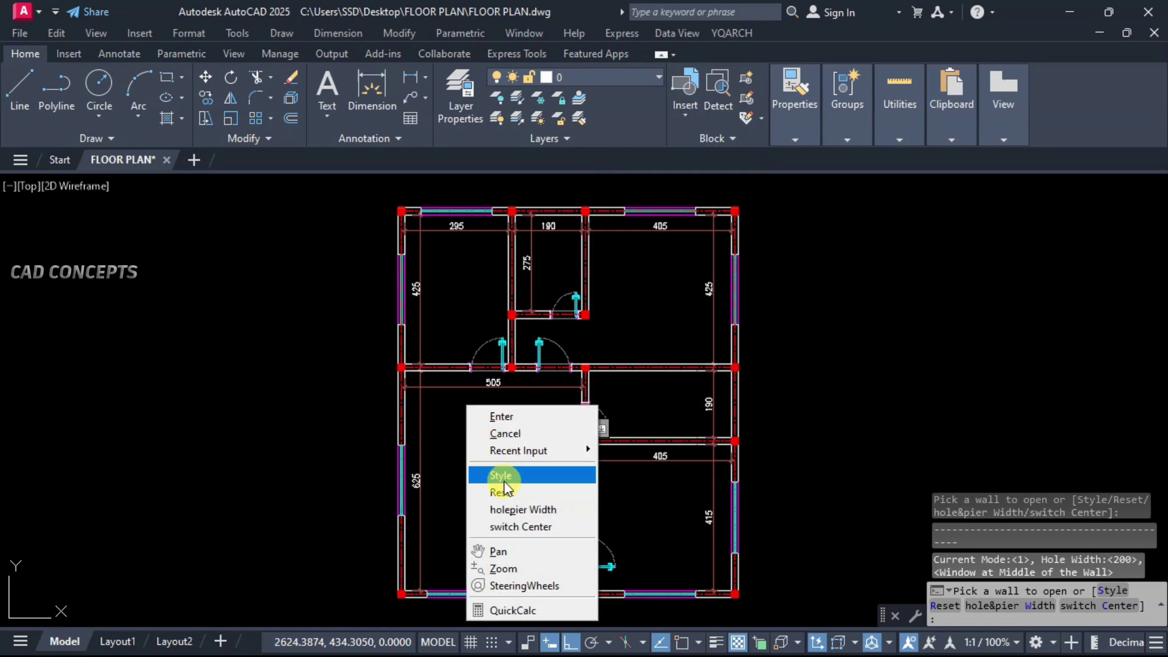
pyautogui.click(514, 510)
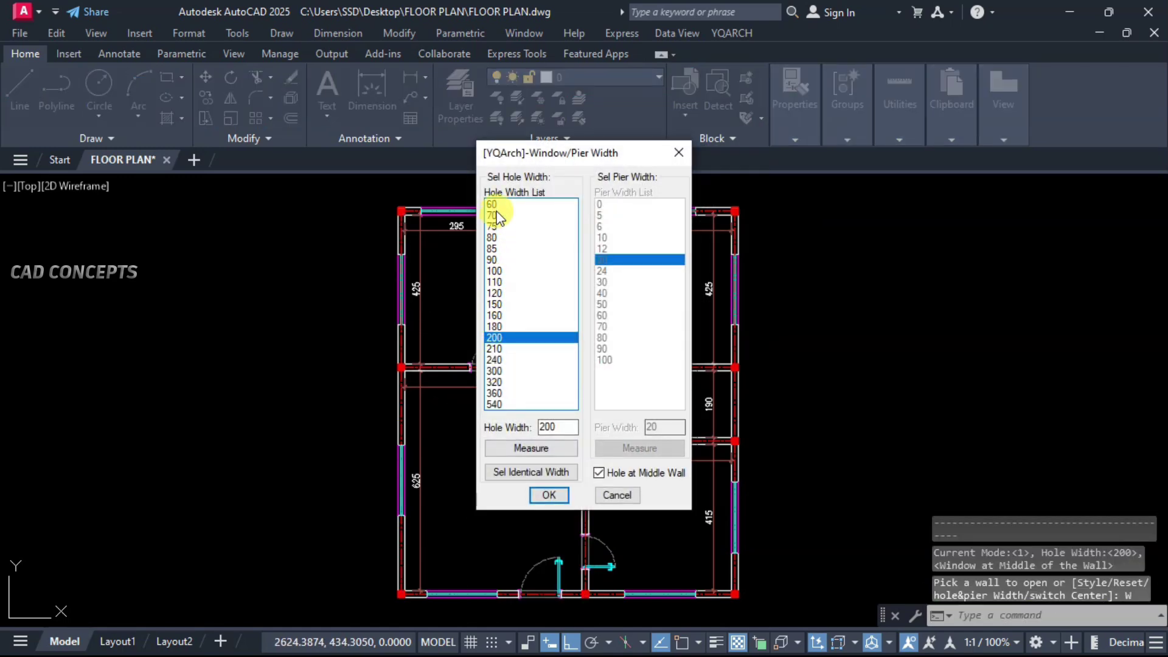
pyautogui.click(497, 207)
pyautogui.click(546, 496)
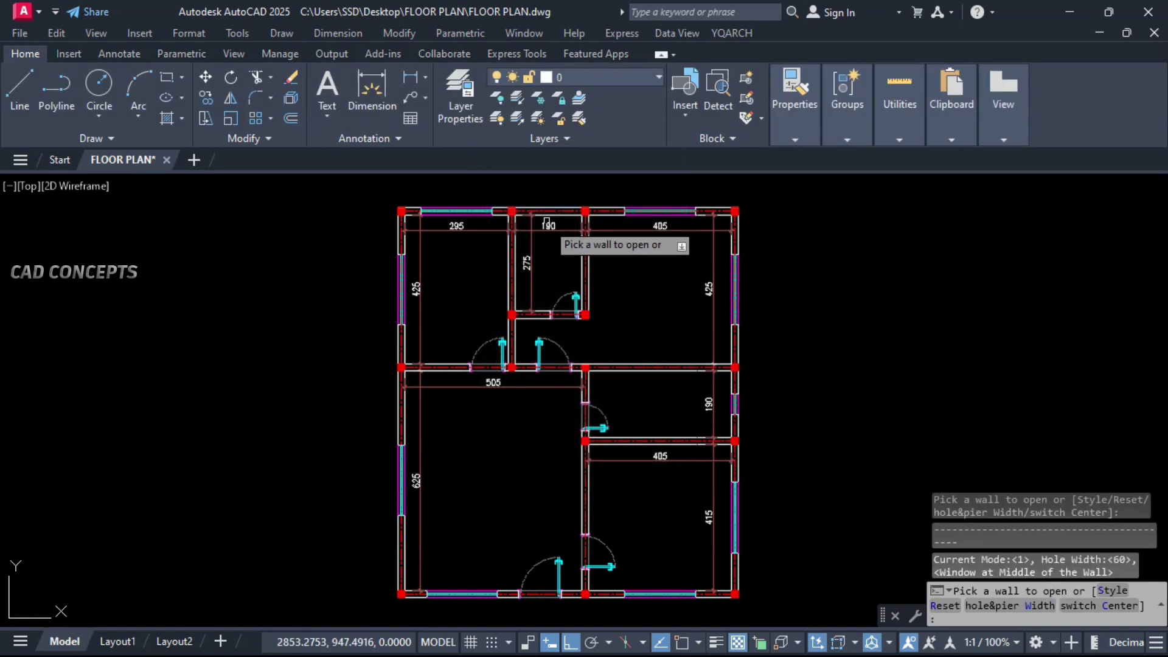
pyautogui.click(547, 212)
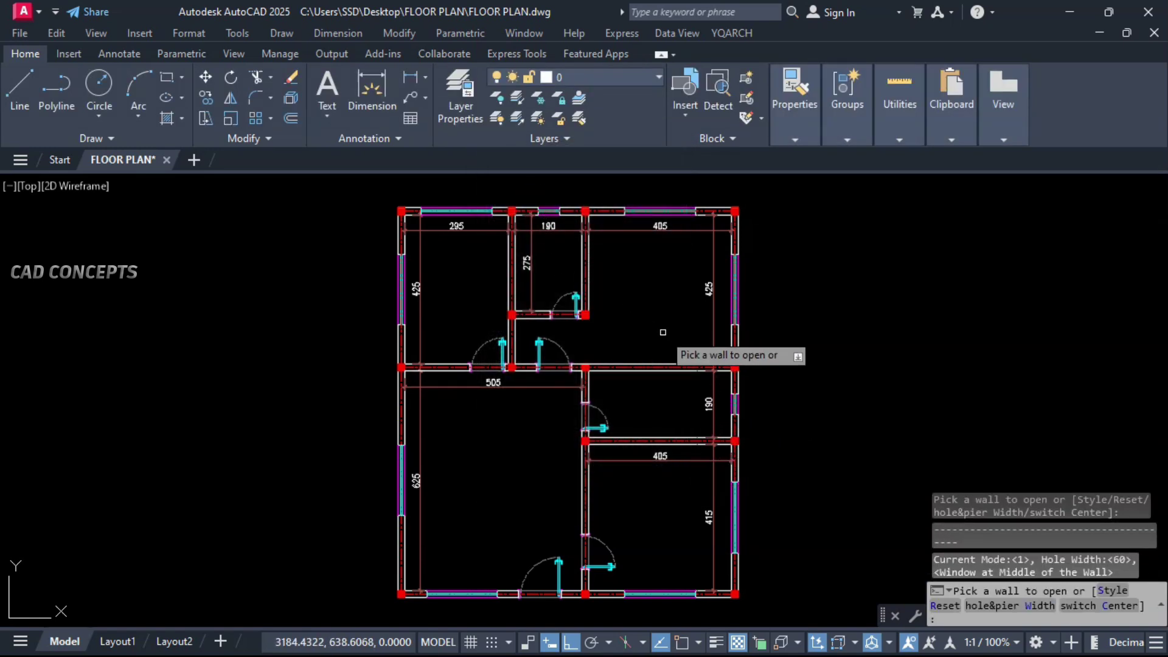
# Erase the dotted axis lines.
pyautogui.press('Escape')
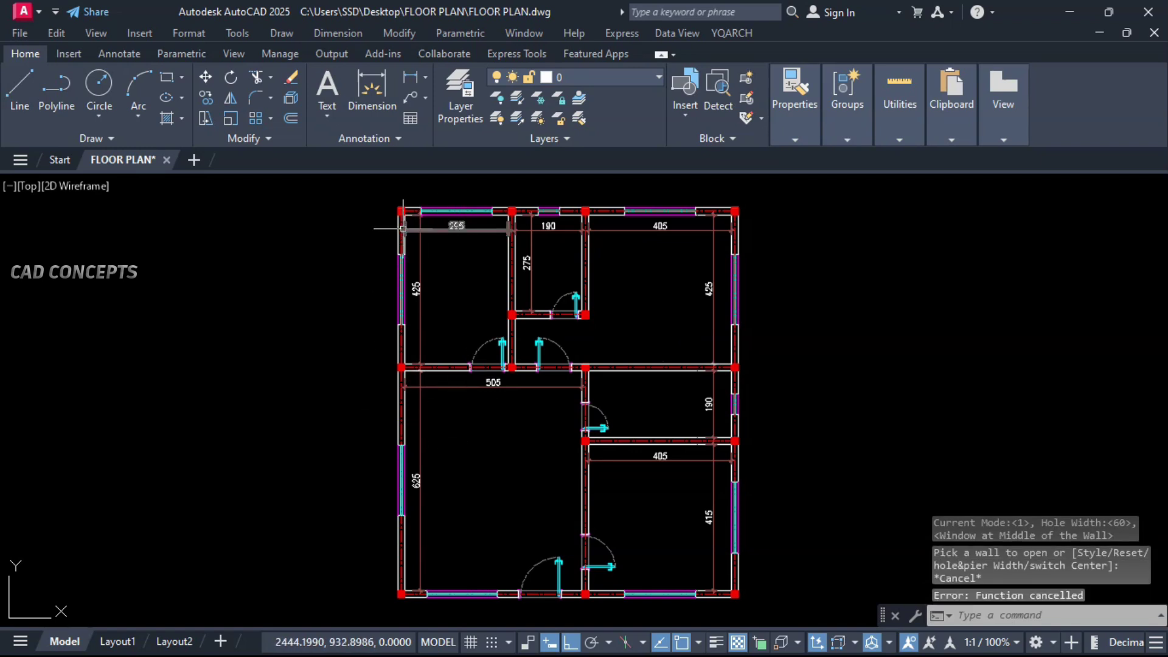
pyautogui.click(402, 259)
pyautogui.rightClick(406, 268)
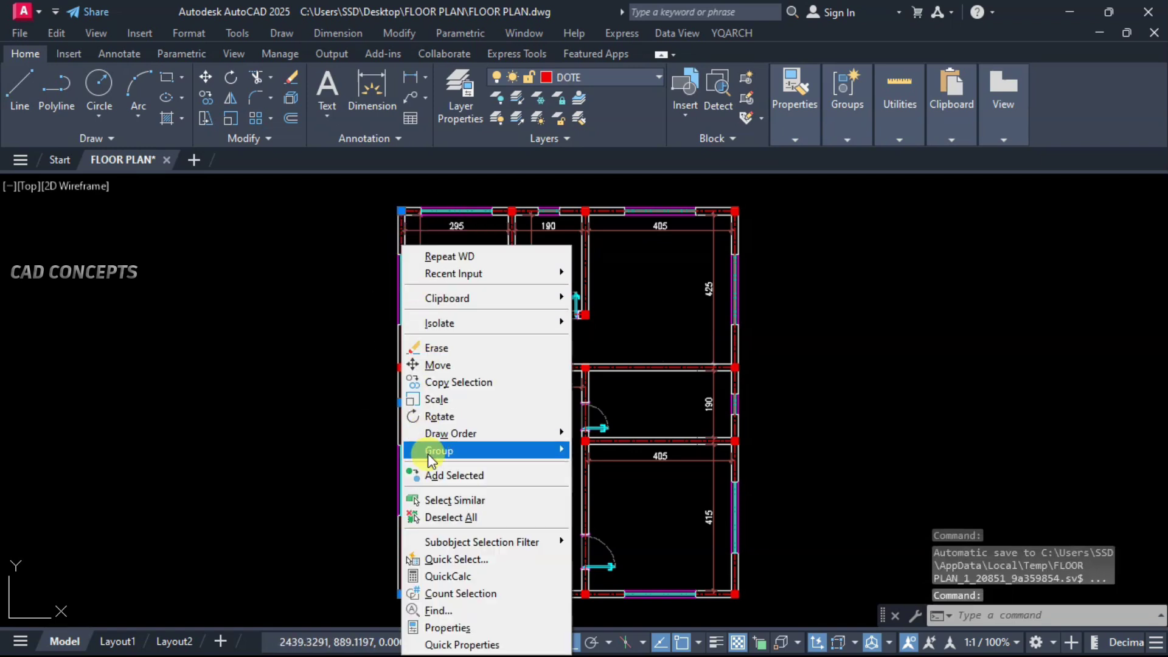
pyautogui.press('e')
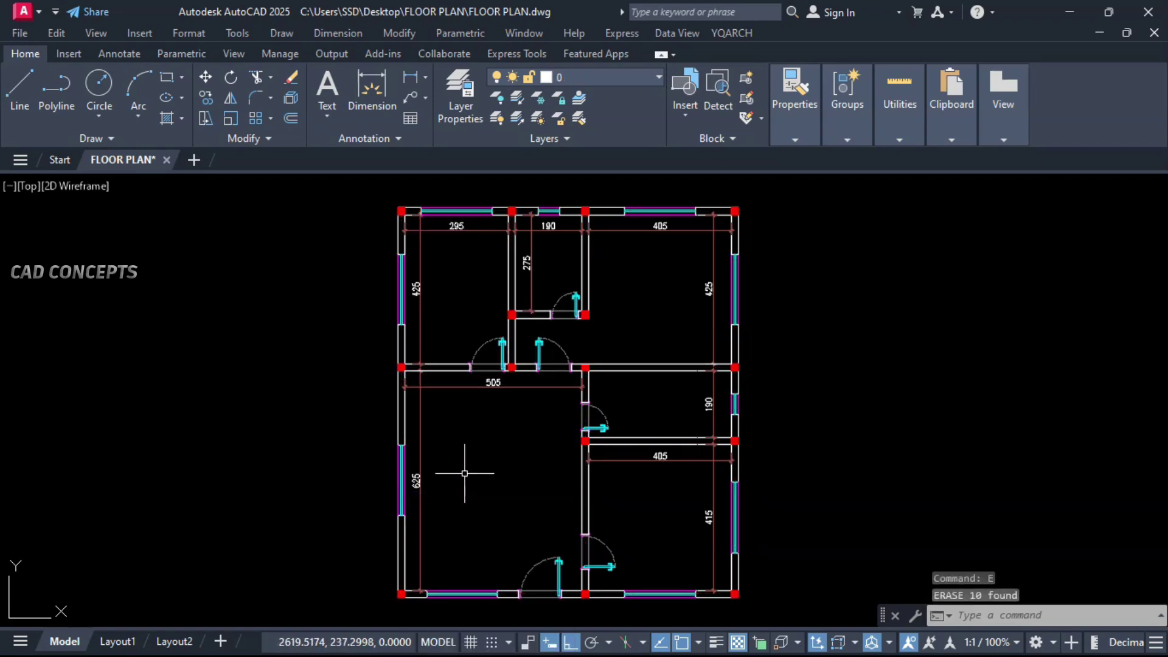
# Solid-fill all walls and columns with WWF across the whole plan.
pyautogui.write('WWF')
pyautogui.press('Return')
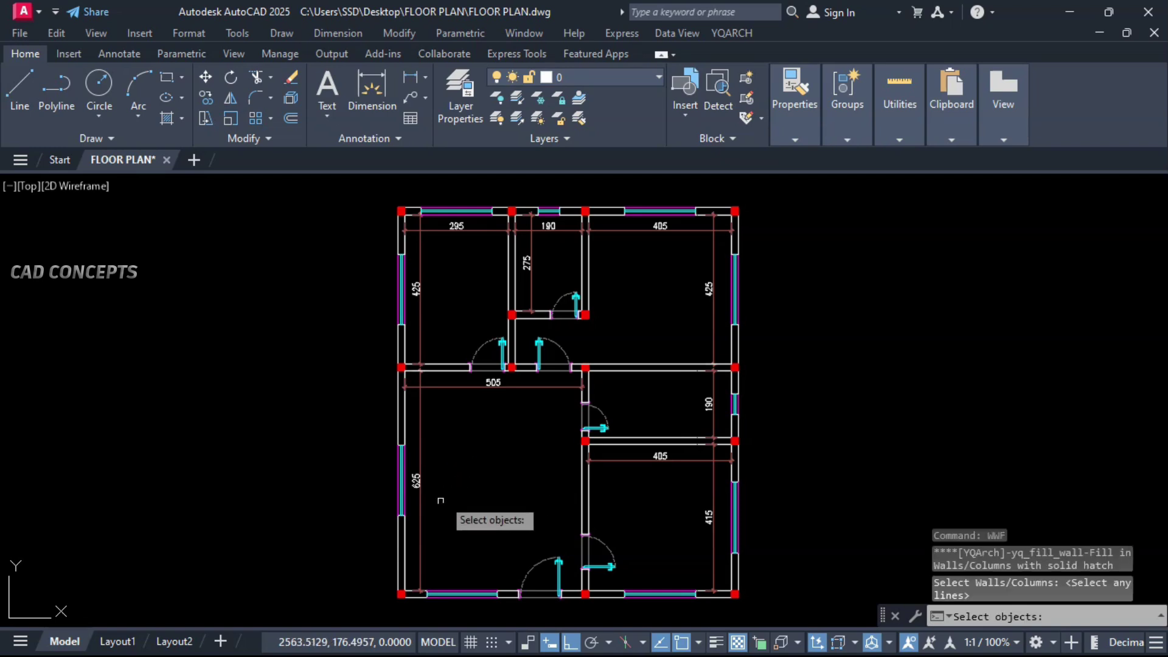
pyautogui.click(382, 615)
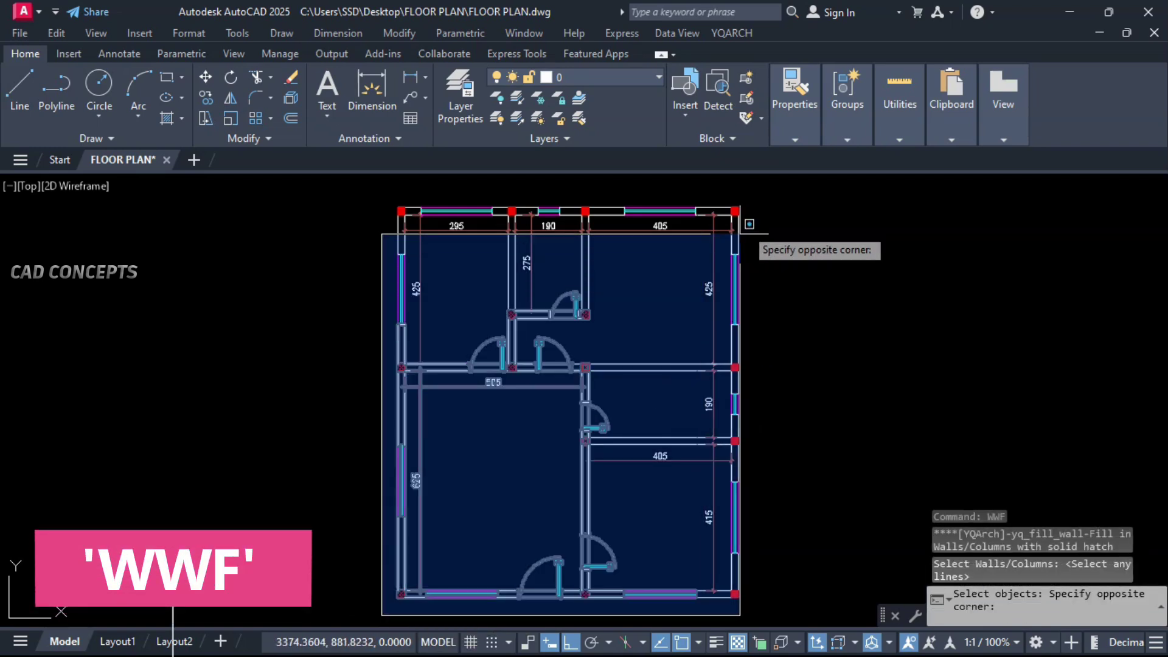
pyautogui.click(758, 192)
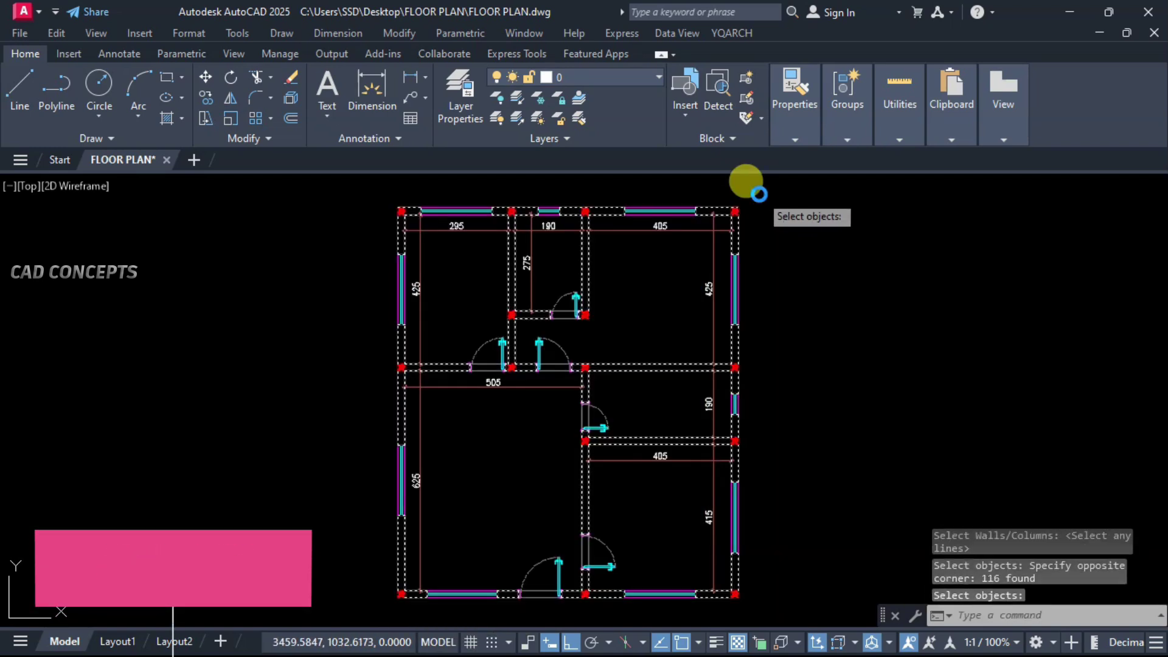
pyautogui.press('Return')
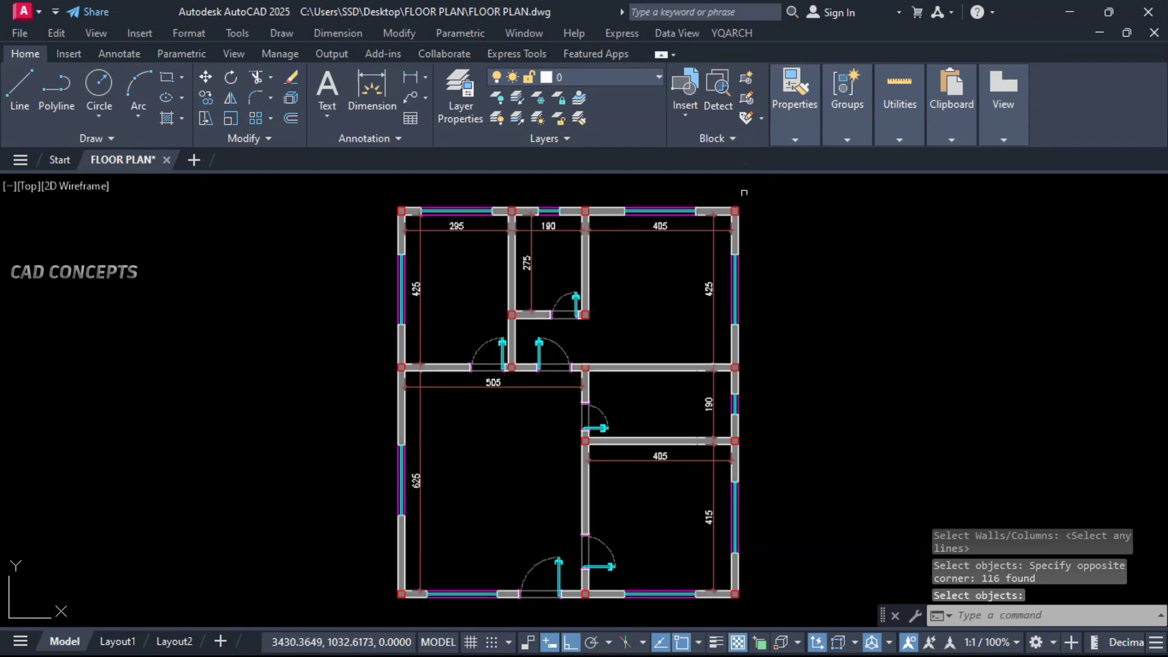
# Select all similar column blocks and set their colour to red.
pyautogui.click(727, 191)
pyautogui.click(761, 231)
pyautogui.rightClick(762, 232)
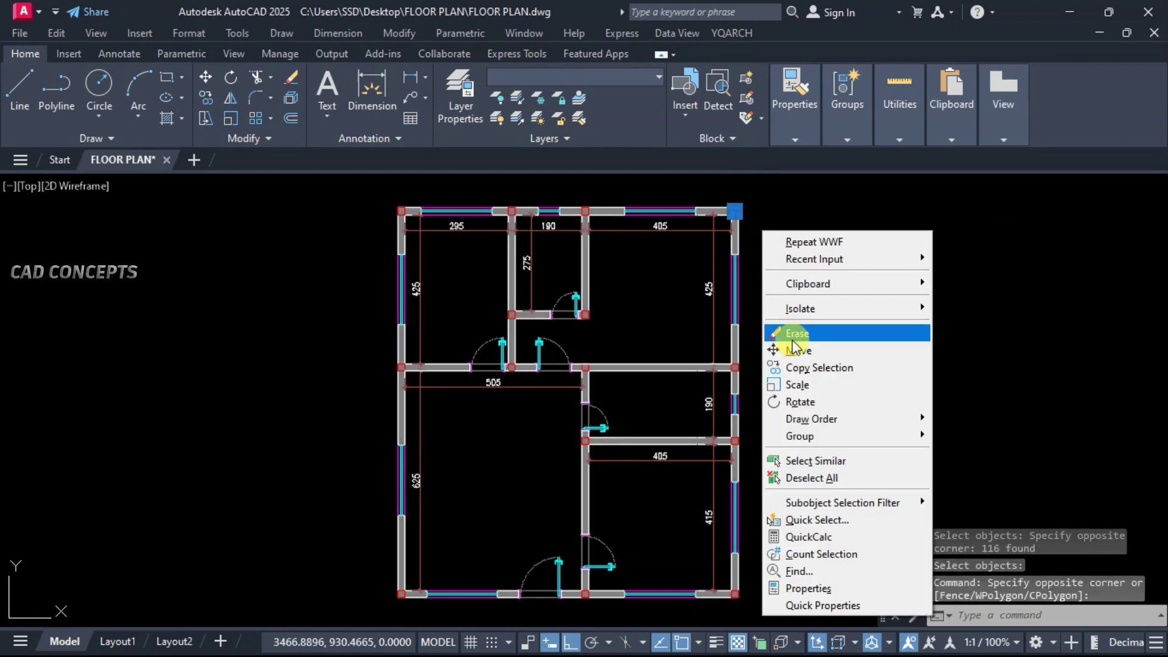
pyautogui.click(804, 461)
pyautogui.moveTo(780, 133)
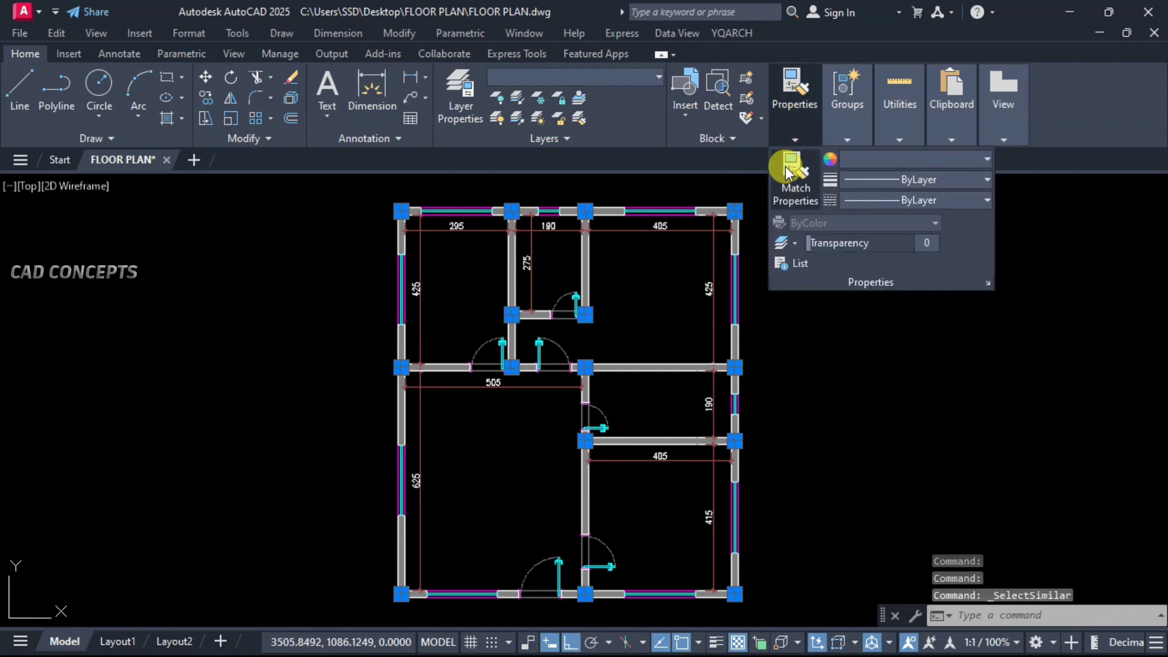
pyautogui.click(863, 160)
pyautogui.click(857, 322)
pyautogui.press('Escape')
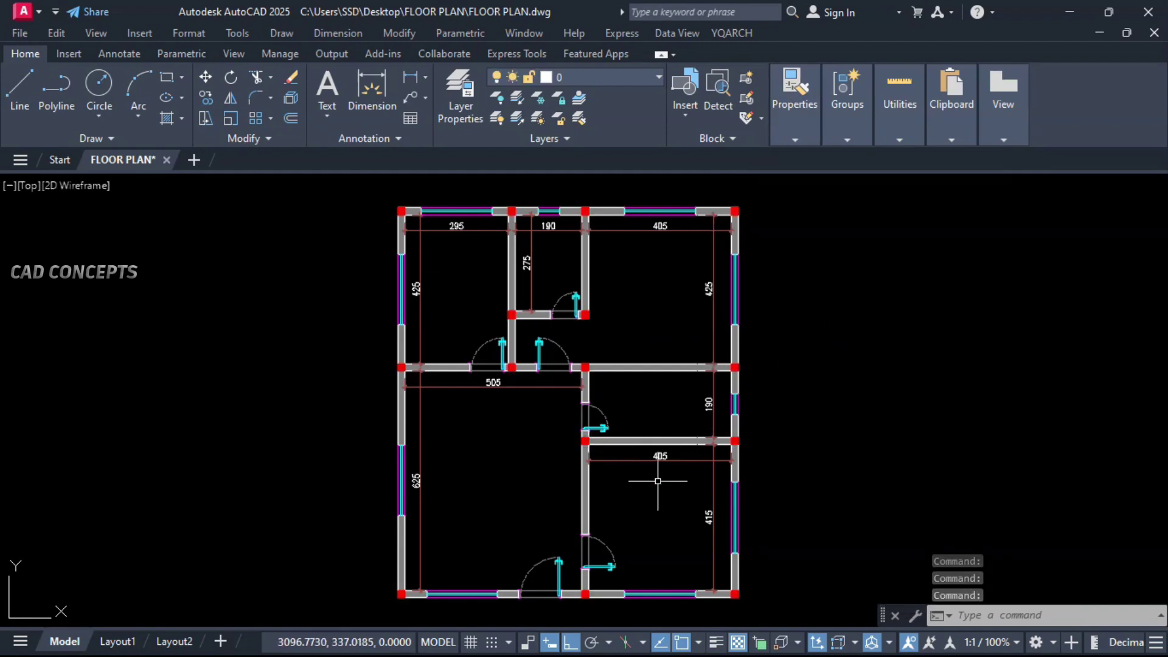
# Zoom in on the large left room and the lower-left part of the plan.
pyautogui.click(473, 450)
pyautogui.press('Delete')
pyautogui.press('Escape')
pyautogui.scroll(2, 459, 443)
pyautogui.moveTo(542, 451); pyautogui.dragTo(573, 368, button='middle')
pyautogui.write('z')
pyautogui.press('Return')
pyautogui.write('w')
pyautogui.press('Return')
pyautogui.click(353, 605)
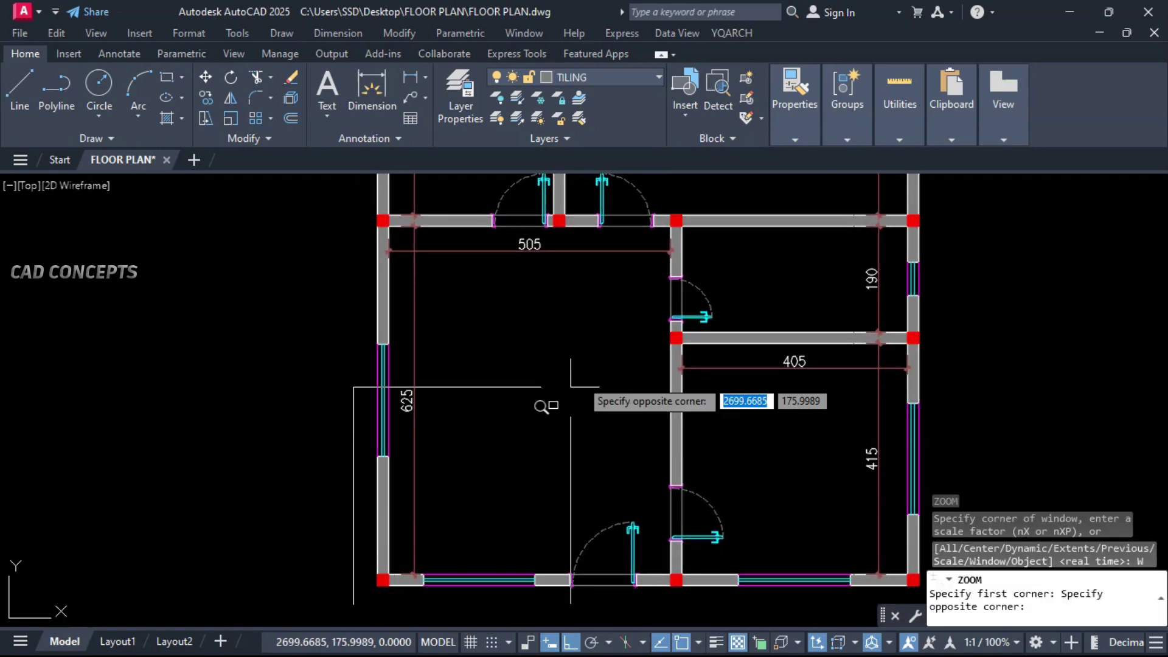
pyautogui.click(729, 190)
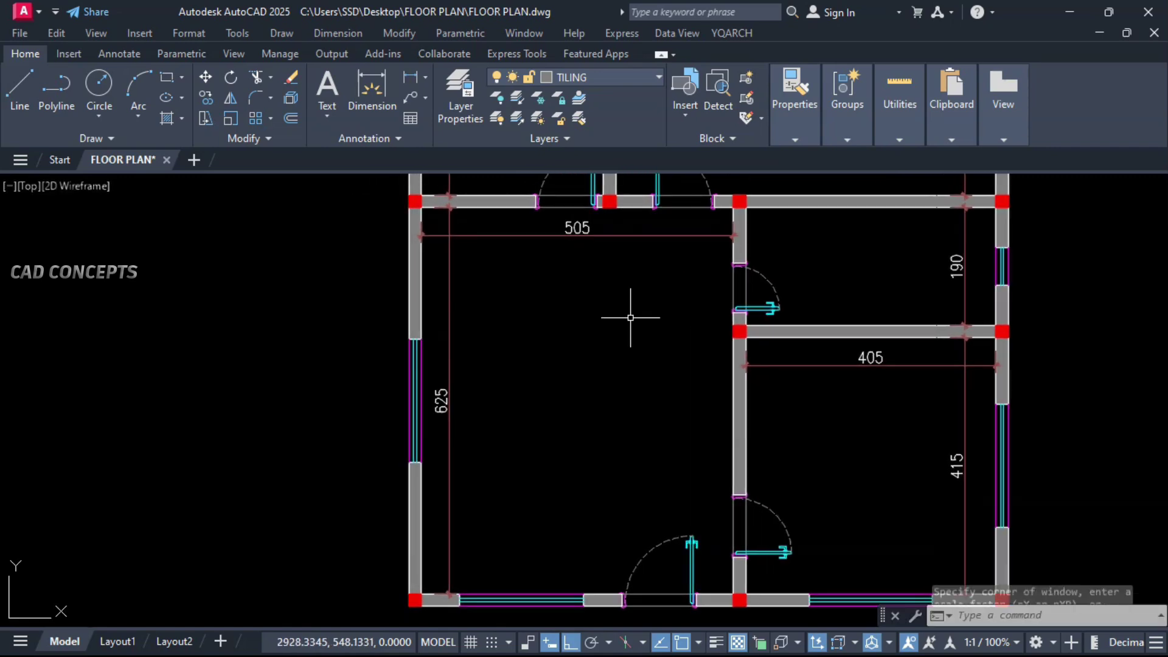
# Furnish the 505-wide room with JJ's Living Room layout by picking its corners.
pyautogui.write('jj')
pyautogui.press('Return')
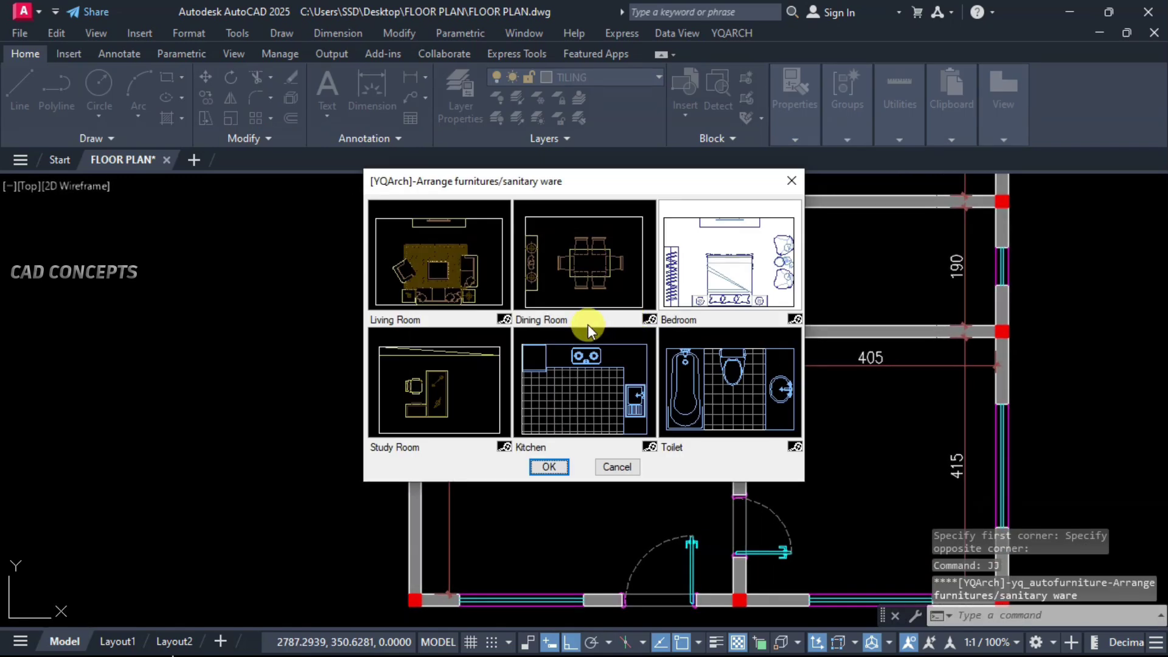
pyautogui.click(453, 273)
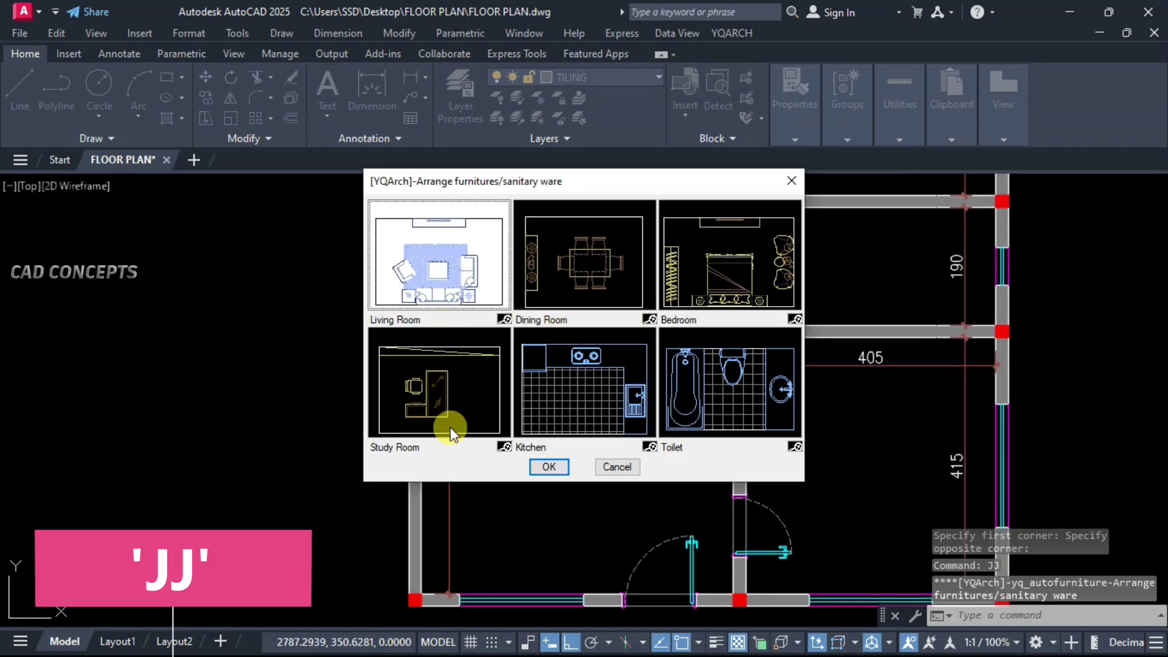
pyautogui.click(538, 470)
pyautogui.click(419, 594)
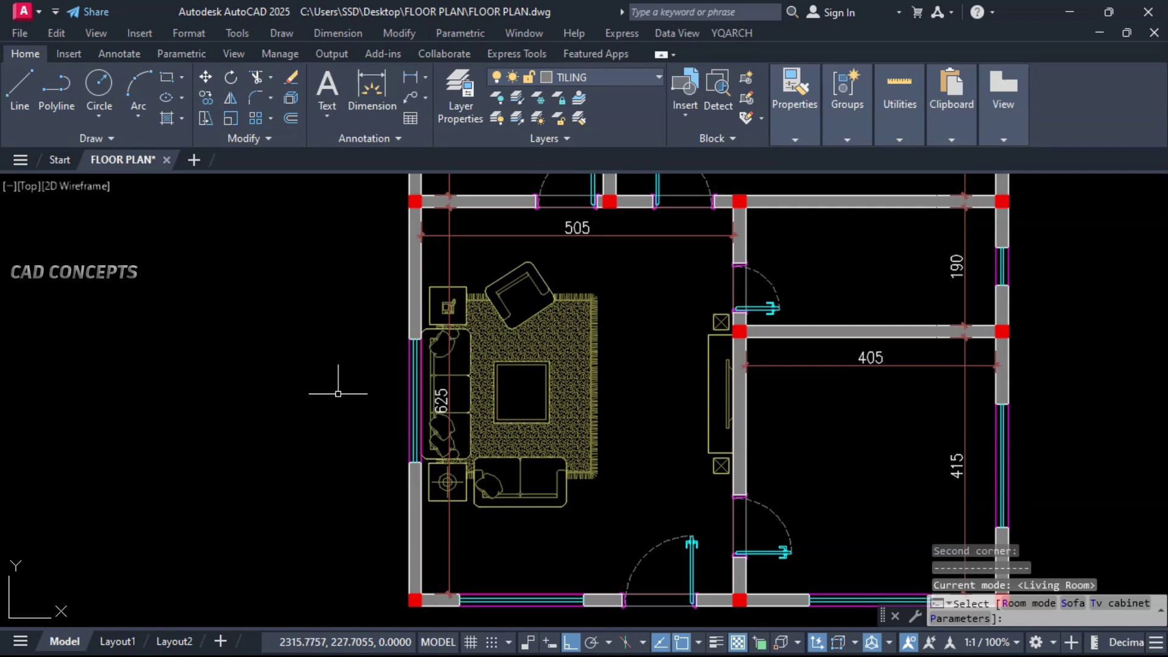
pyautogui.click(316, 402)
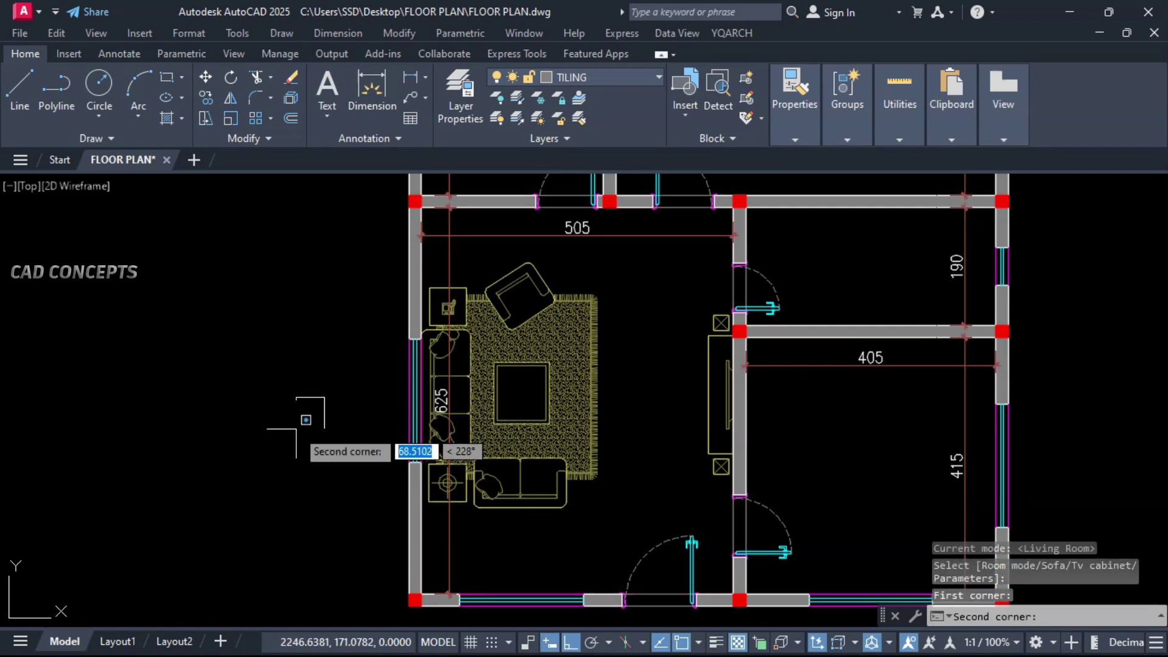
pyautogui.press('Escape')
pyautogui.moveTo(609, 438); pyautogui.dragTo(362, 376, button='middle')
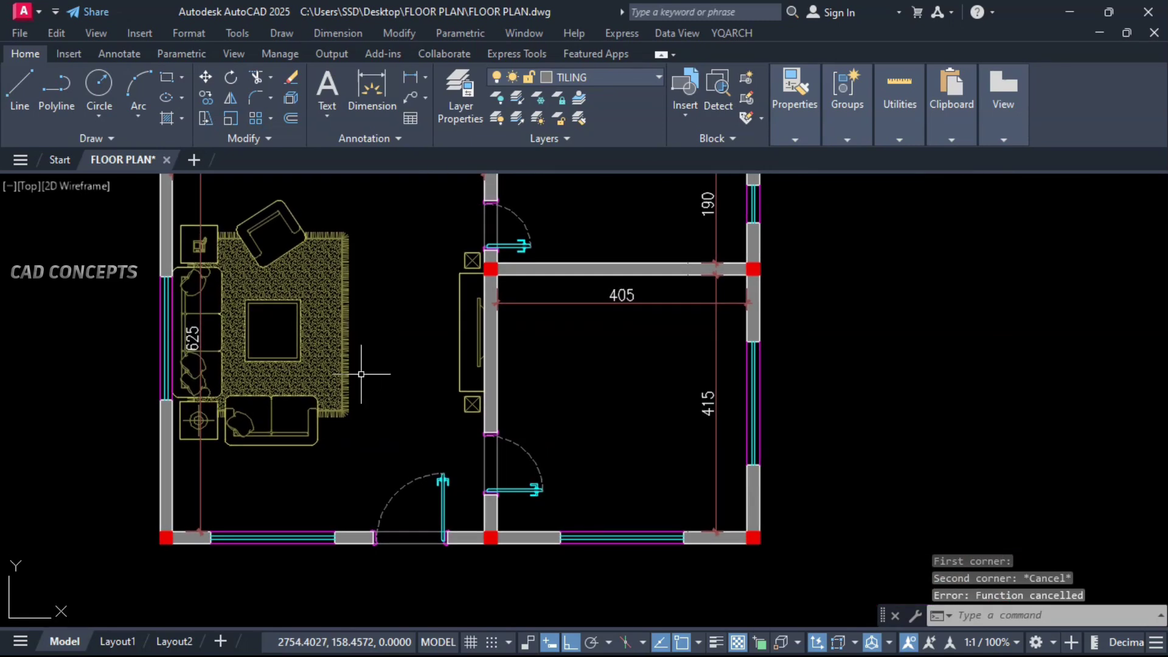
# Zoom in with a window around the 405-by-415 room.
pyautogui.write('z')
pyautogui.press('Return')
pyautogui.write('w')
# Apply the YQArch Bedroom layout (JJ) to the room between its two wall corners.
pyautogui.press('Return')
pyautogui.click(504, 246)
pyautogui.click(758, 587)
pyautogui.write('JJ')
pyautogui.press('Return')
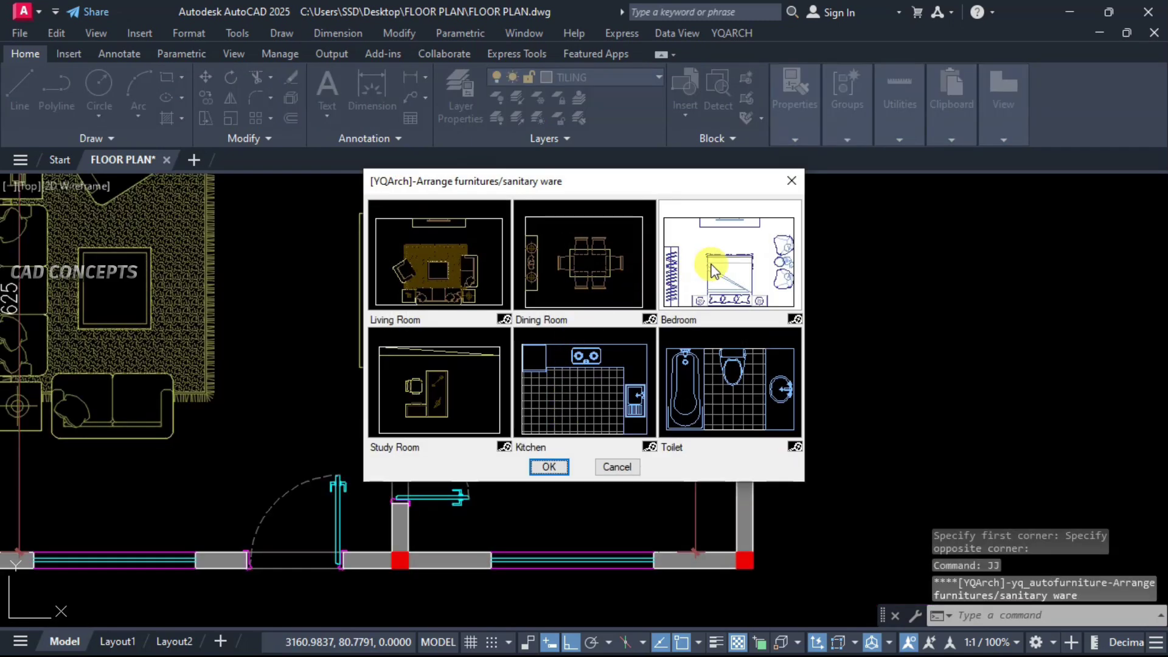
pyautogui.click(714, 269)
pyautogui.click(549, 467)
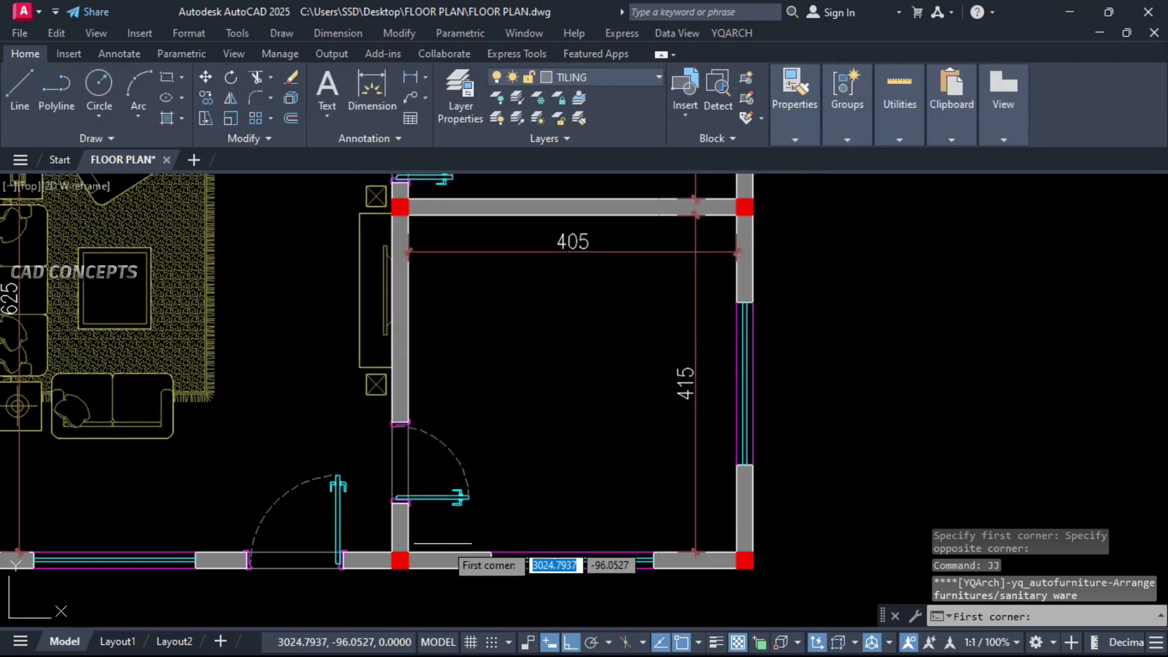
pyautogui.click(400, 559)
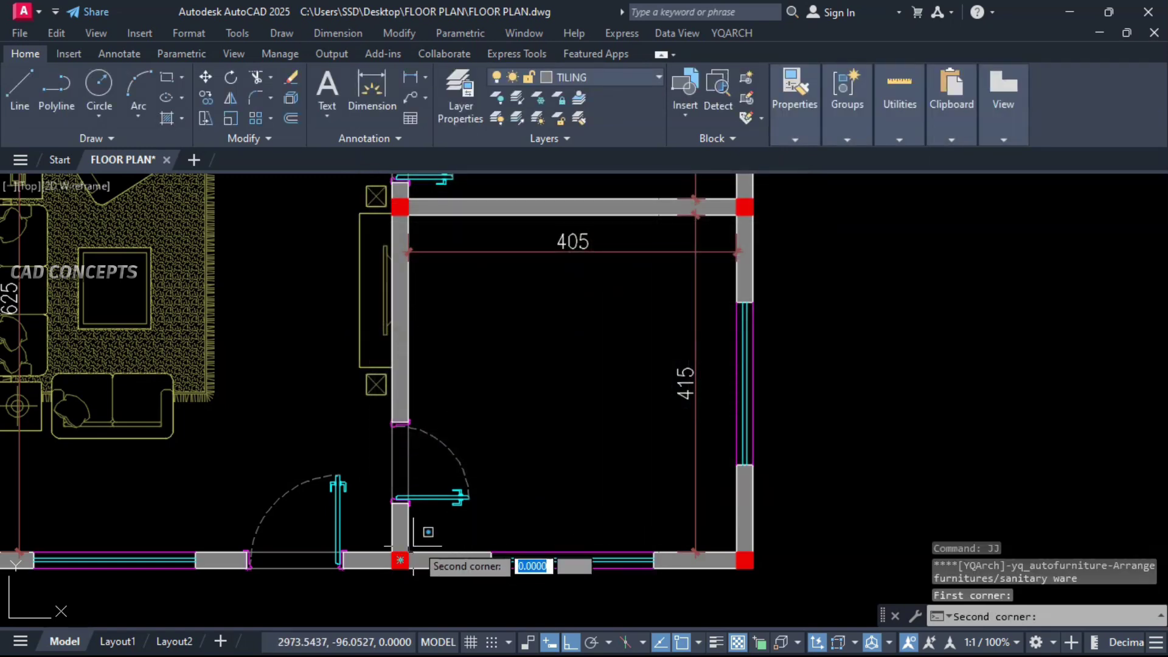
pyautogui.click(745, 207)
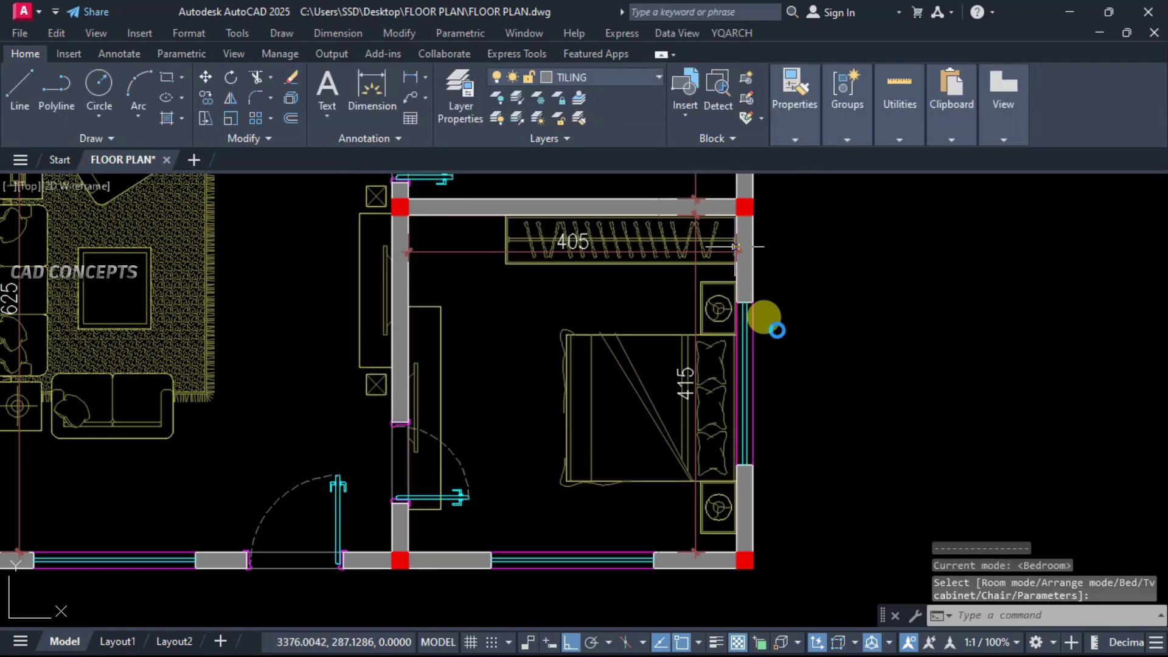
# Settle on an arrangement with detailed bed, bedside tables and wardrobe, without TV cabinet.
pyautogui.click(778, 332)
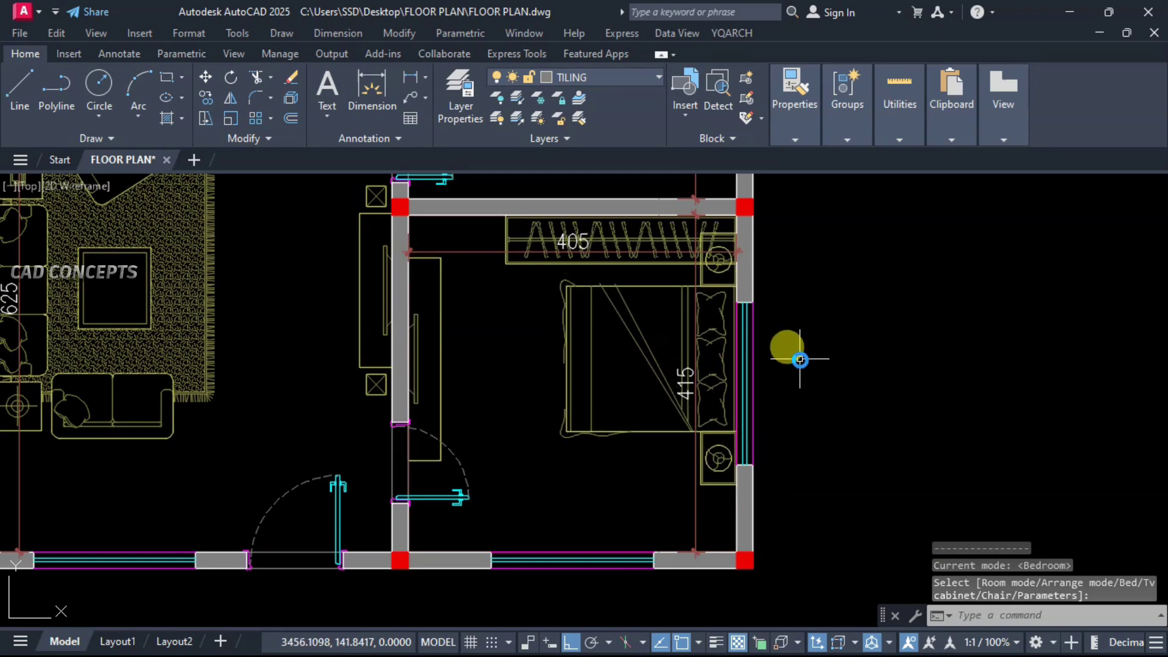
pyautogui.click(796, 360)
pyautogui.click(800, 370)
pyautogui.click(801, 379)
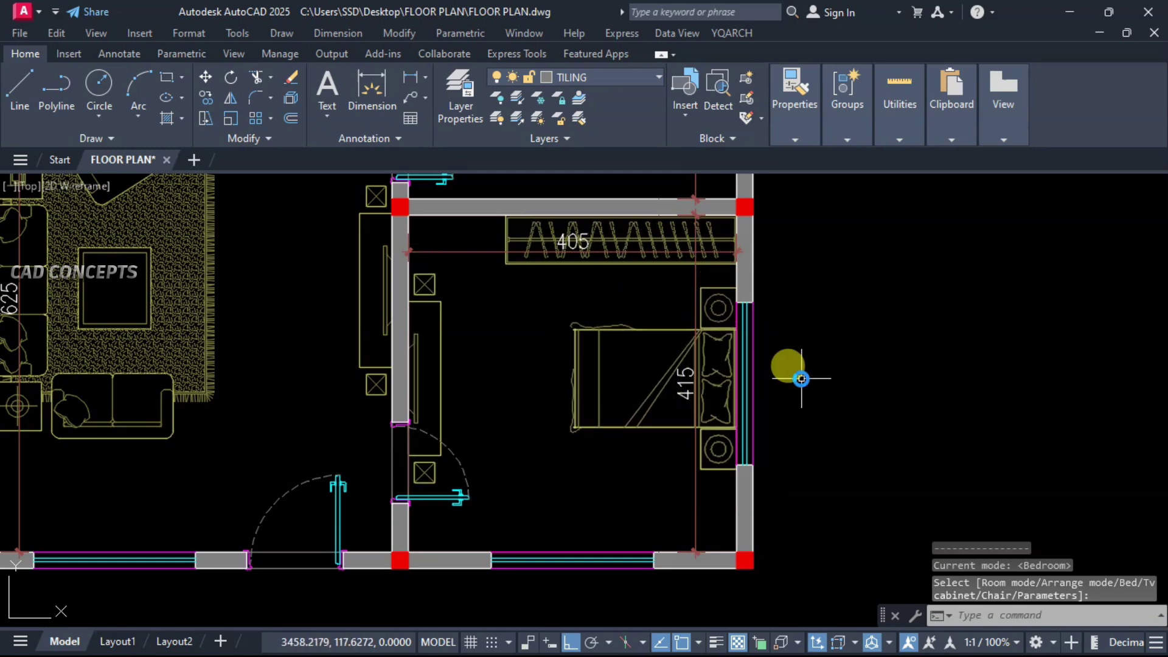
pyautogui.click(801, 378)
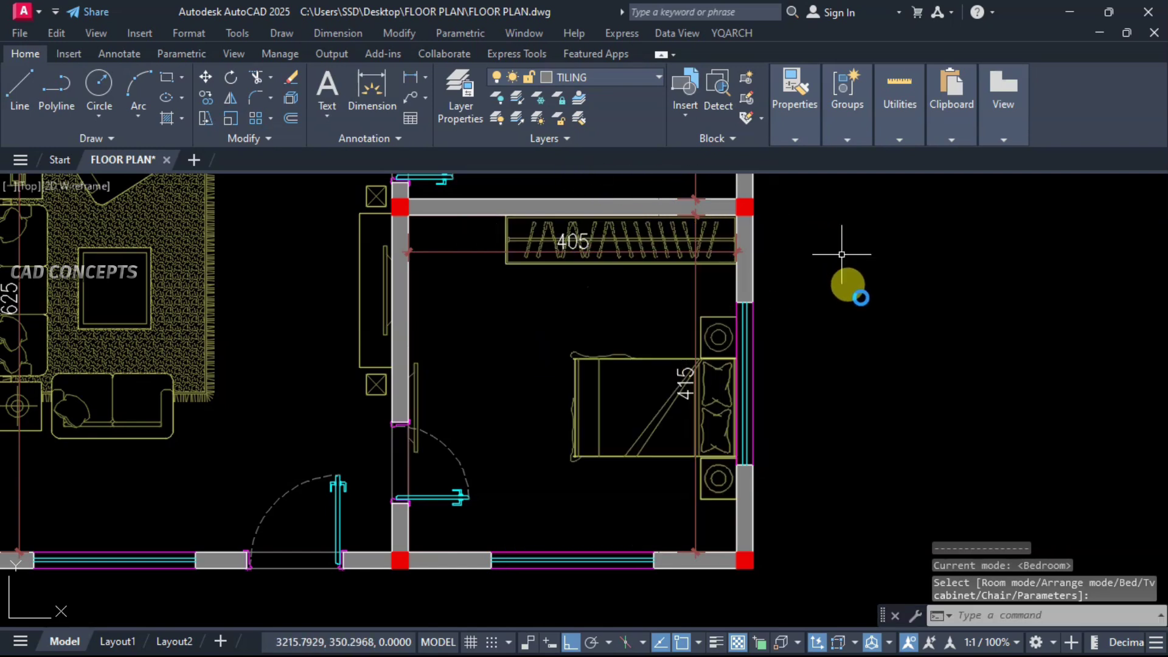
pyautogui.click(875, 367)
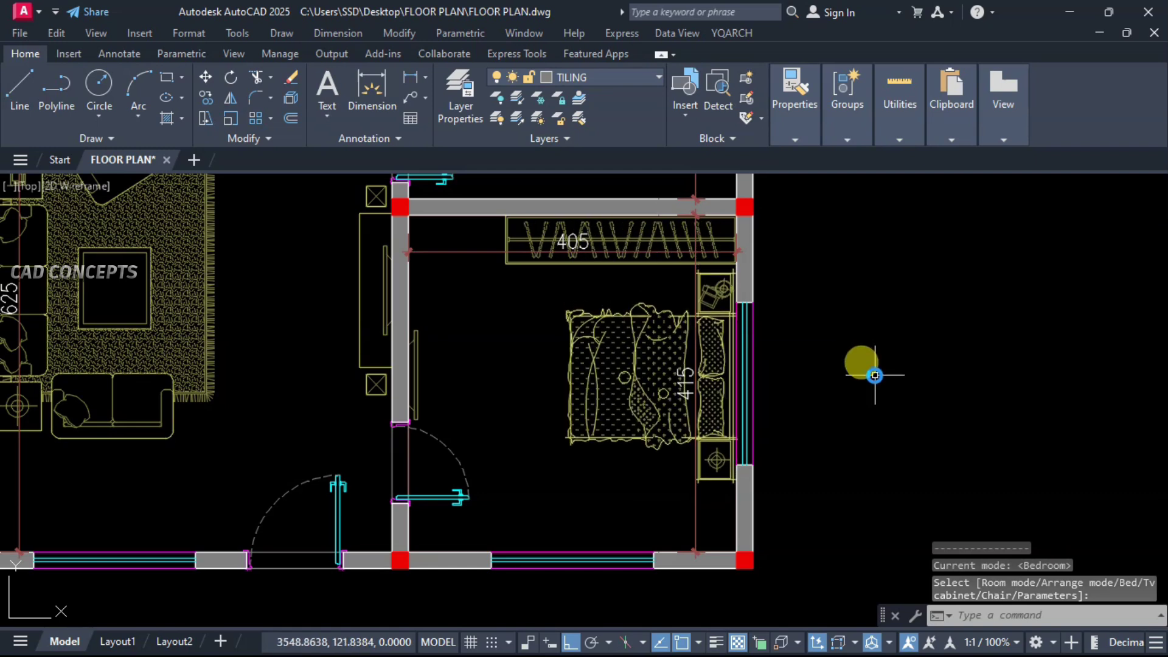
pyautogui.click(875, 375)
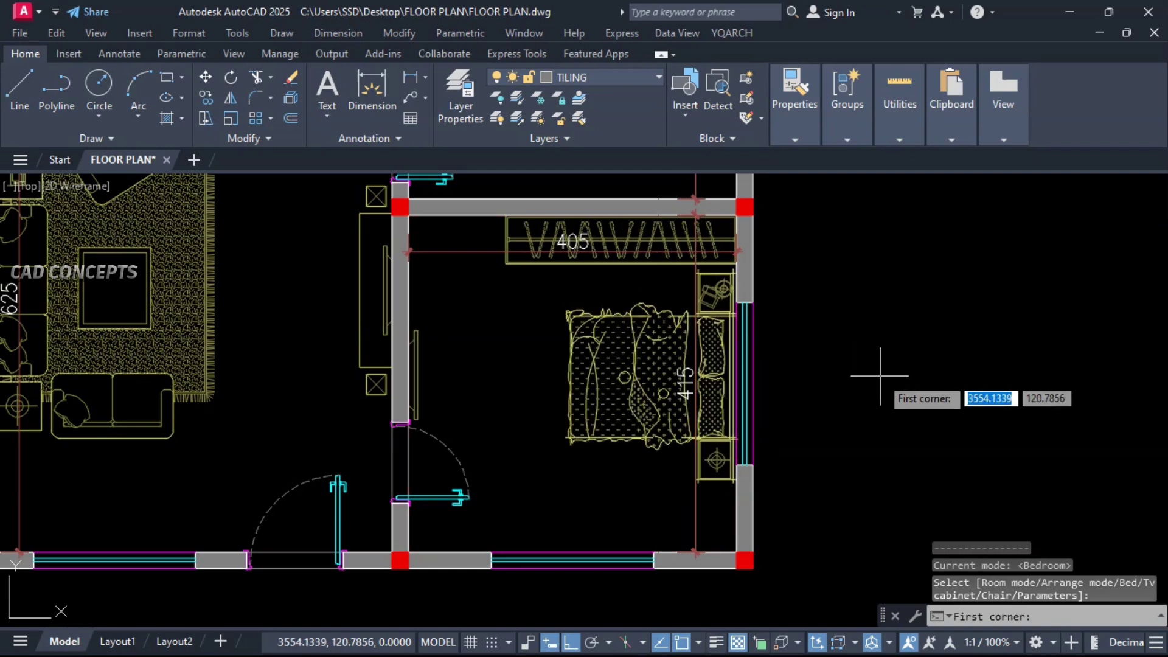
pyautogui.click(886, 378)
pyautogui.press('Escape')
pyautogui.moveTo(548, 256); pyautogui.dragTo(609, 486, button='middle')
pyautogui.moveTo(599, 237)
pyautogui.mouseDown(button='middle')
pyautogui.moveTo(652, 496)
pyautogui.moveTo(633, 531)
pyautogui.moveTo(589, 286)
pyautogui.moveTo(650, 520)
pyautogui.moveTo(629, 531)
pyautogui.mouseUp(button='middle')
# Furnish the upper-right room with the Bedroom layout, bed against the top wall.
pyautogui.press('Return')
pyautogui.doubleClick(715, 281)
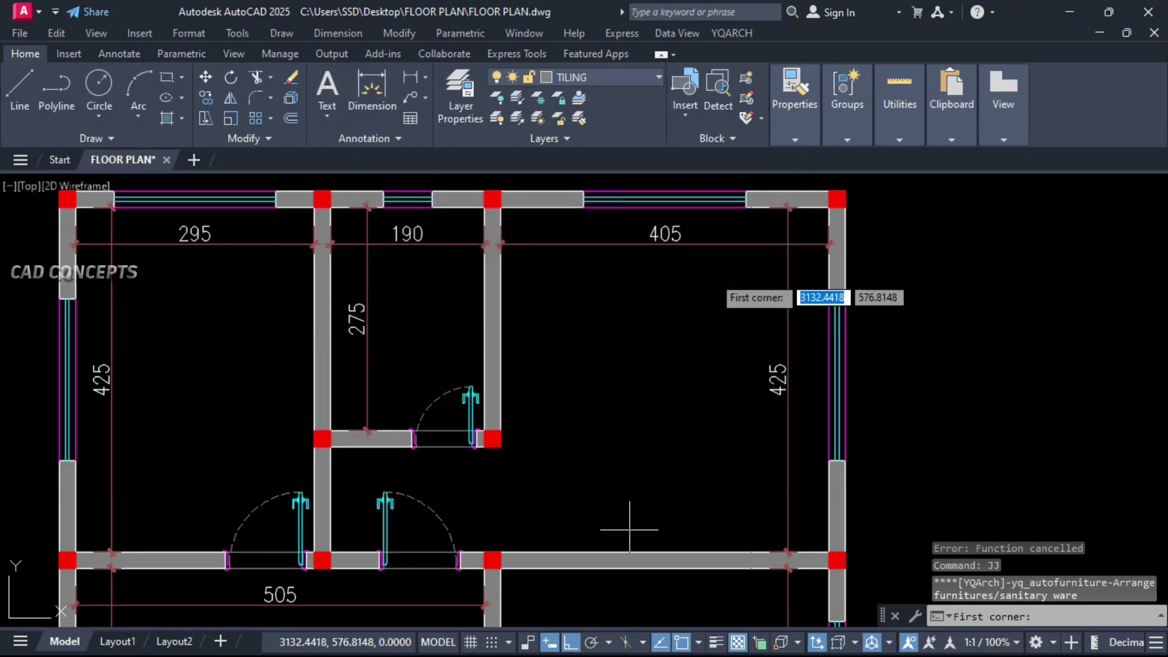
pyautogui.click(494, 200)
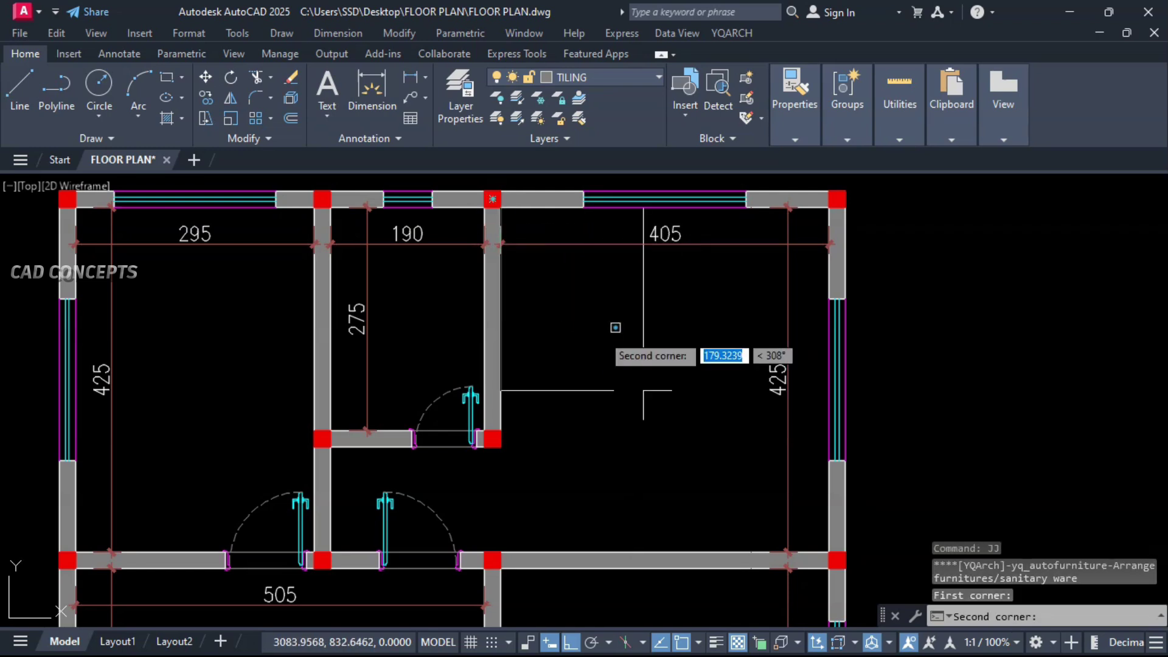
pyautogui.click(837, 560)
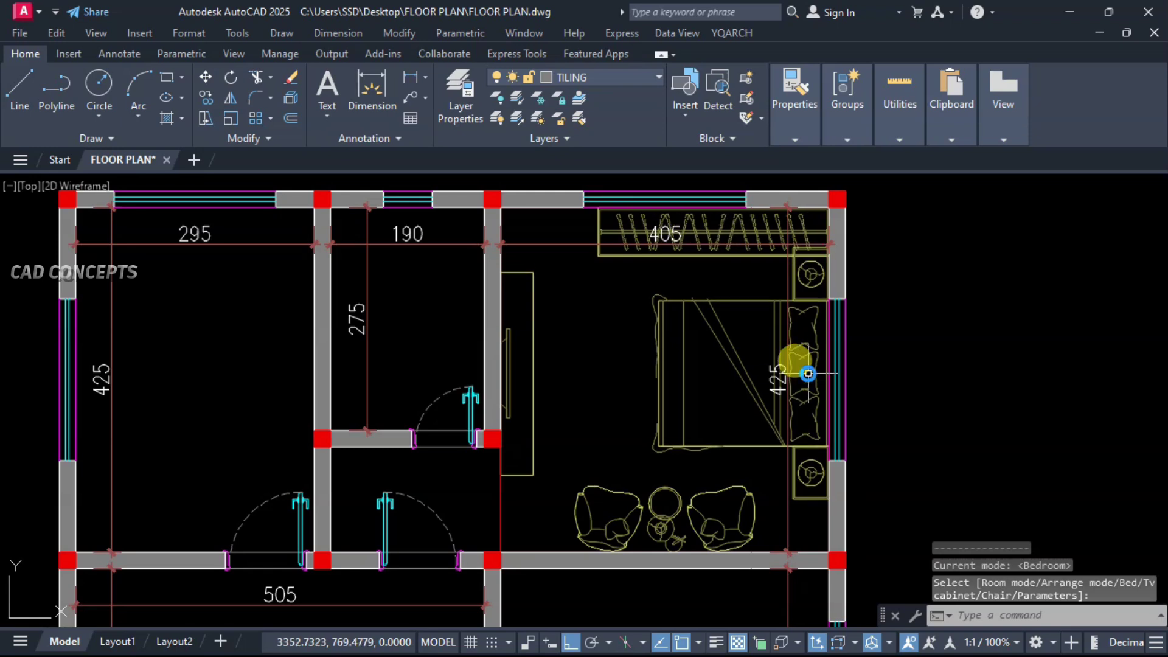
pyautogui.click(669, 202)
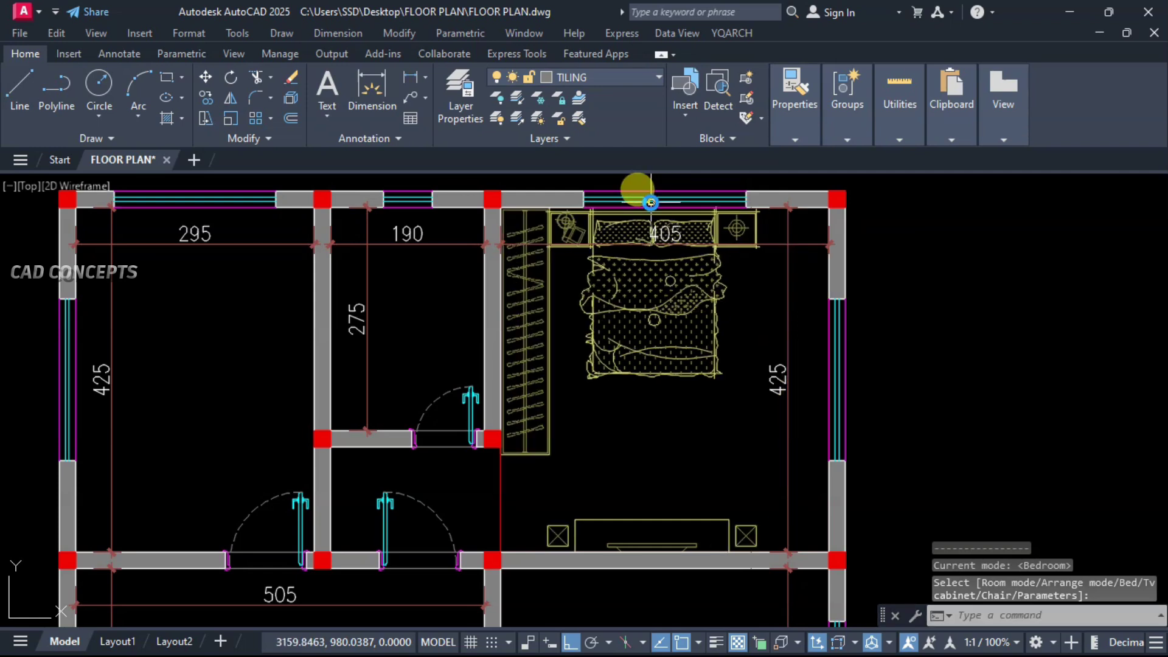
pyautogui.click(650, 202)
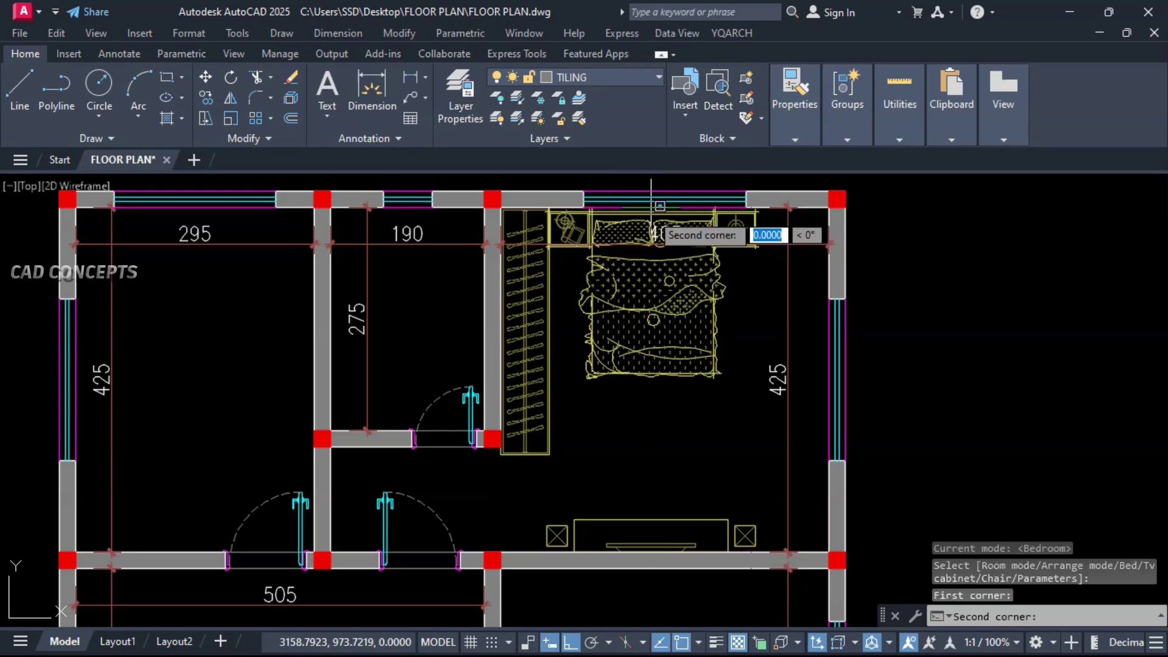
pyautogui.press('Escape')
# Move the bed set slightly to the right.
pyautogui.write('m')
pyautogui.press('Return')
pyautogui.click(639, 426)
pyautogui.press('Escape')
pyautogui.click(664, 460)
pyautogui.click(627, 344)
pyautogui.write('m')
pyautogui.press('Return')
pyautogui.click(665, 437)
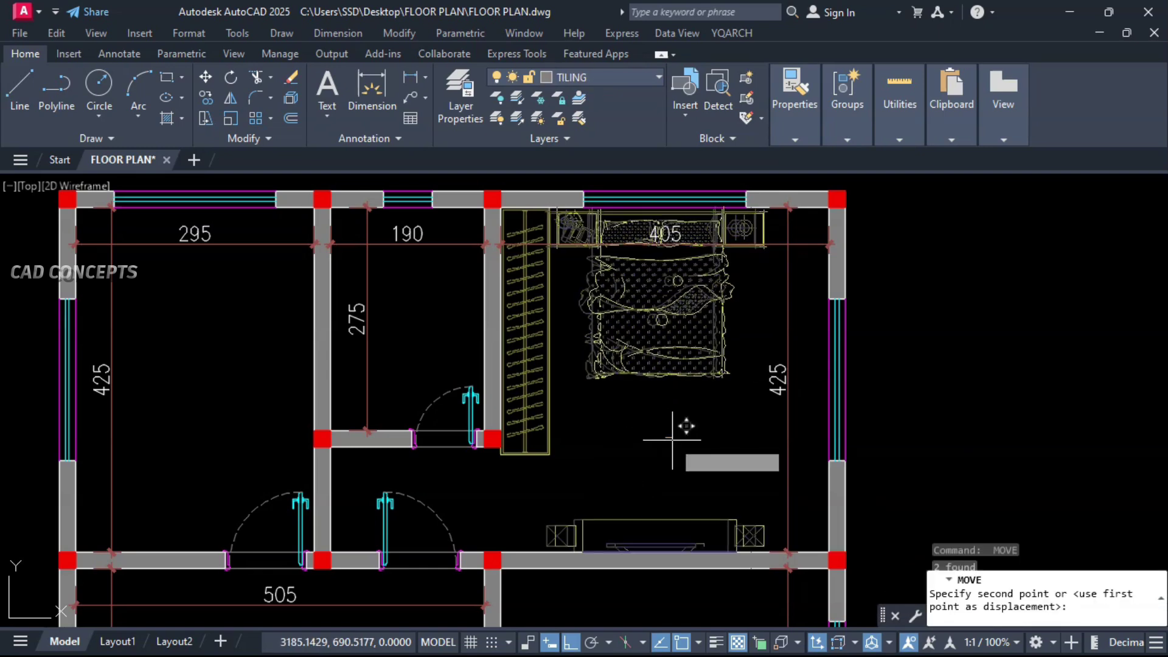
pyautogui.click(683, 424)
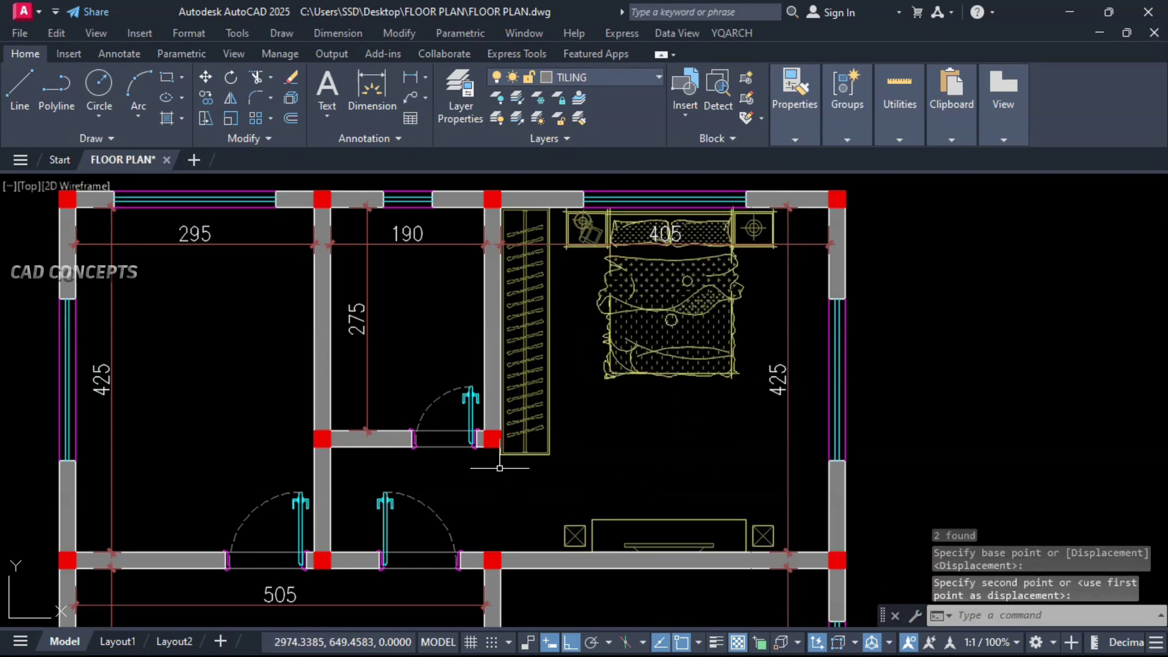
# Replace the old wardrobe with a new 60-thick YG wardrobe along the left wall.
pyautogui.click(512, 449)
pyautogui.write('e')
pyautogui.press('Return')
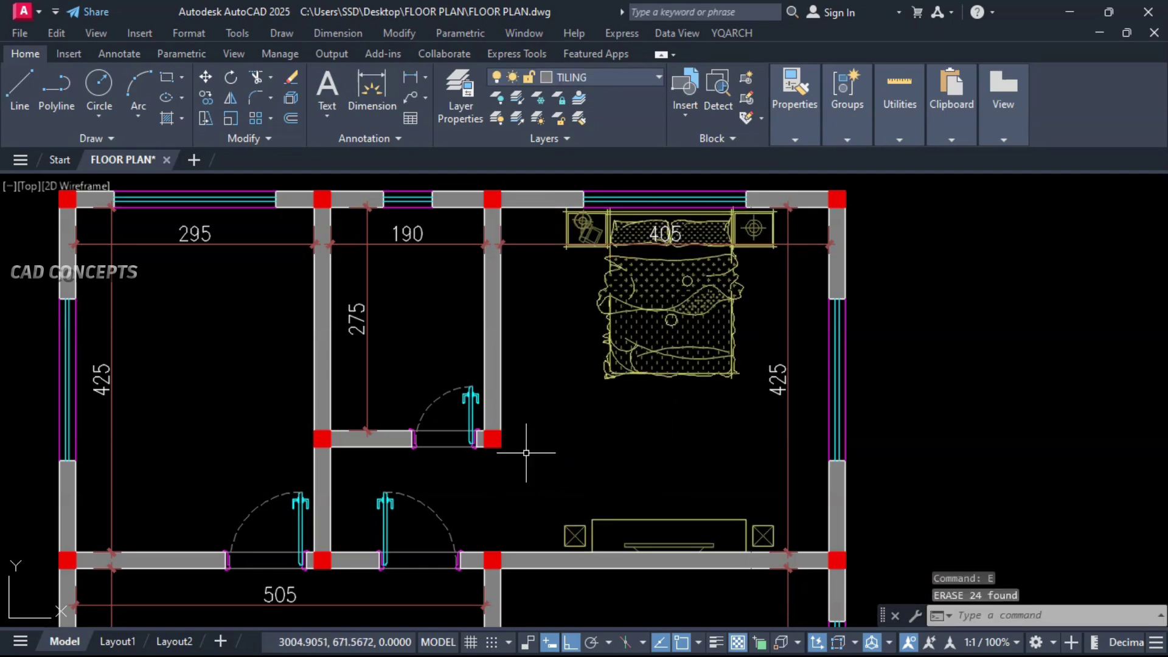
pyautogui.write('yg')
pyautogui.press('Return')
pyautogui.click(492, 439)
pyautogui.click(502, 209)
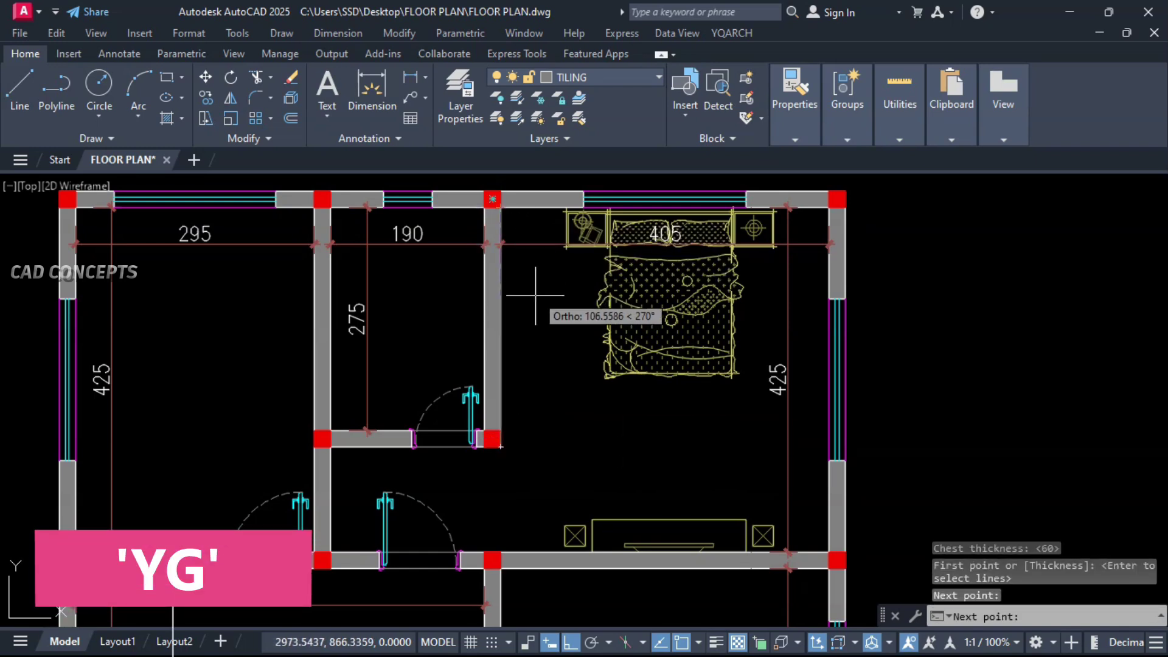
pyautogui.click(547, 339)
pyautogui.click(594, 417)
pyautogui.press('Escape')
pyautogui.moveTo(575, 458); pyautogui.dragTo(736, 477, button='middle')
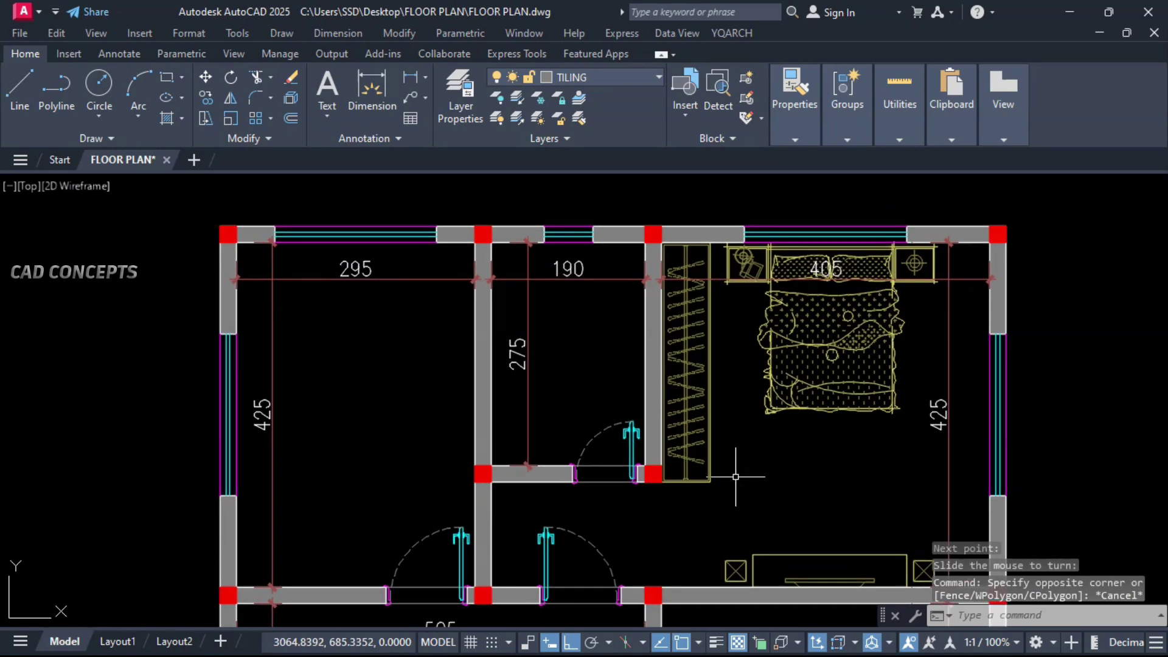
# Fill the small top room with a tiled Toilet layout: toilet, sink and bathtub.
pyautogui.write('JJ')
pyautogui.press('Return')
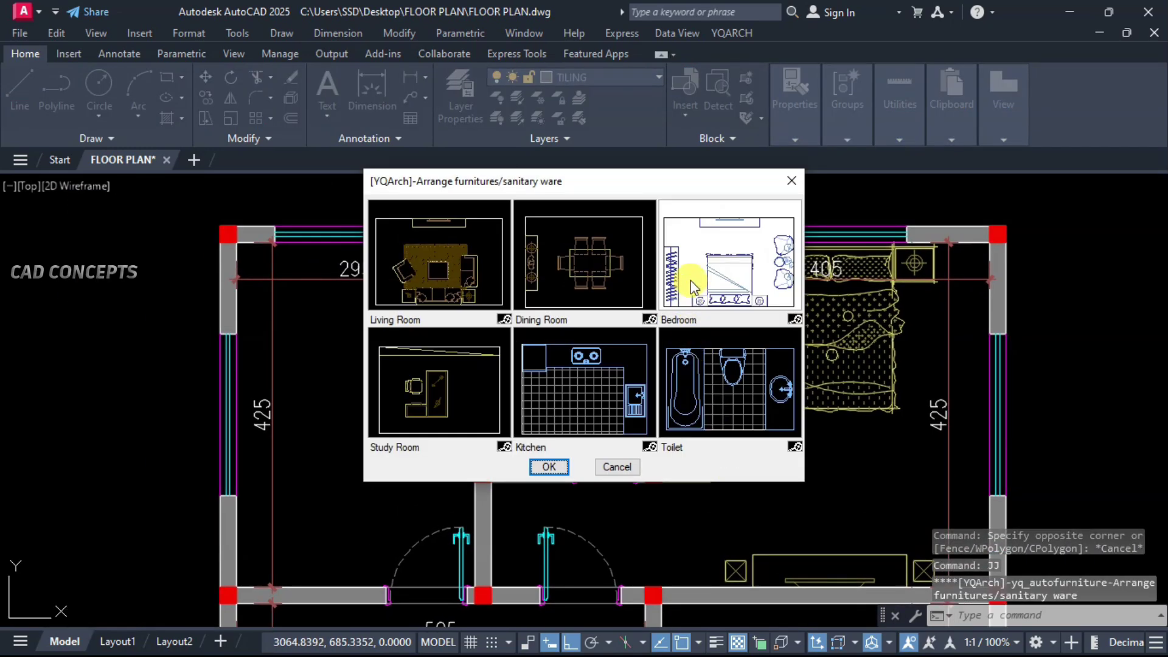
pyautogui.click(692, 363)
pyautogui.click(552, 467)
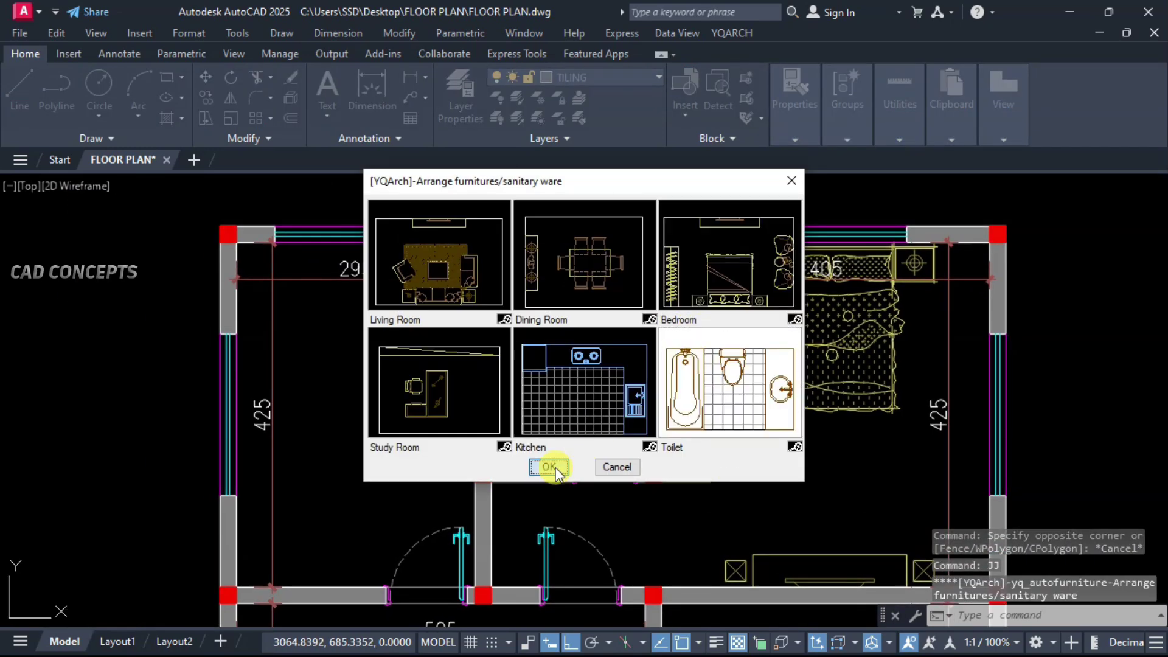
pyautogui.click(483, 474)
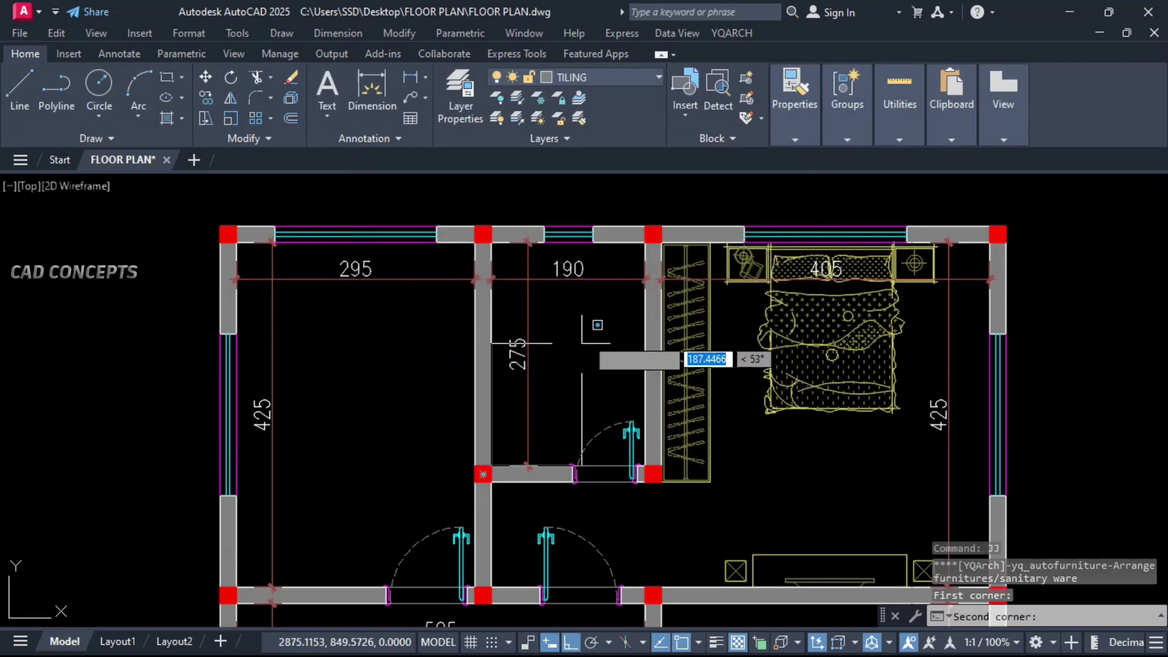
pyautogui.click(645, 237)
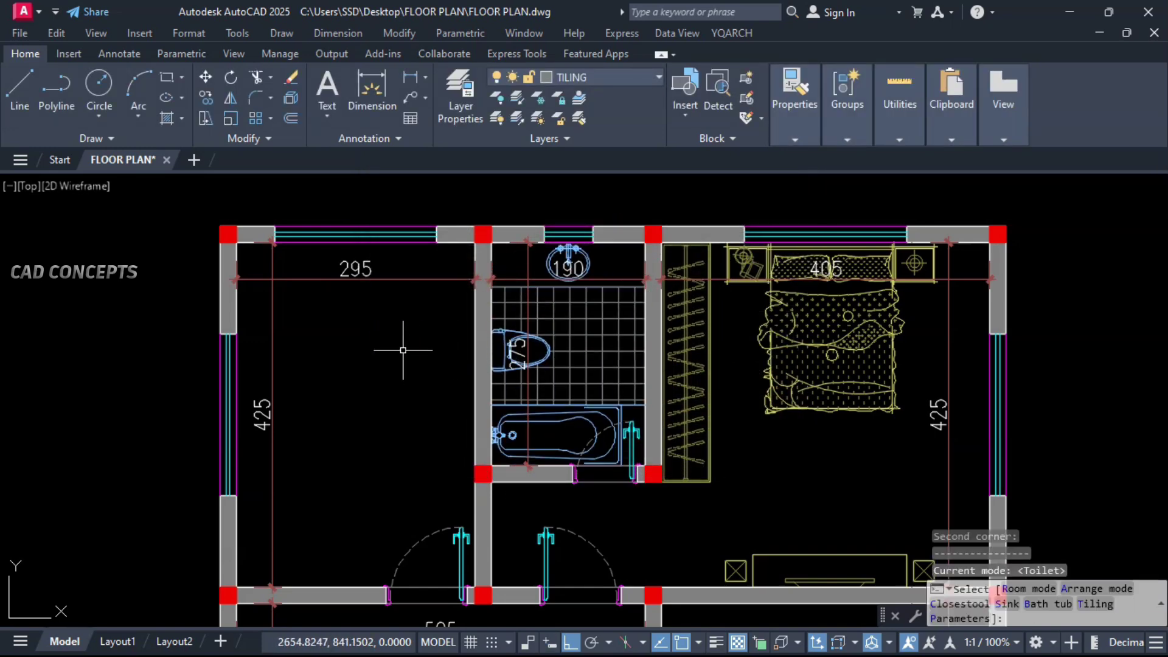
pyautogui.press('Return')
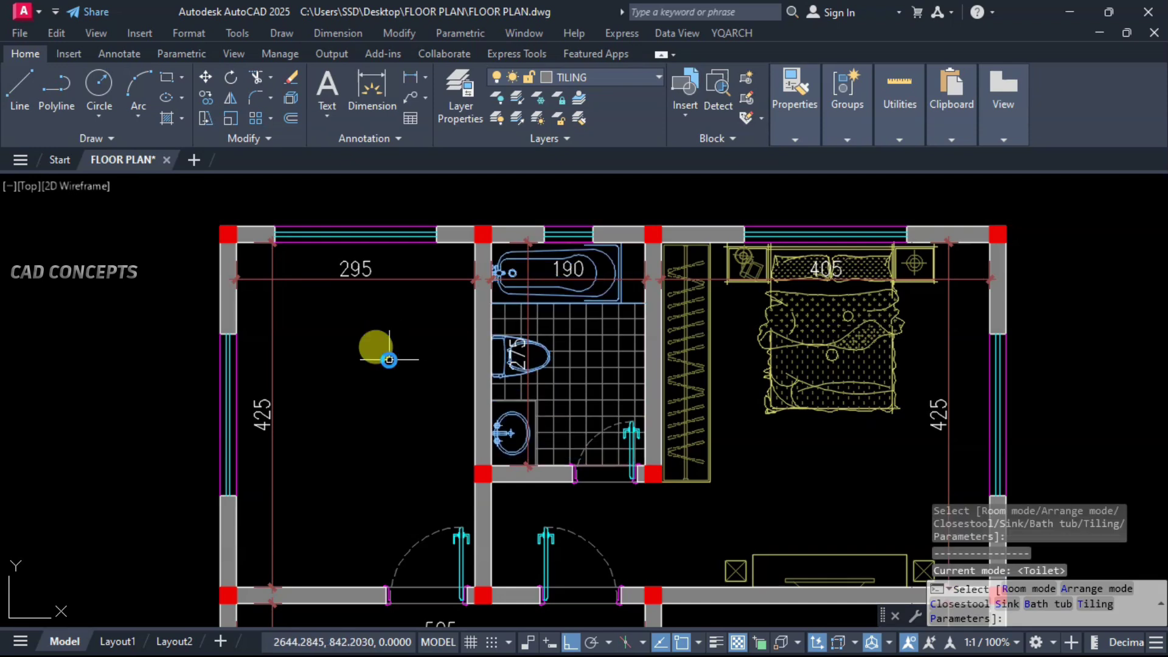
pyautogui.press('Return')
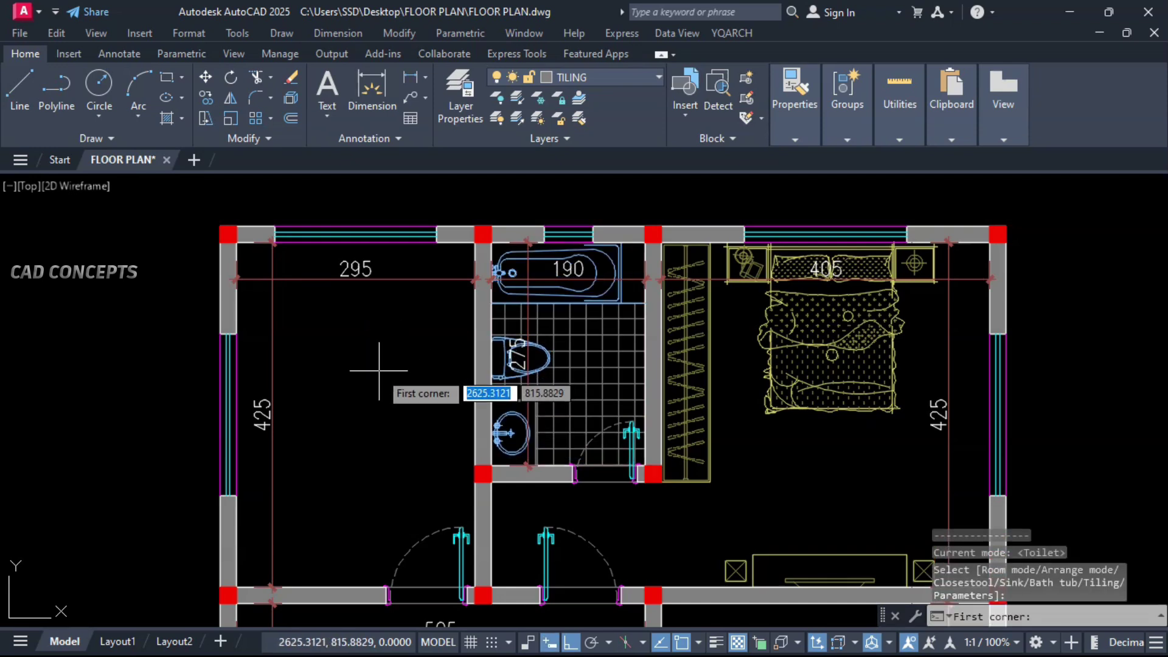
pyautogui.press('Escape')
# Apply the same Toilet layout to the 190-high bathroom, switching its fixture arrangement.
pyautogui.moveTo(589, 519); pyautogui.dragTo(412, 331, button='middle')
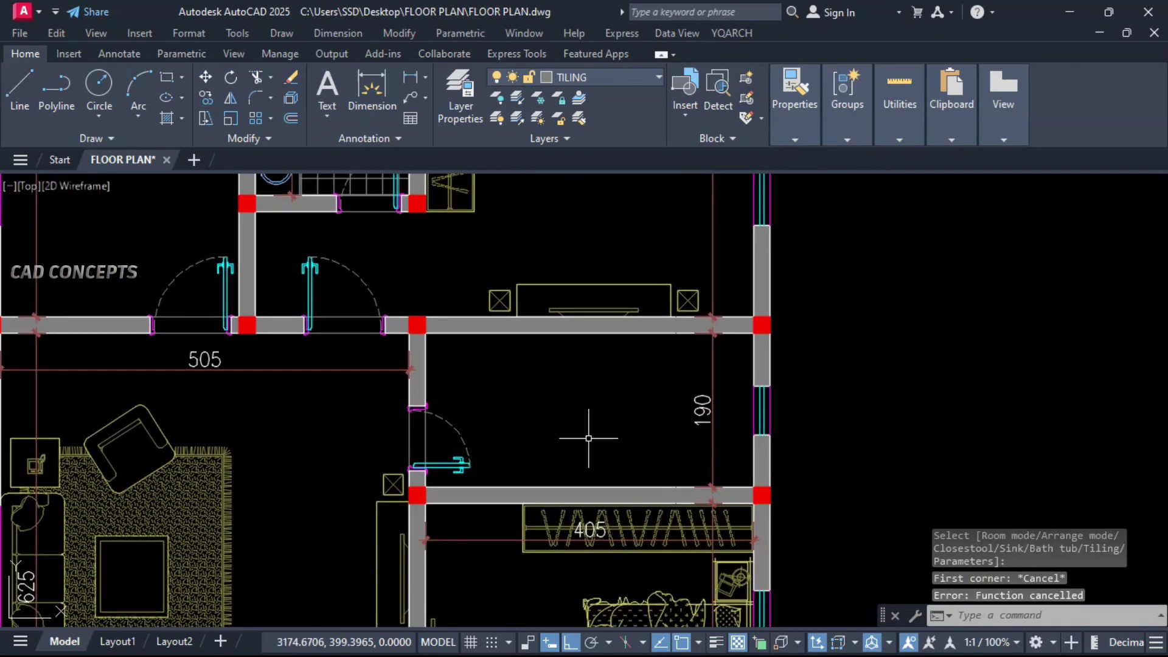
pyautogui.write('JJ')
pyautogui.press('Return')
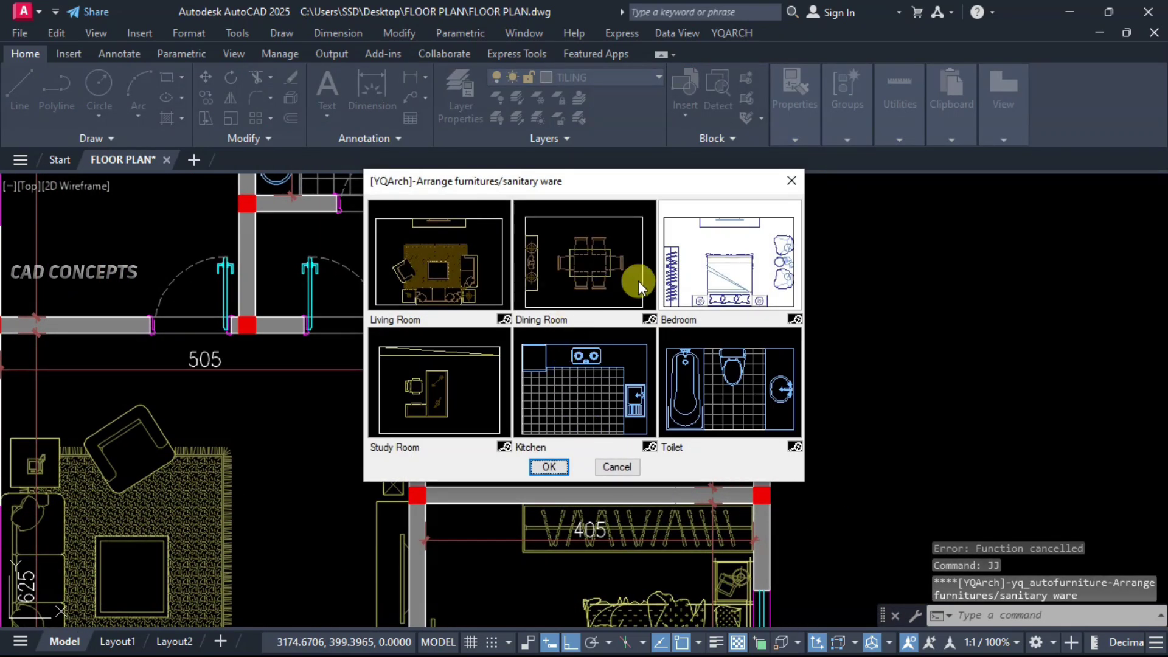
pyautogui.click(680, 438)
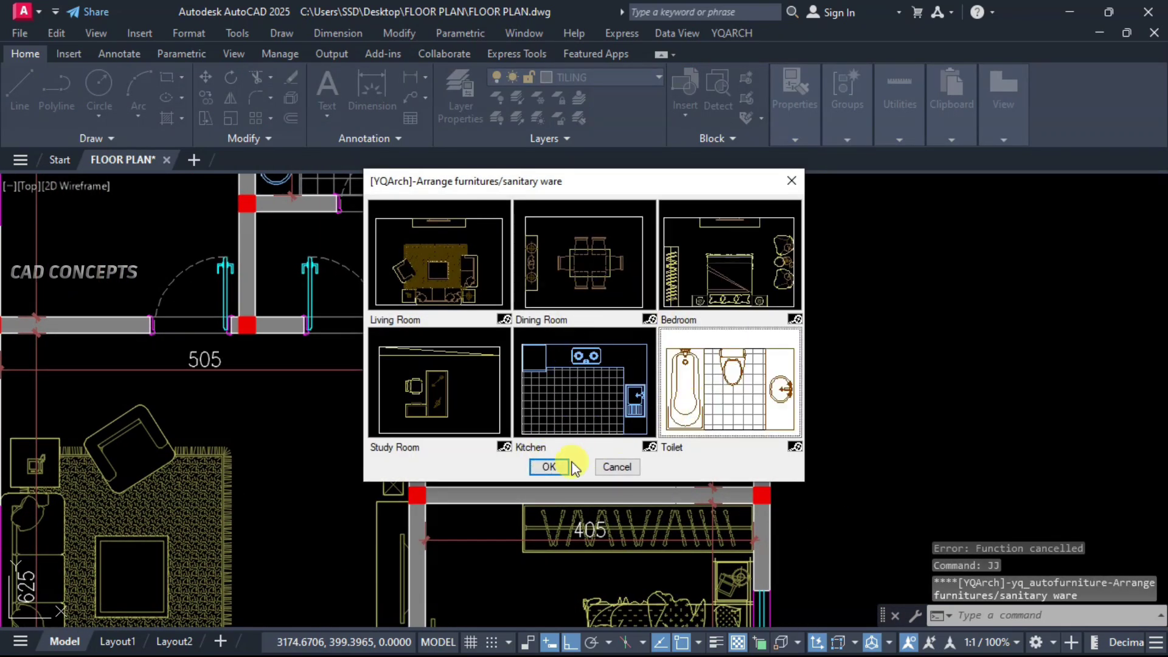
pyautogui.click(548, 467)
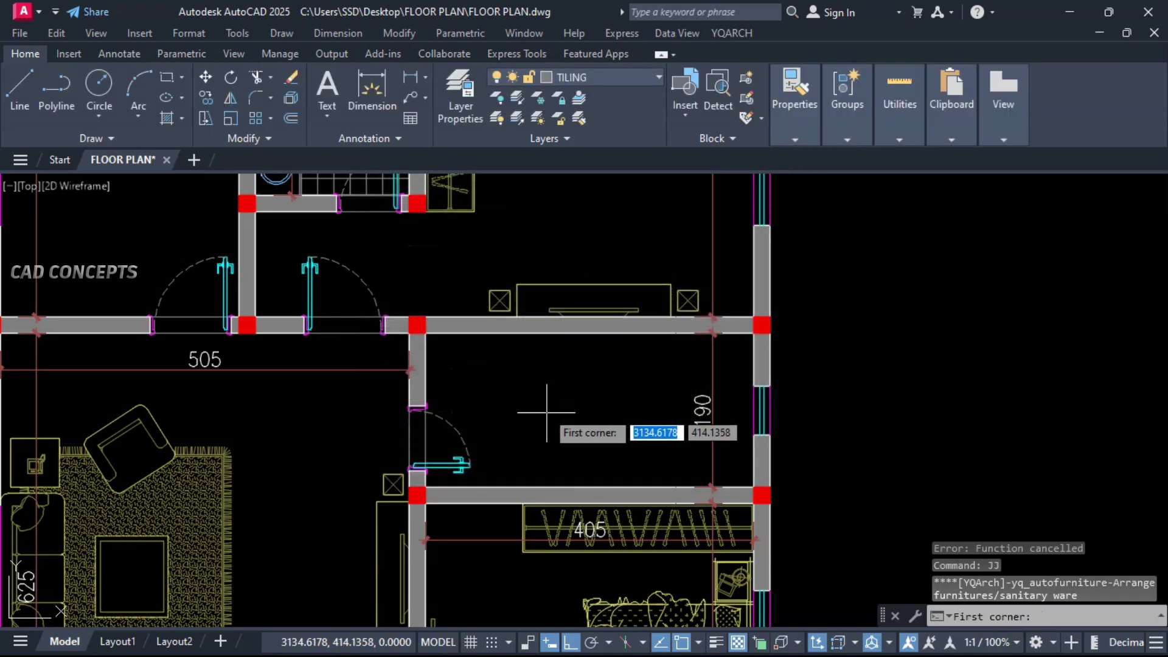
pyautogui.click(417, 324)
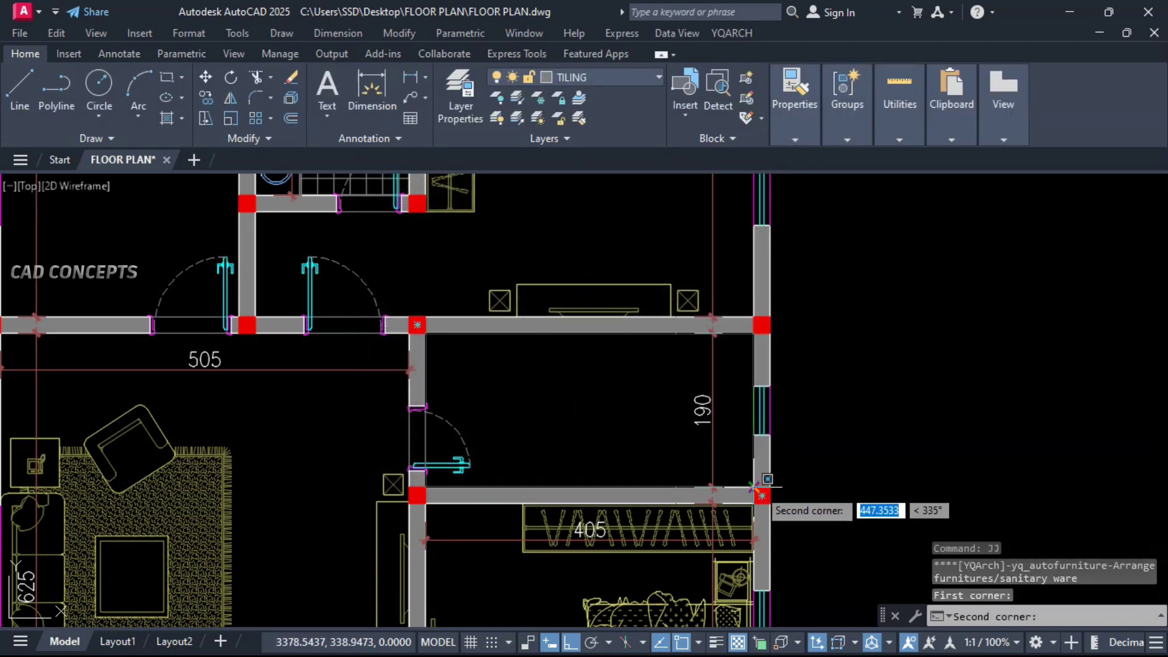
pyautogui.click(727, 471)
pyautogui.click(600, 287)
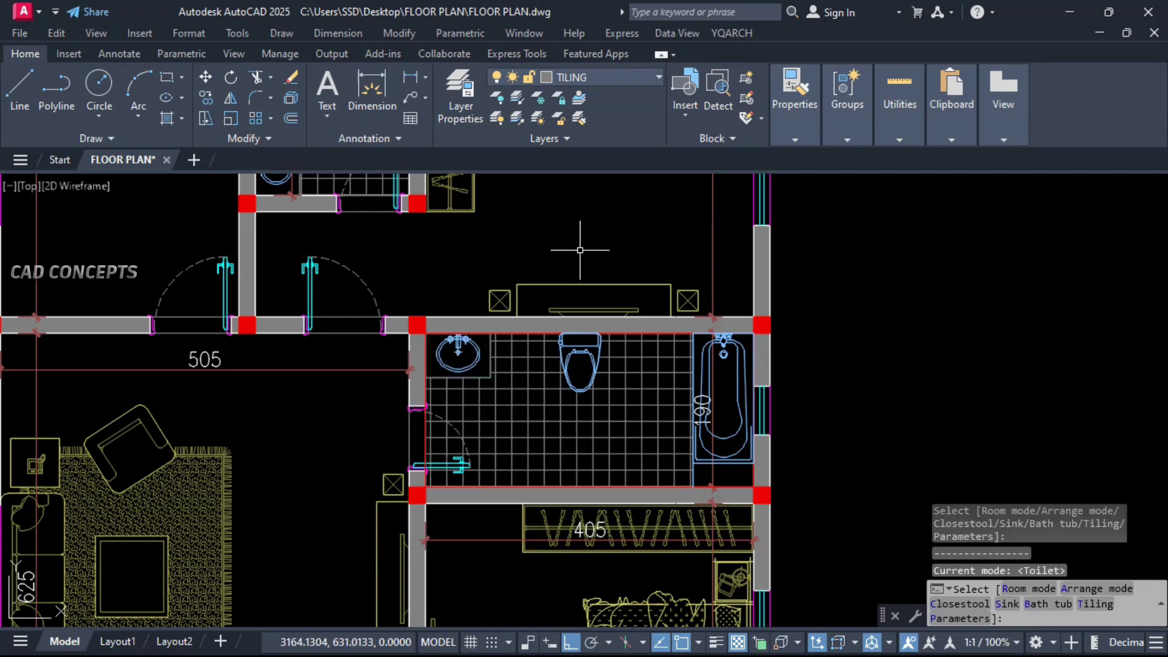
pyautogui.press('Return')
pyautogui.press('Escape')
pyautogui.moveTo(369, 248); pyautogui.dragTo(747, 505, button='middle')
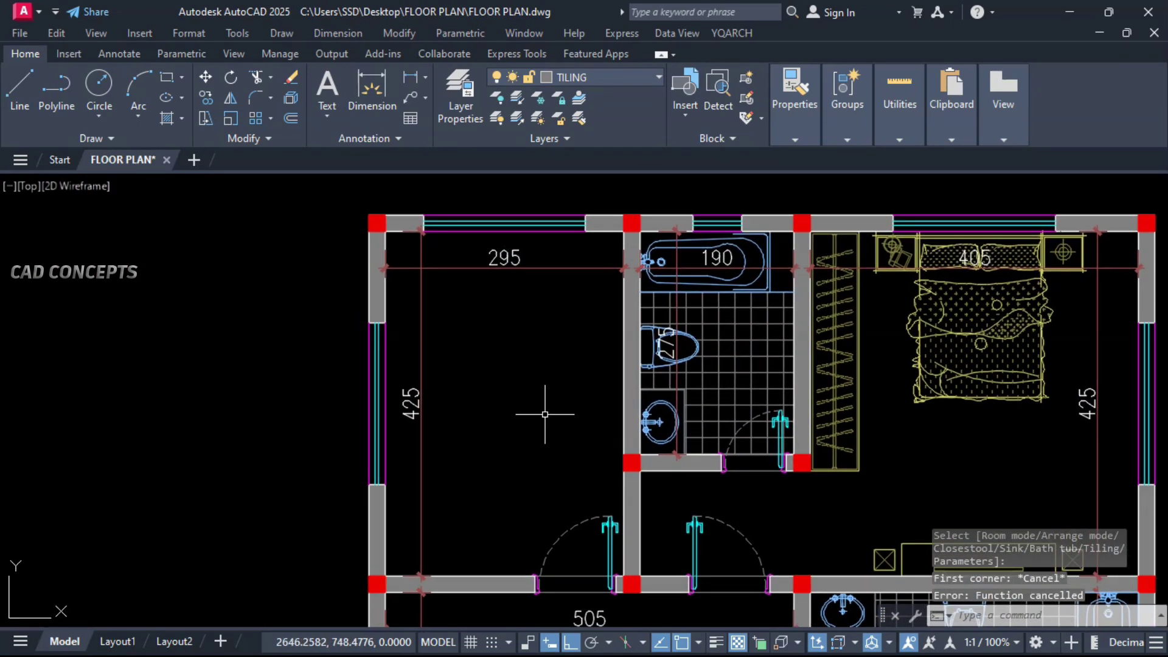
# Lay out a tiled YQArch Kitchen in the top-left room, with the sink along its left wall.
pyautogui.write('JJ')
pyautogui.press('Return')
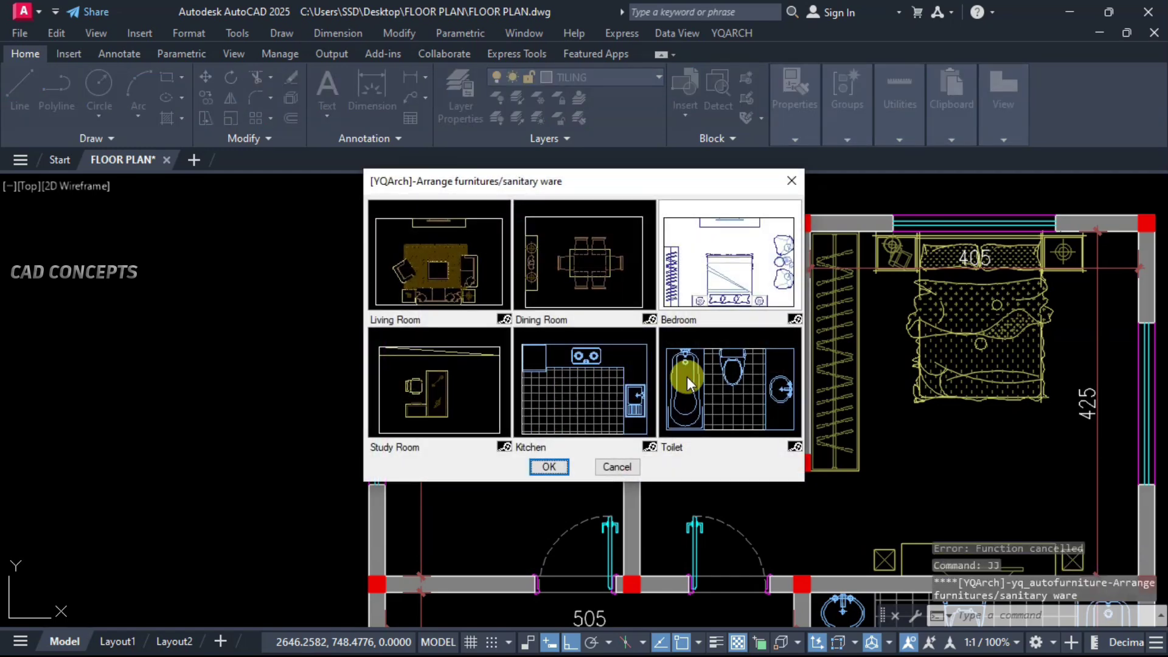
pyautogui.click(584, 397)
pyautogui.click(549, 466)
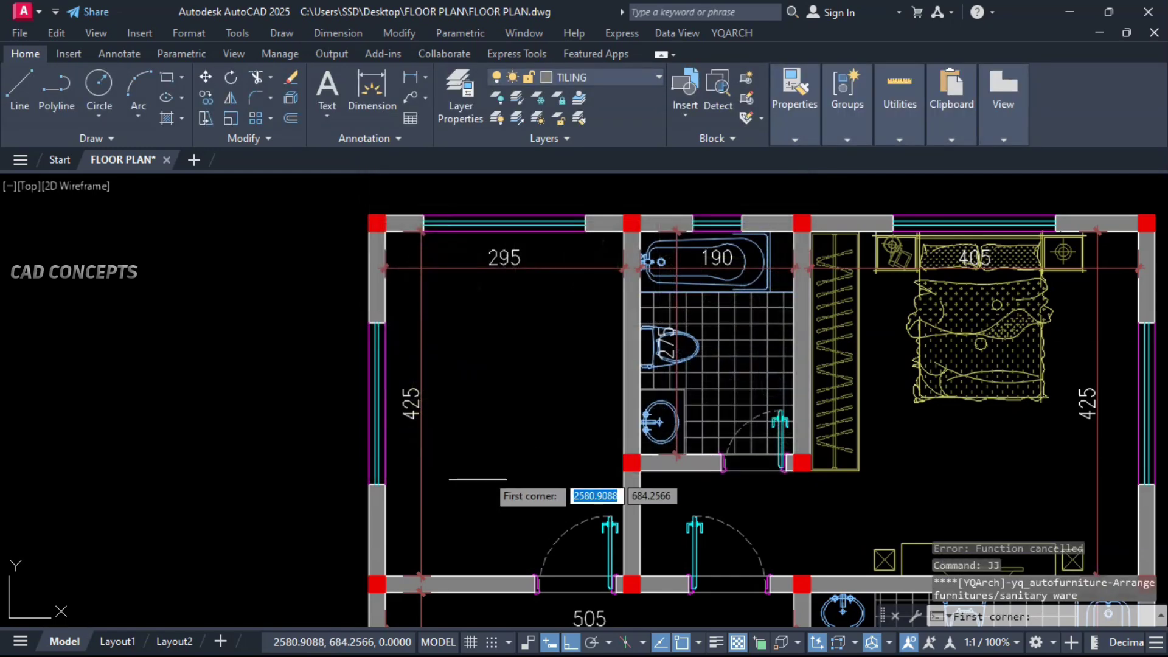
pyautogui.click(377, 583)
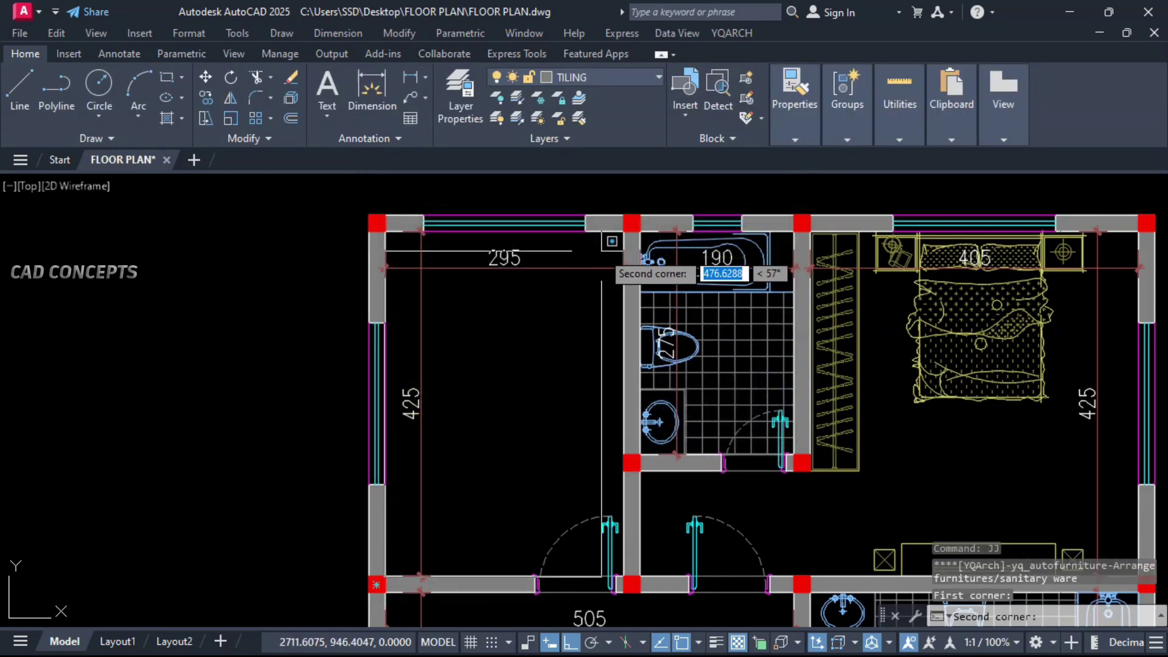
pyautogui.click(630, 223)
pyautogui.click(313, 365)
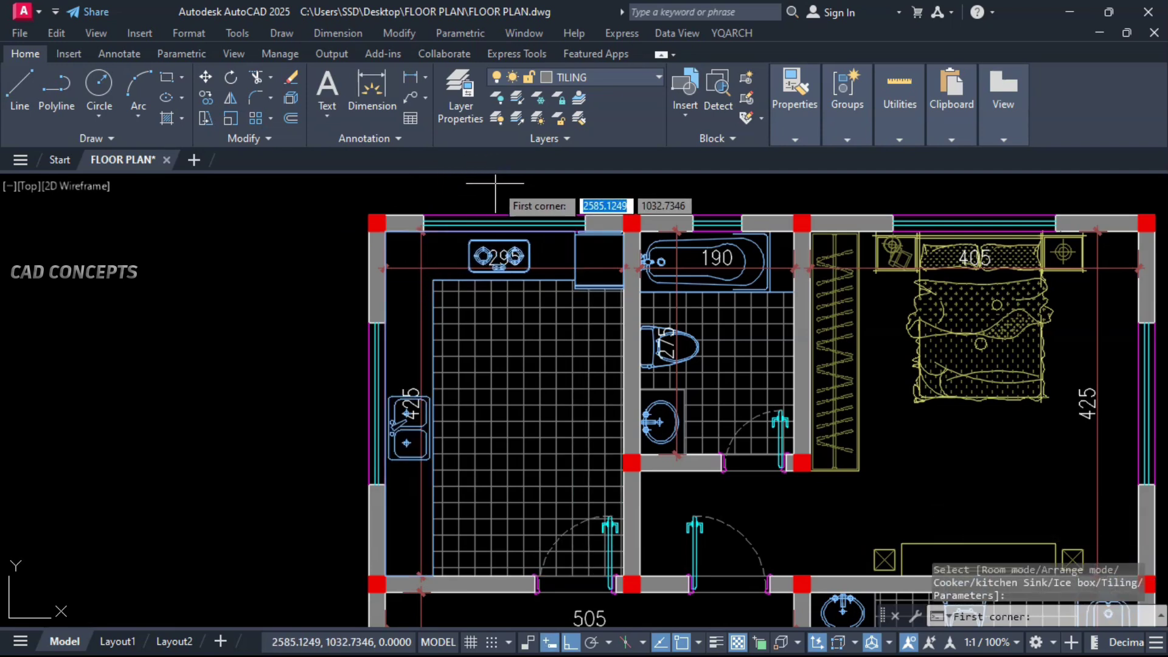
pyautogui.click(484, 194)
pyautogui.press('Escape')
# Run DDGZ on the whole plan to add exterior dimension chains totalling 970 by 1110.
pyautogui.scroll(-2, 480, 197)
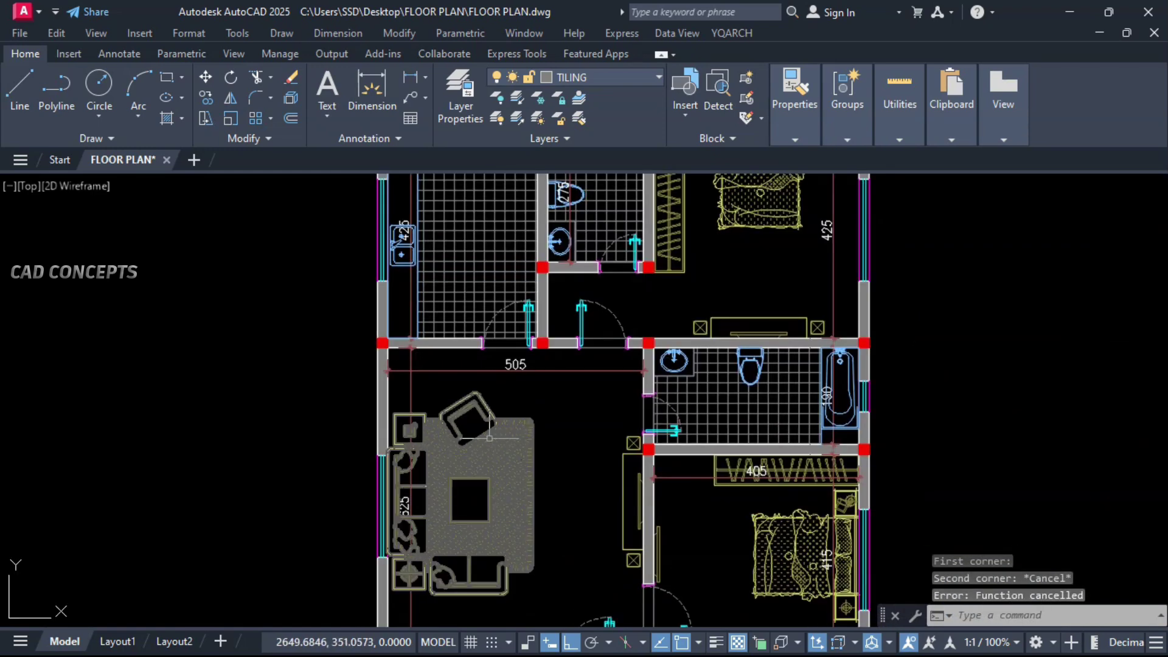
pyautogui.scroll(-2, 489, 438)
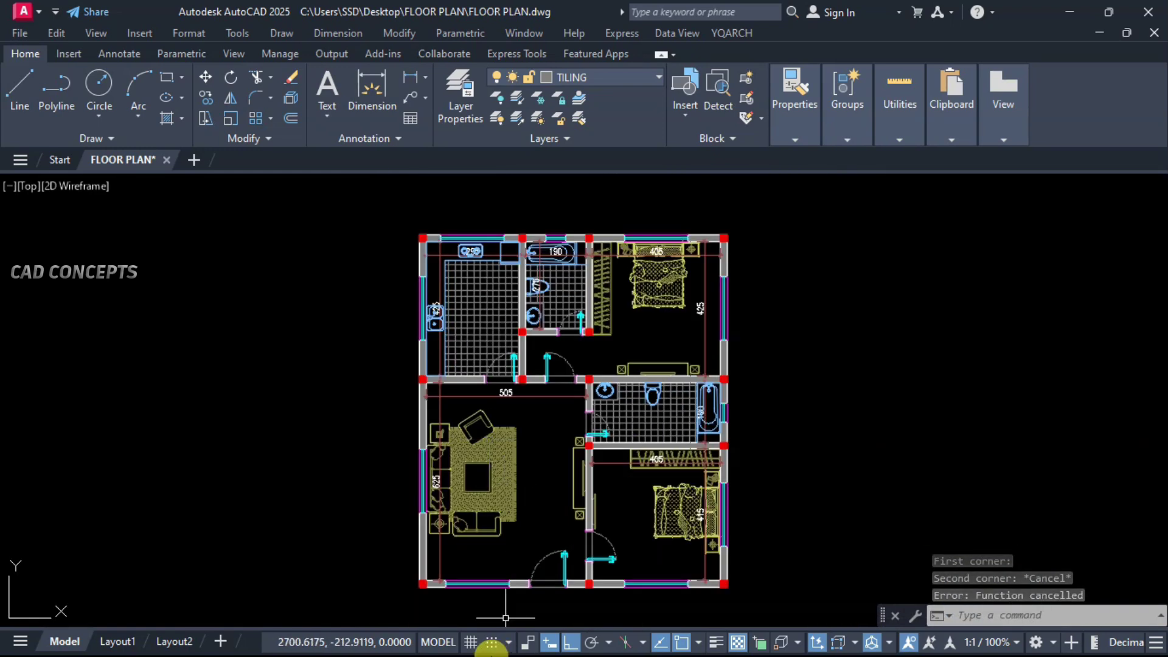
pyautogui.write('DDGZ')
pyautogui.press('Return')
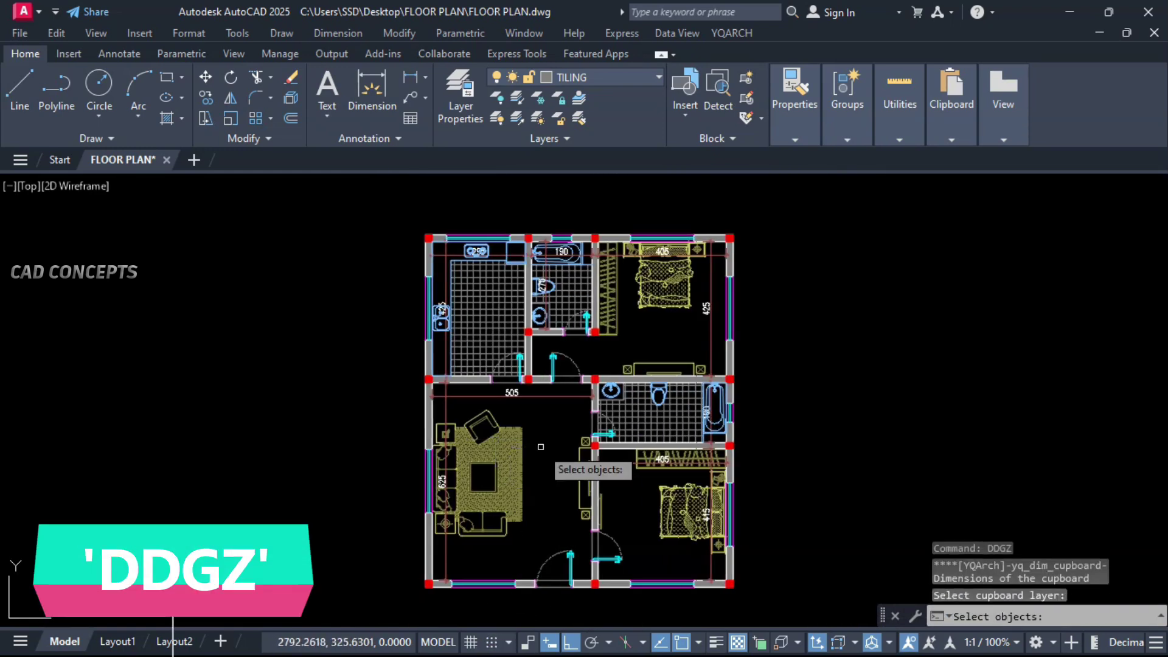
pyautogui.click(406, 614)
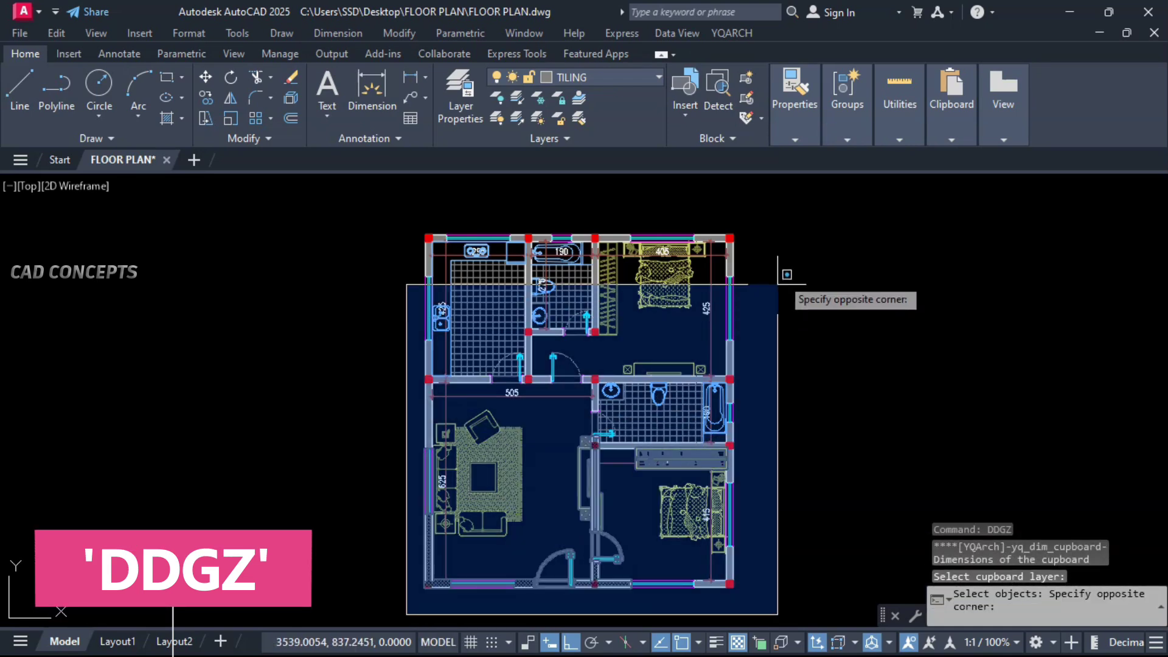
pyautogui.click(812, 210)
pyautogui.press('Return')
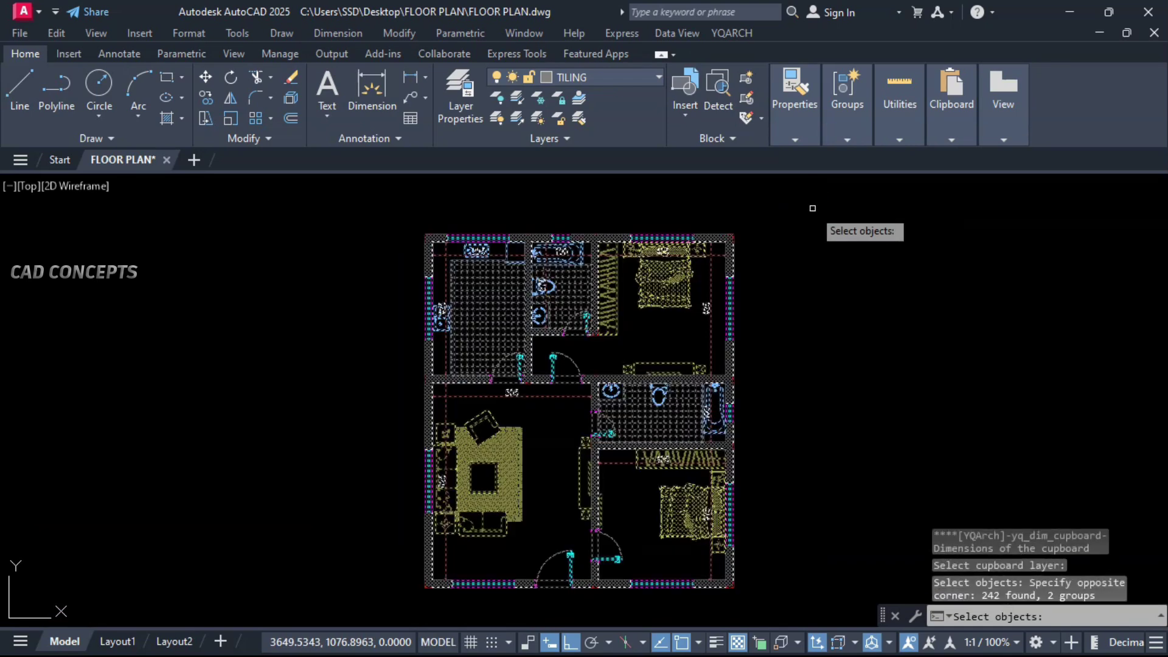
pyautogui.rightClick(812, 209)
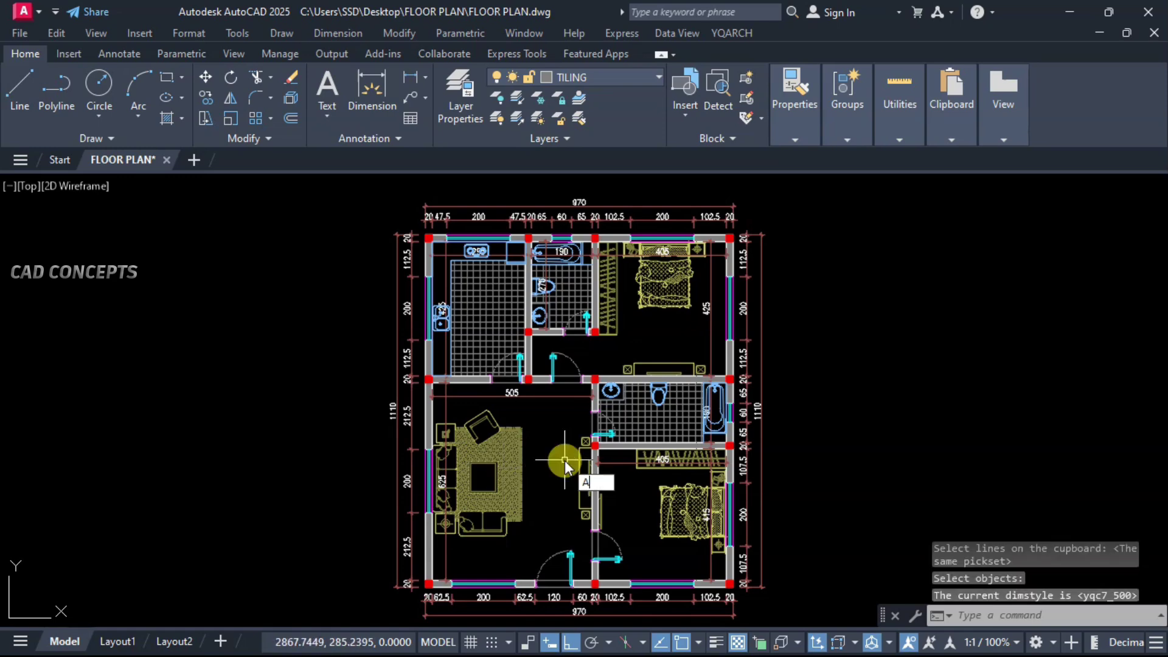
# Load AUTO TEXT ATXT UPDATED TEXT SCALE.LSP via APPLOAD and start its ATXT command.
pyautogui.write('AP')
pyautogui.press('Return')
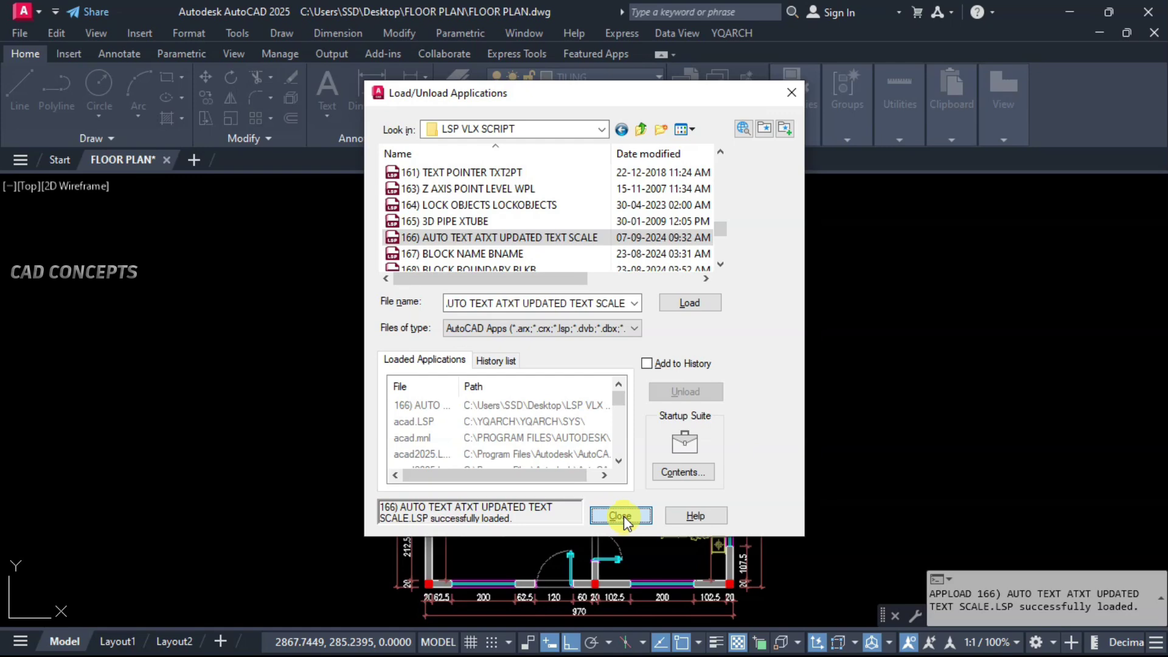
pyautogui.click(622, 516)
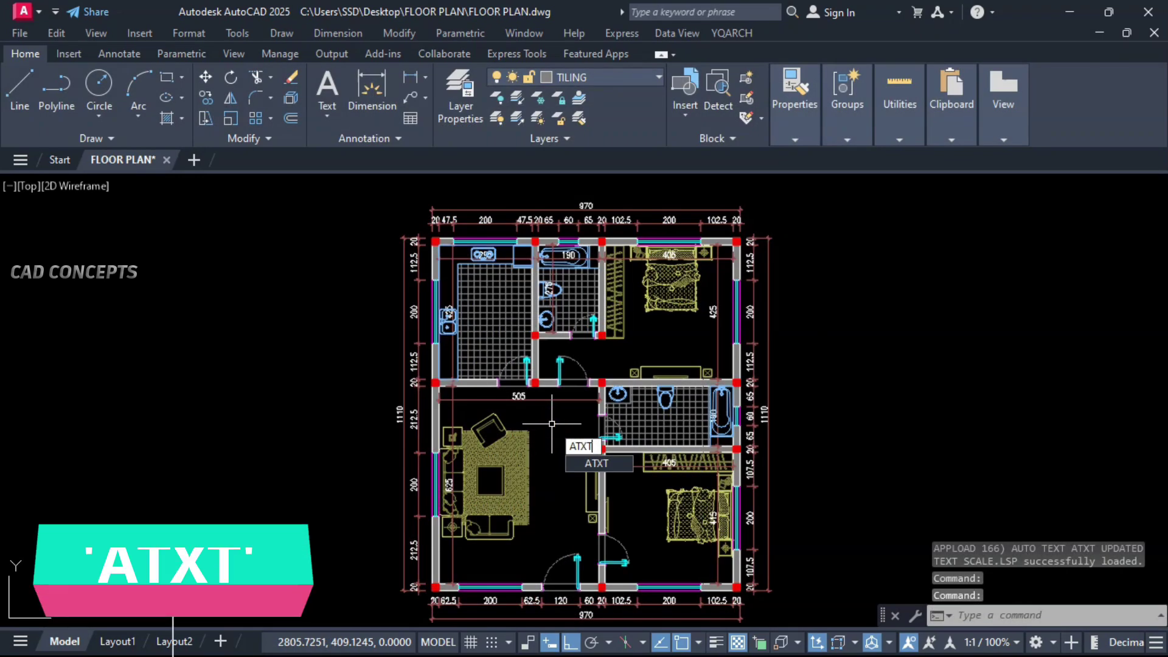
pyautogui.write('ATXT')
pyautogui.press('Return')
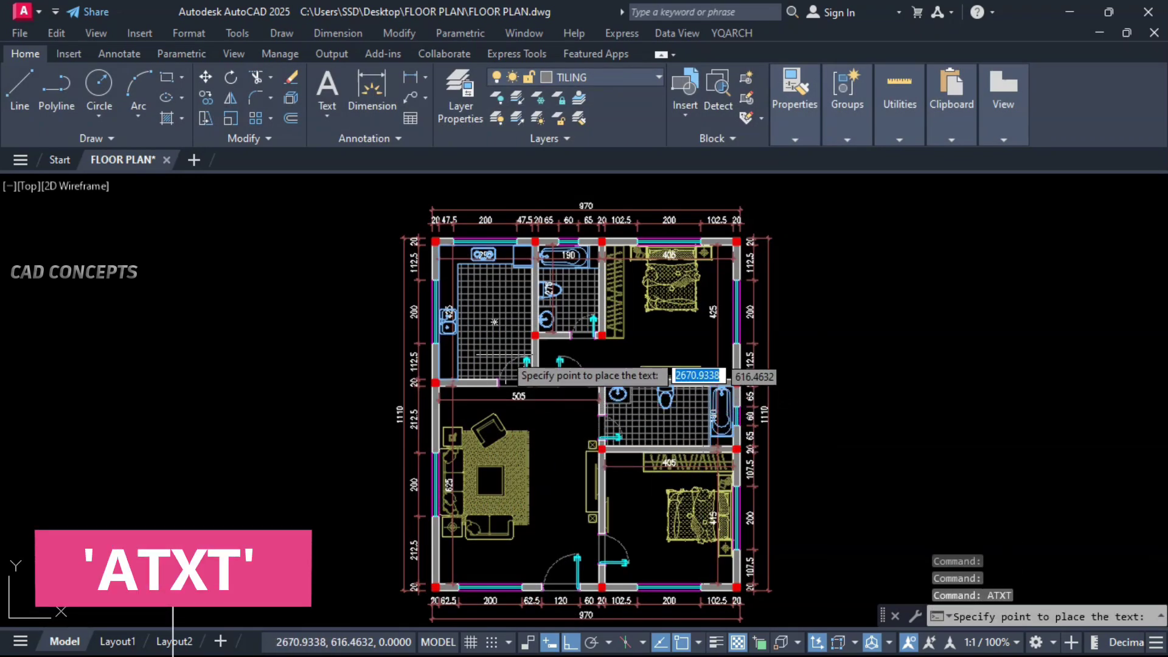
# Place green KITCHEN and BATH labels in the kitchen and upper bathroom.
pyautogui.scroll(4, 494, 321)
pyautogui.click(484, 380)
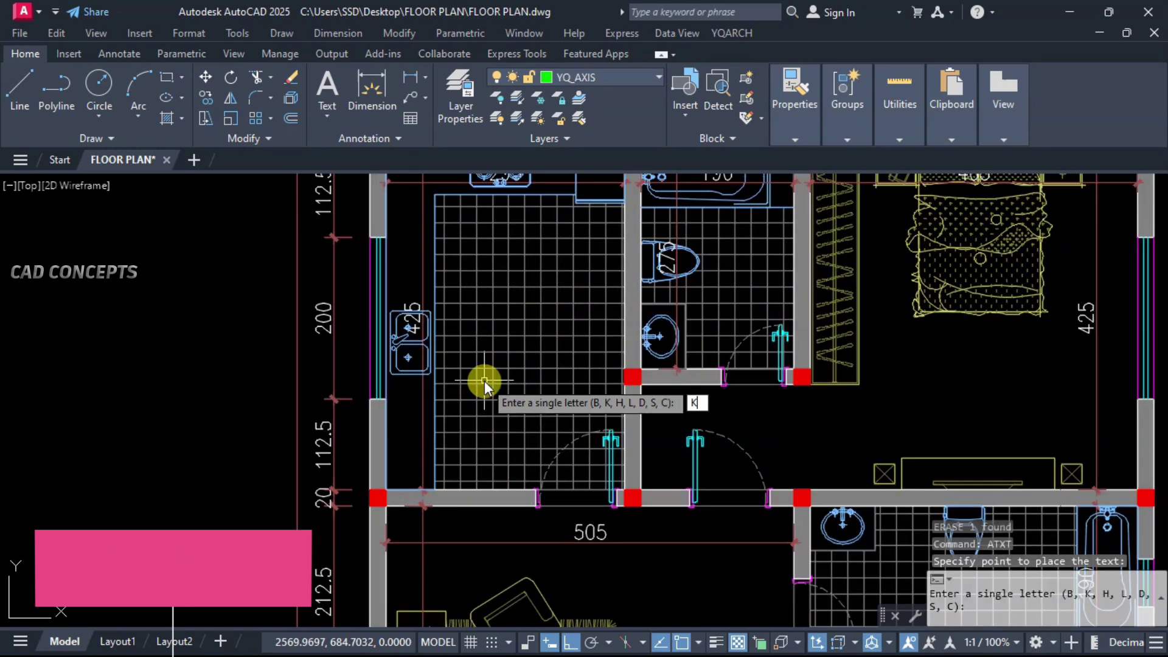
pyautogui.write('K')
pyautogui.press('Return')
pyautogui.moveTo(663, 426); pyautogui.dragTo(605, 482, button='middle')
pyautogui.press('Return')
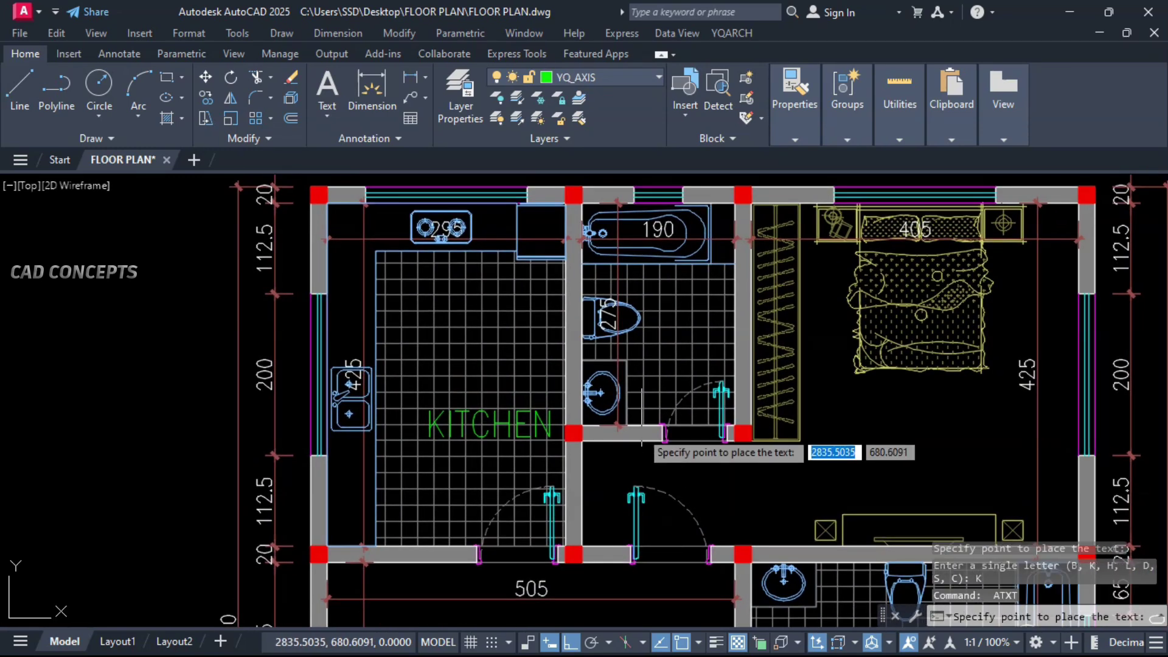
pyautogui.click(634, 351)
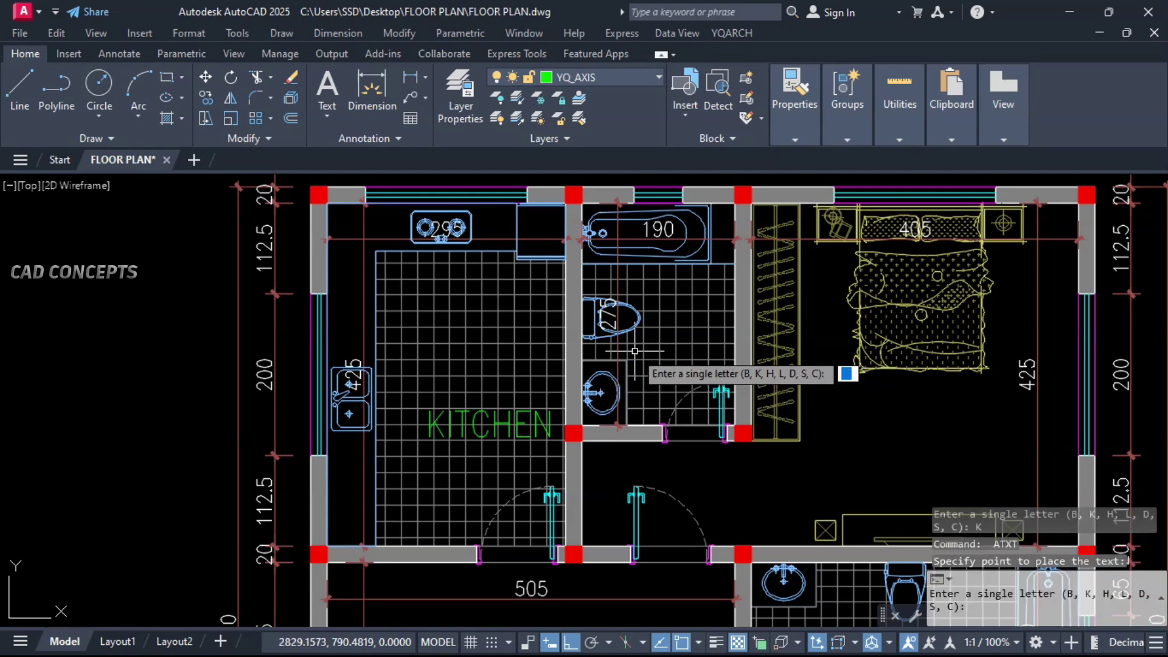
pyautogui.write('BB')
pyautogui.press('Return')
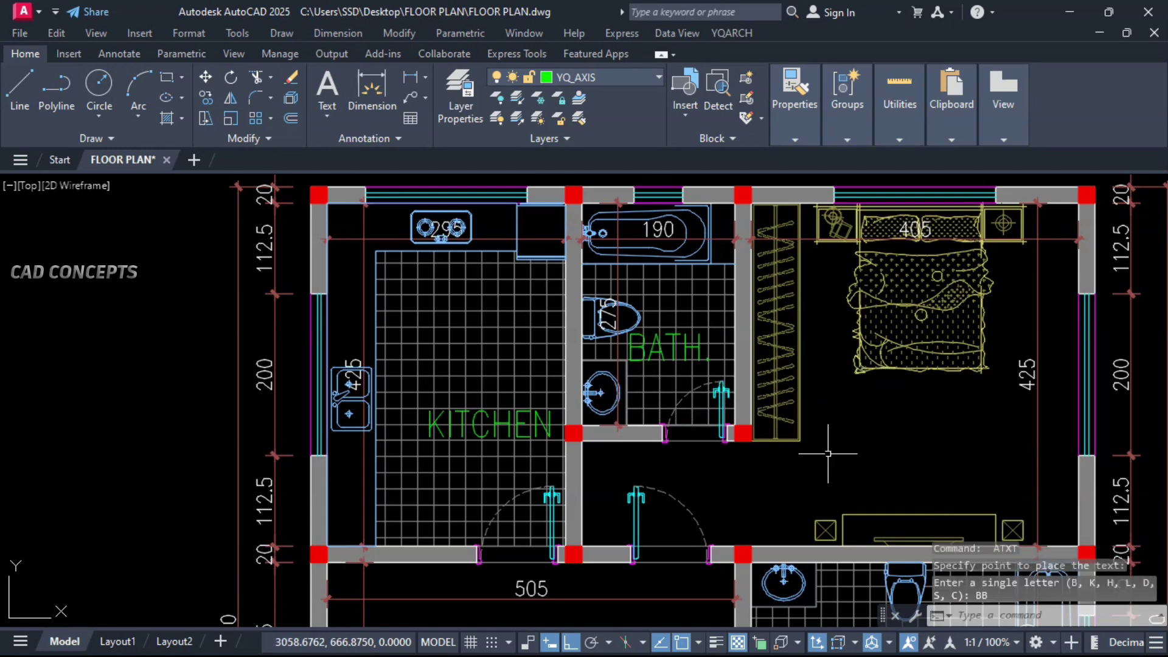
# Label the upper bedroom BEDROOM and the lower bathroom BATH.
pyautogui.moveTo(829, 454)
pyautogui.mouseDown(button='middle')
pyautogui.moveTo(672, 418)
pyautogui.moveTo(661, 385)
pyautogui.mouseUp(button='middle')
pyautogui.press('Return')
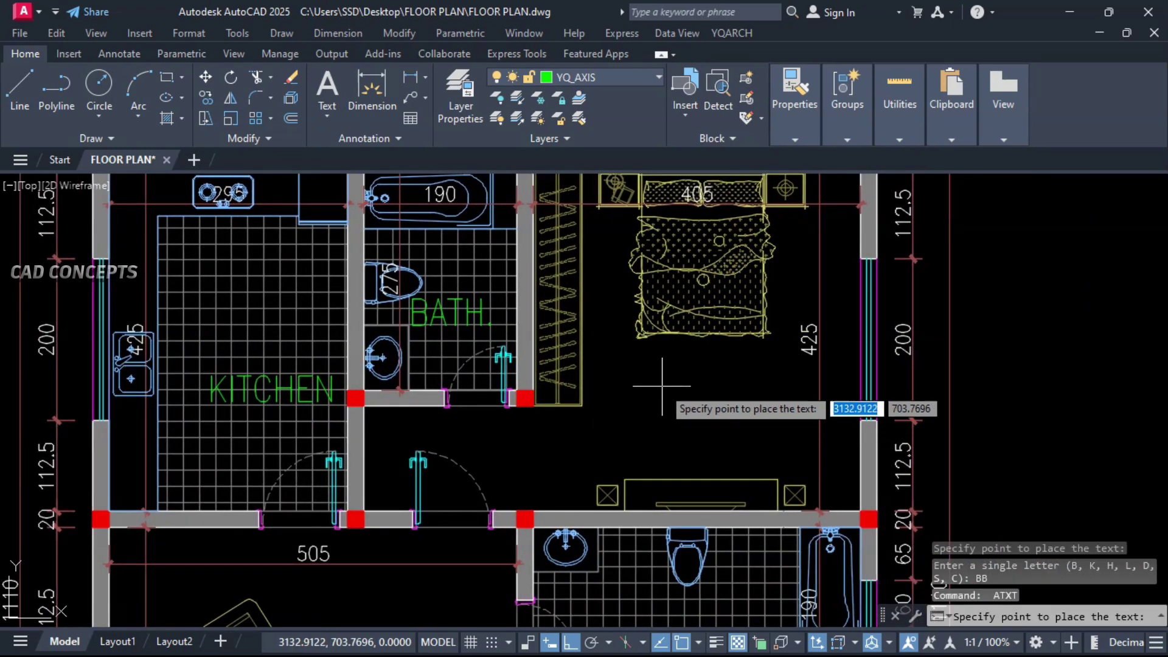
pyautogui.click(661, 385)
pyautogui.write('B')
pyautogui.press('Return')
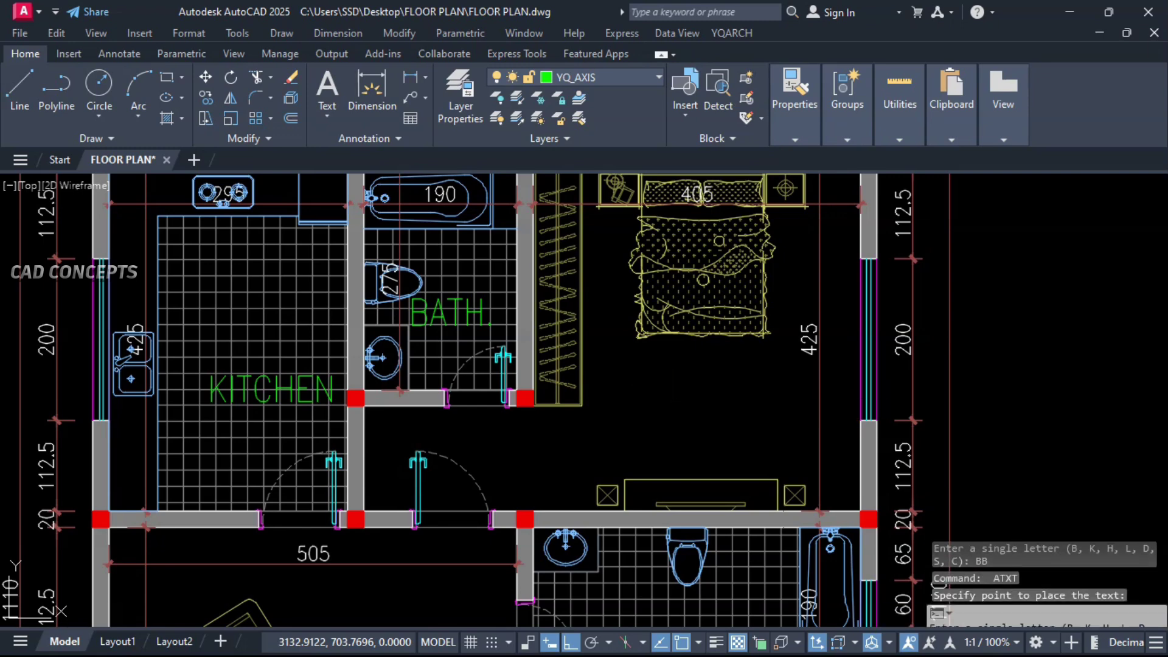
pyautogui.moveTo(637, 443); pyautogui.dragTo(639, 277, button='middle')
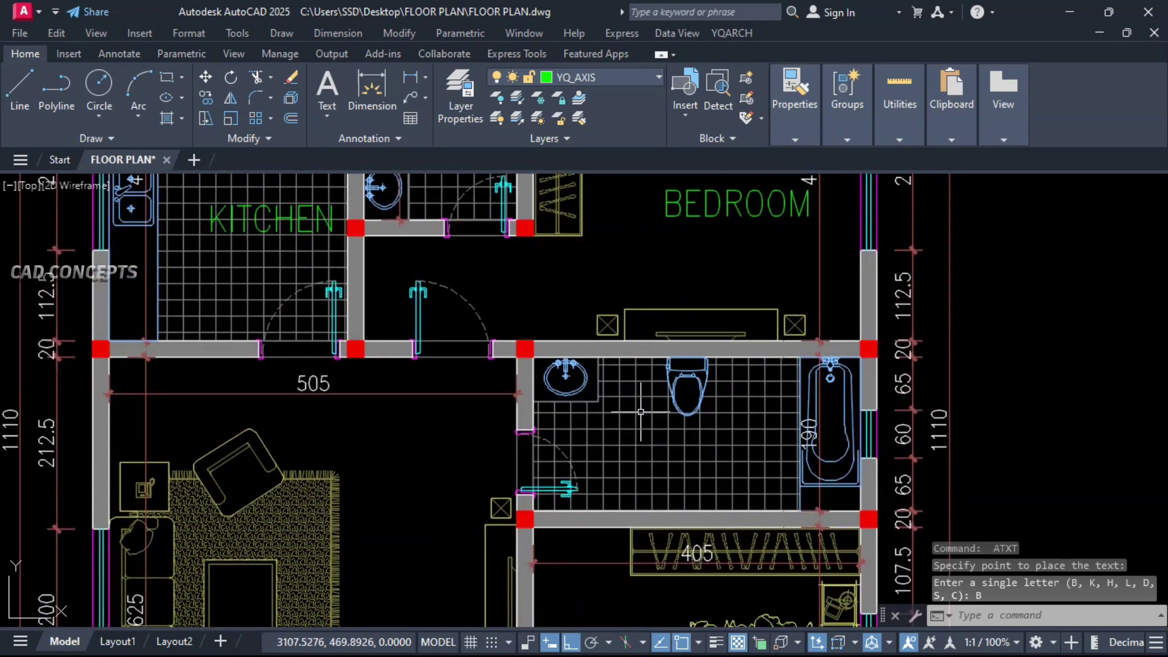
pyautogui.press('Return')
pyautogui.write('BB')
pyautogui.click(630, 464)
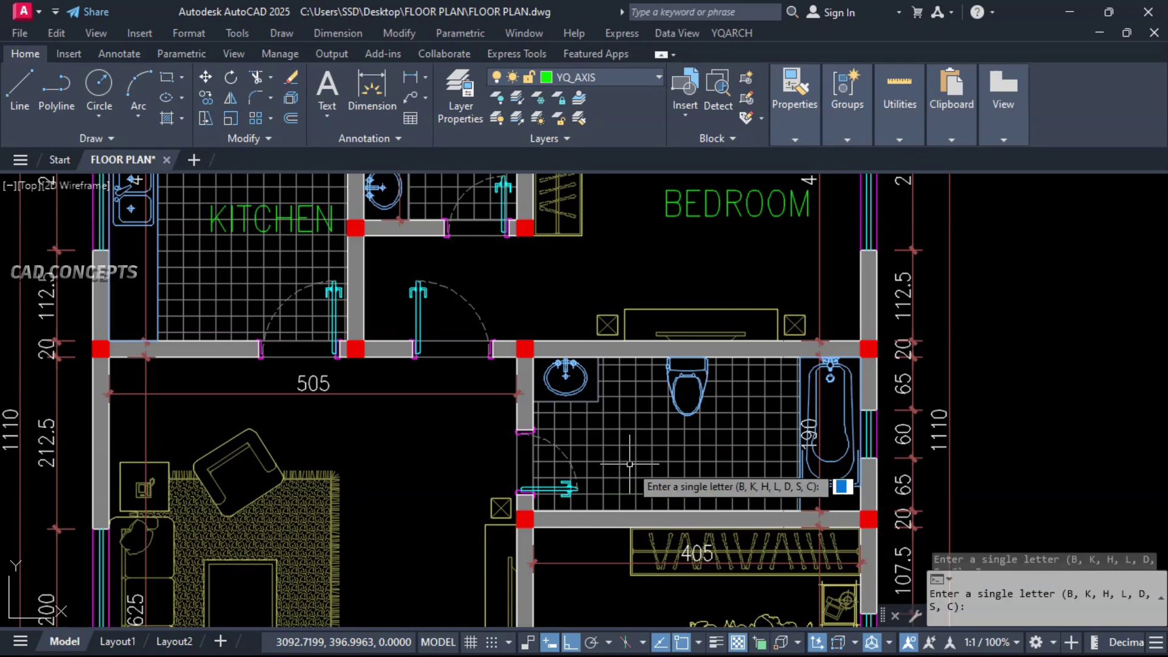
pyautogui.press('Return')
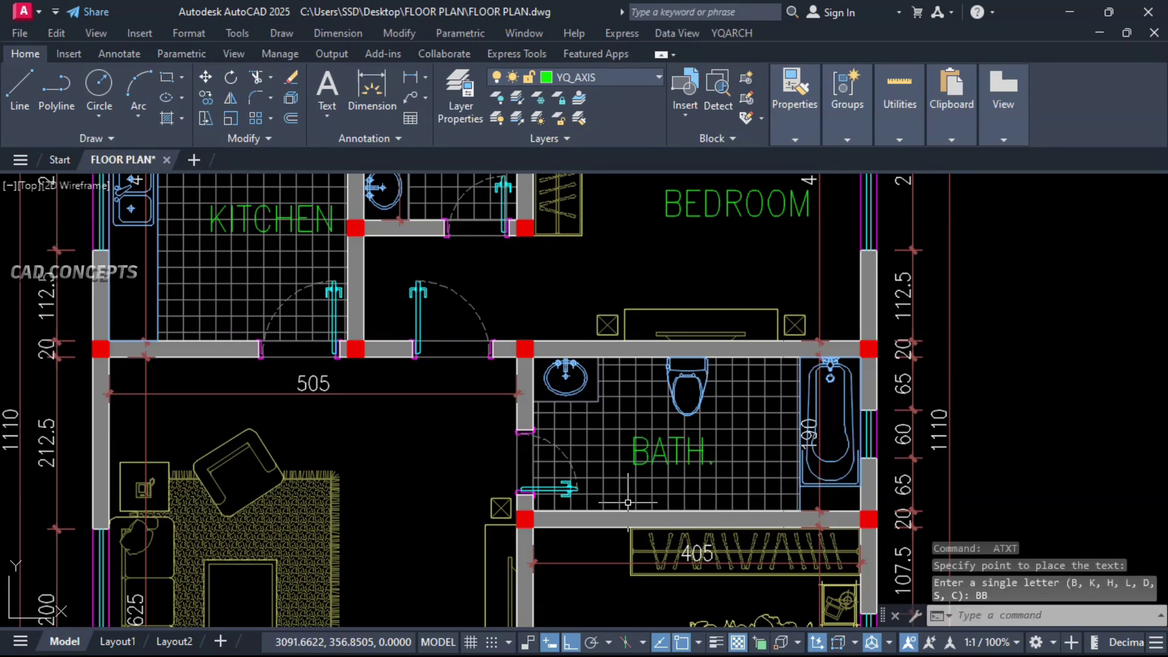
# Label the lower bedroom BEDROOM and the living room LIVING.
pyautogui.moveTo(633, 548); pyautogui.dragTo(636, 426, button='middle')
pyautogui.moveTo(629, 572); pyautogui.dragTo(643, 418, button='middle')
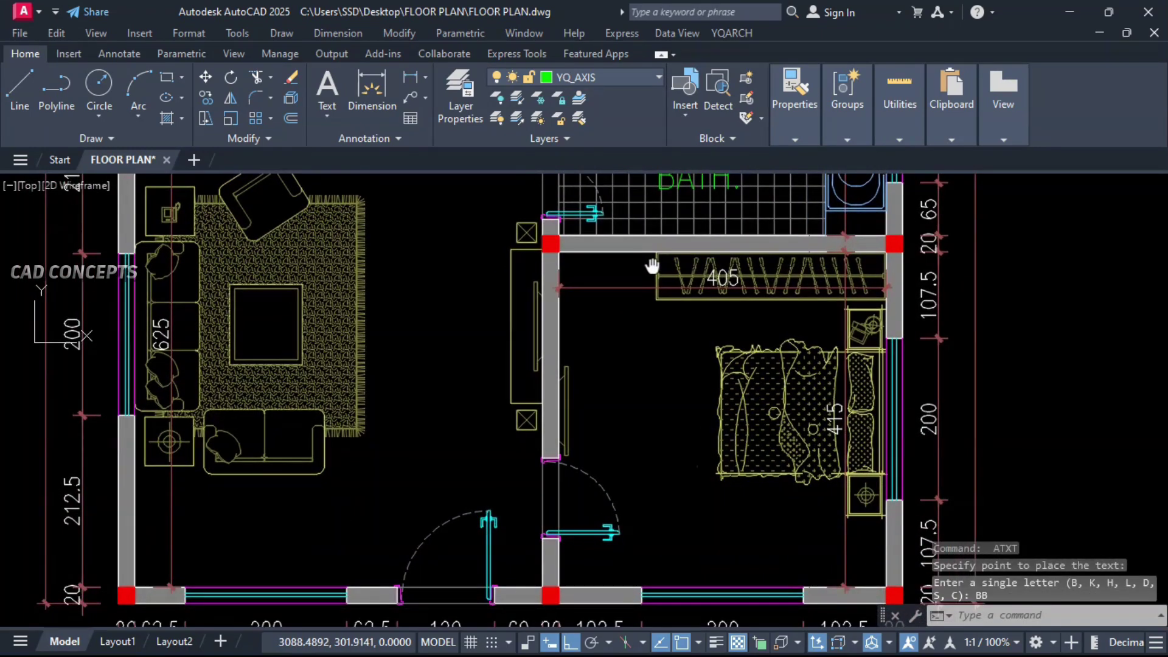
pyautogui.press('Return')
pyautogui.click(647, 463)
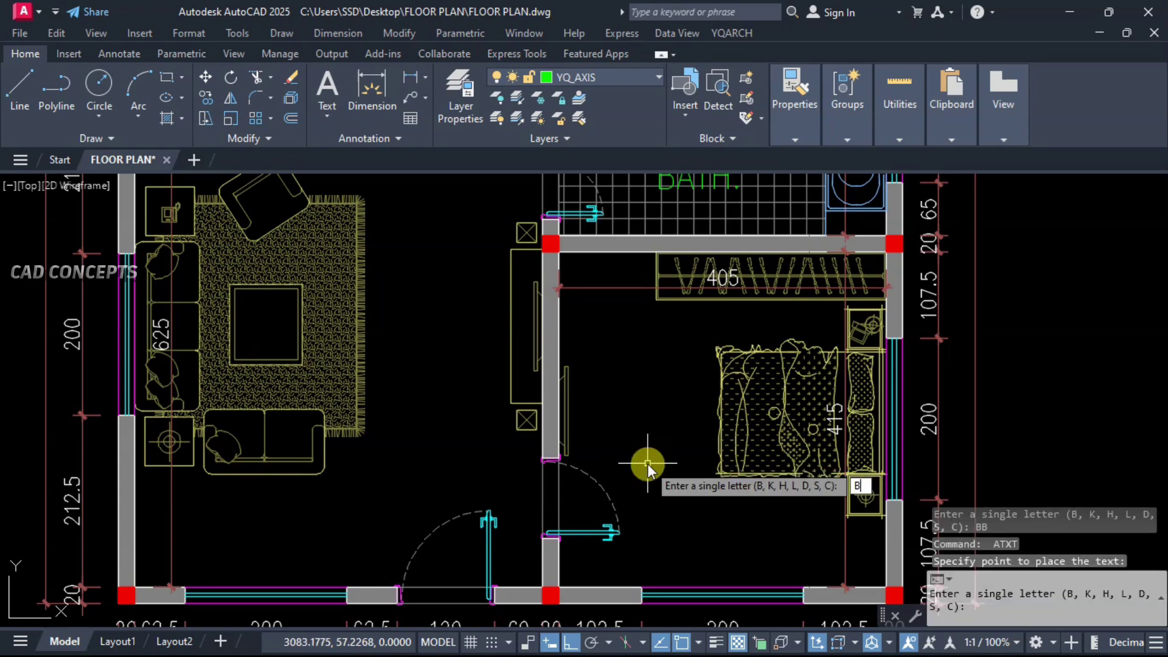
pyautogui.write('B')
pyautogui.press('Return')
pyautogui.moveTo(446, 452); pyautogui.dragTo(611, 499, button='middle')
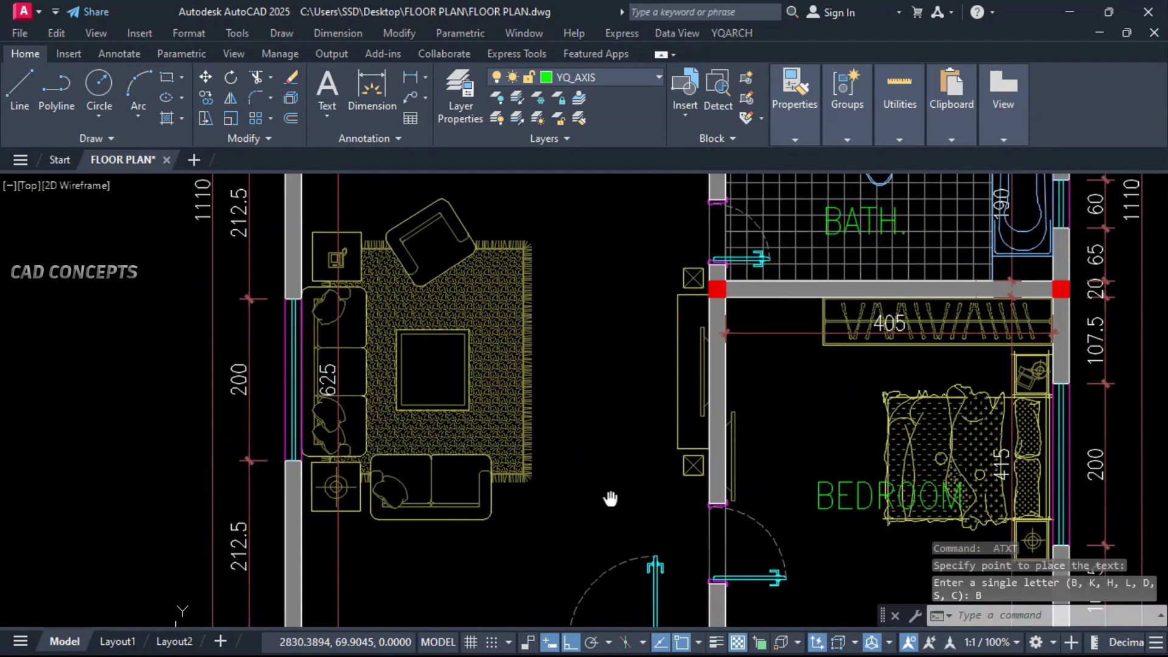
pyautogui.press('Return')
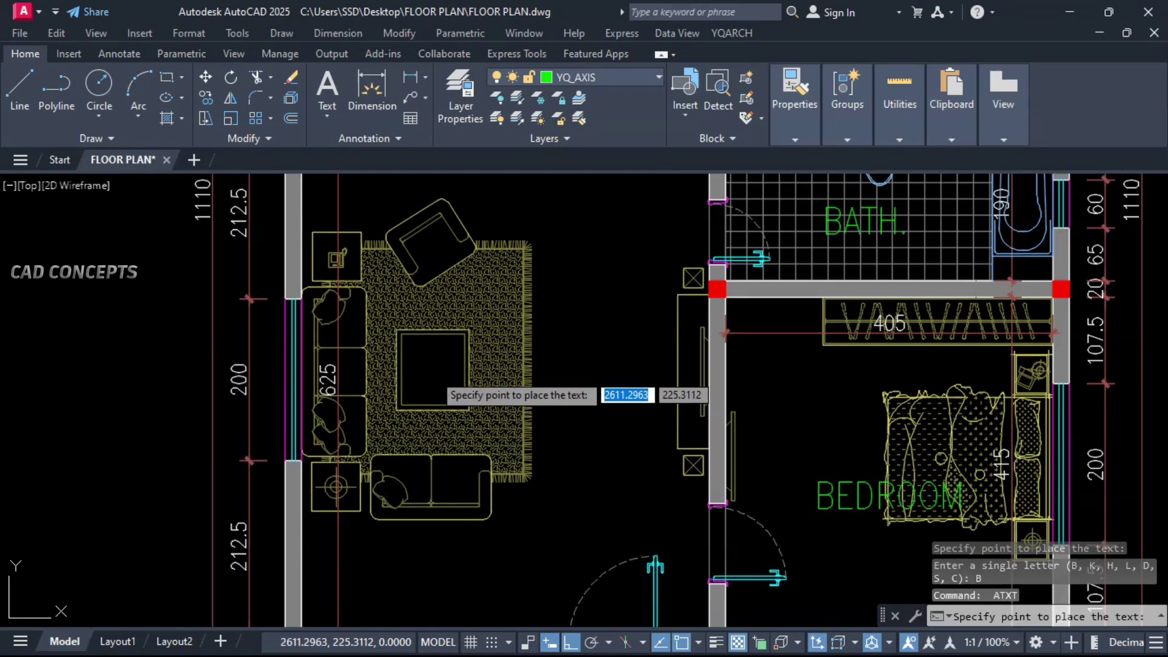
pyautogui.click(433, 372)
pyautogui.write('L')
pyautogui.press('Return')
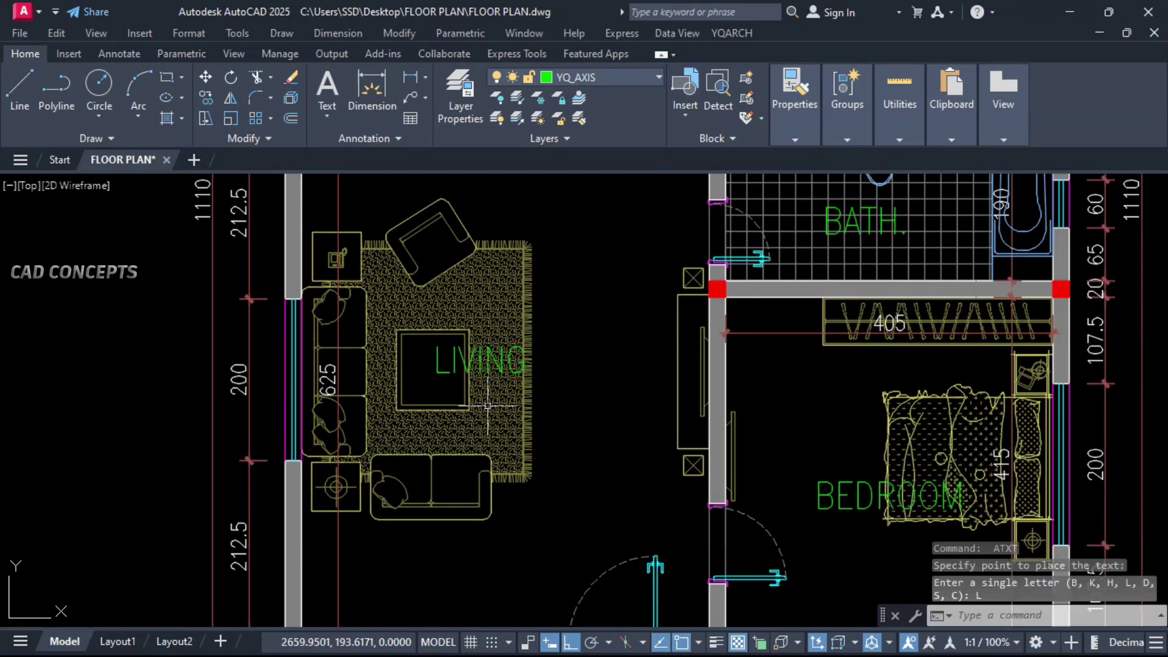
# Zoom out and begin moving the KITCHEN label.
pyautogui.scroll(-2, 567, 462)
pyautogui.scroll(-1, 567, 463)
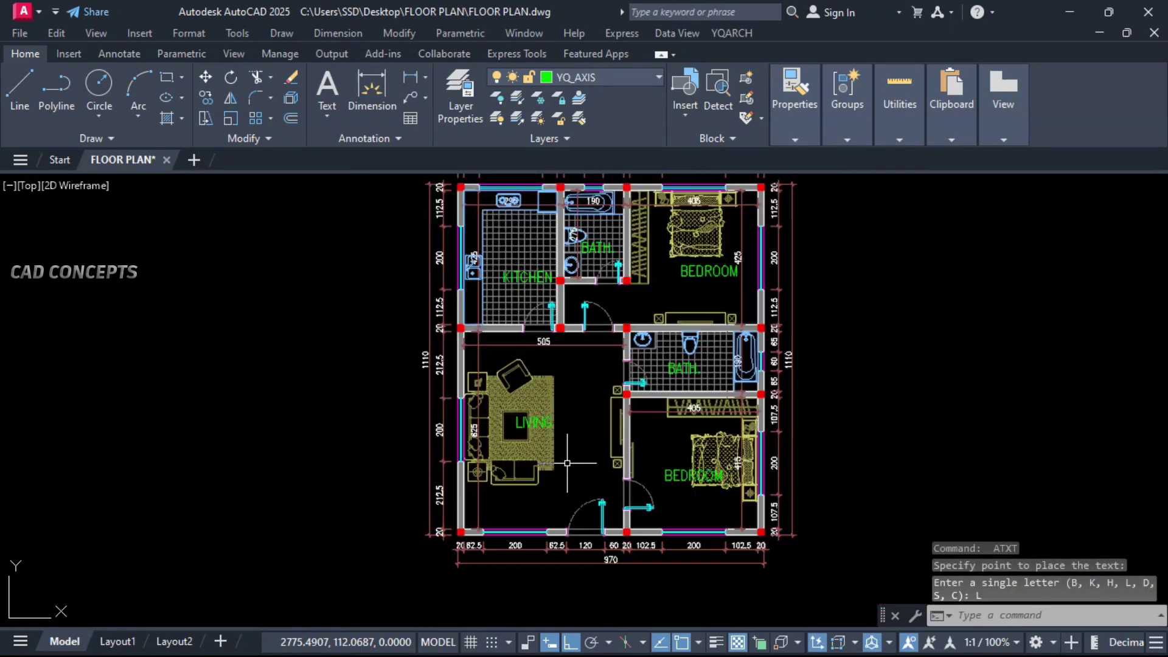
pyautogui.scroll(-1, 569, 437)
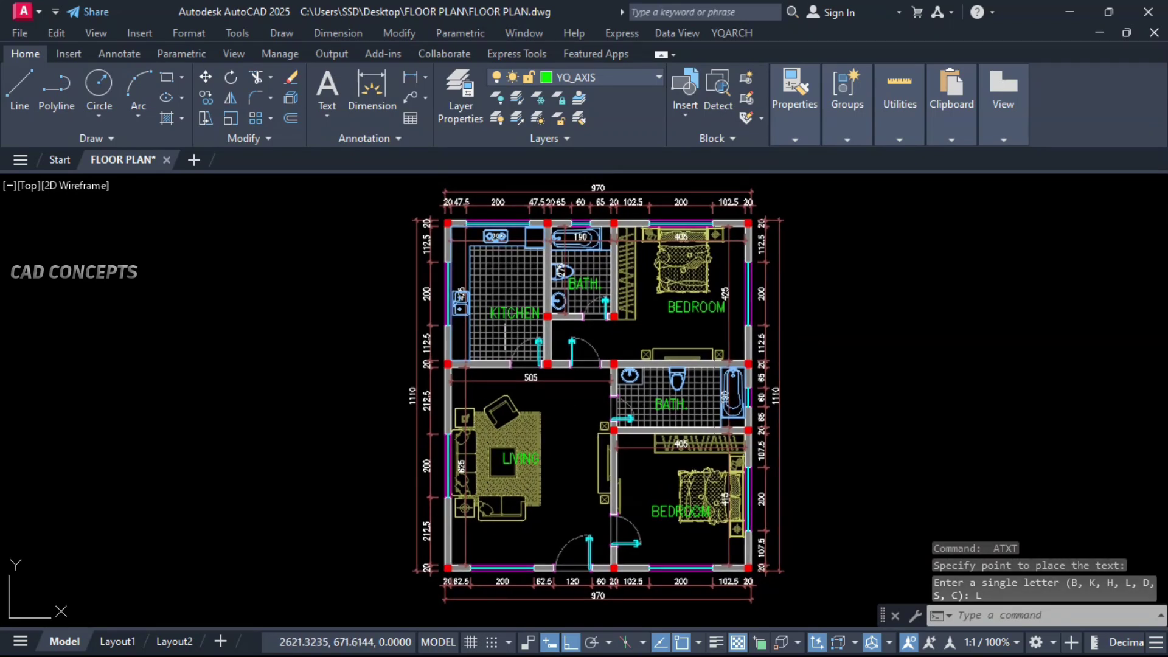
pyautogui.click(514, 313)
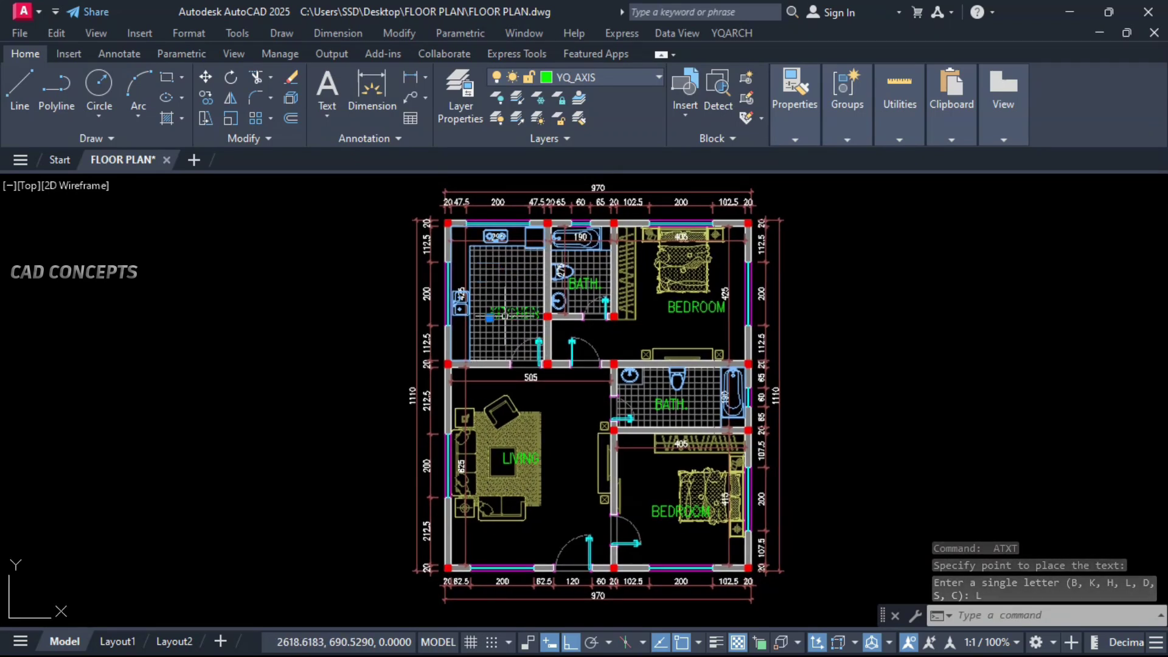
pyautogui.write('m')
pyautogui.press('Return')
# Move the KITCHEN label to a new spot inside the kitchen, with ortho off.
pyautogui.press('F8')
pyautogui.click(316, 418)
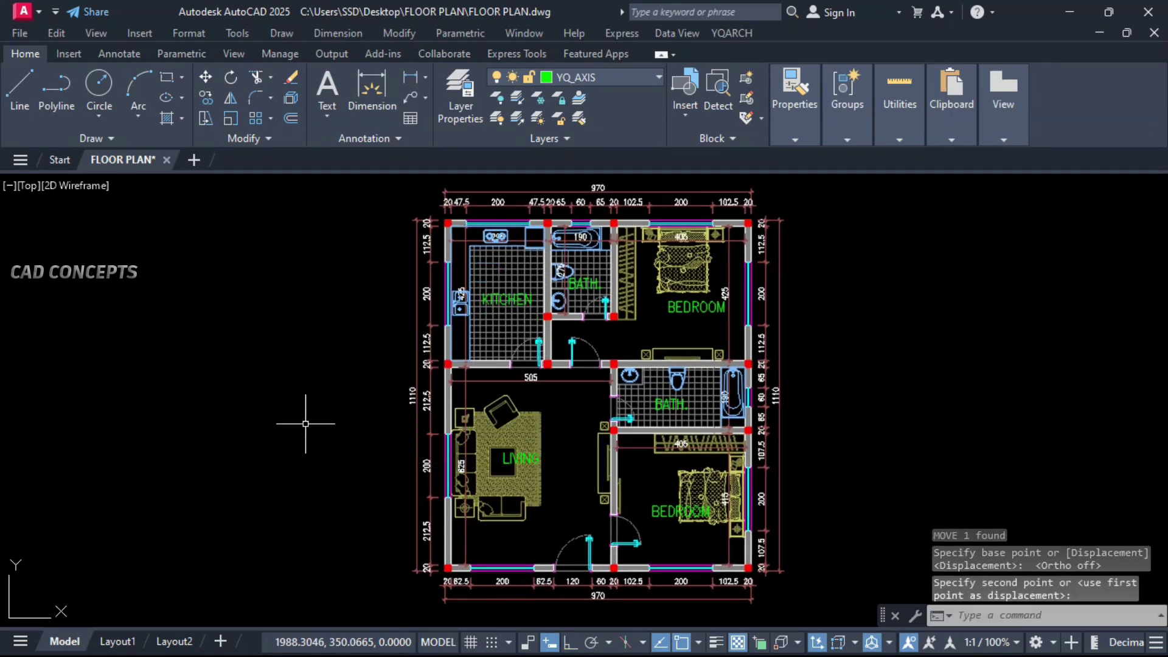
pyautogui.moveTo(817, 472); pyautogui.dragTo(772, 475, button='middle')
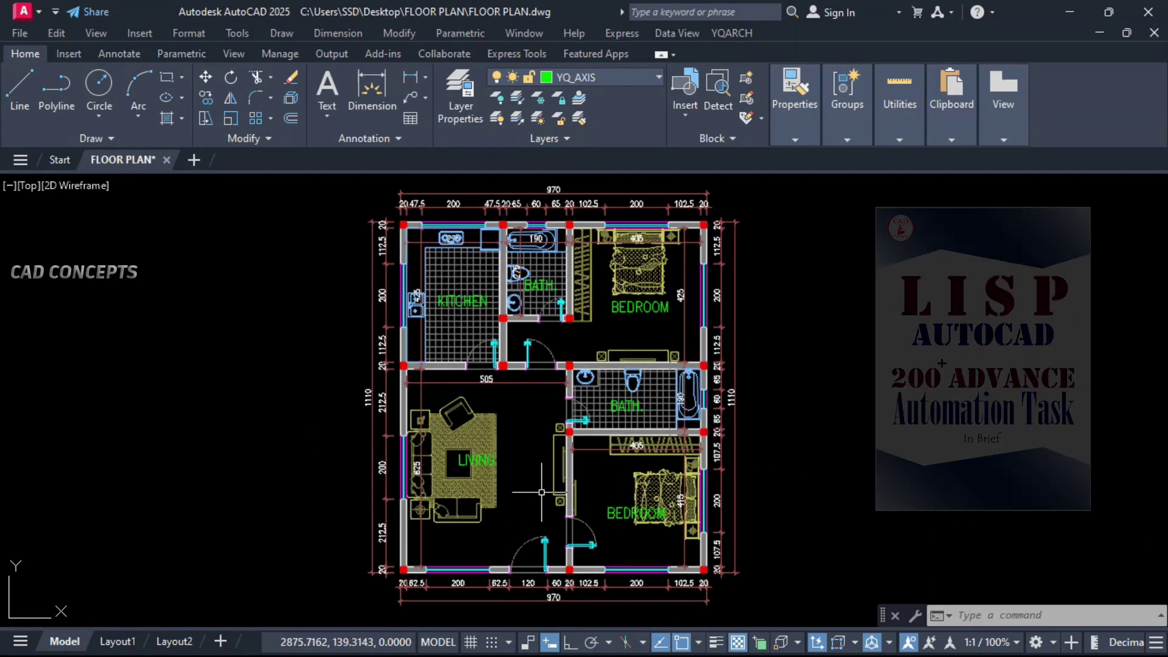
pyautogui.click(529, 477)
pyautogui.moveTo(529, 477); pyautogui.dragTo(541, 481)
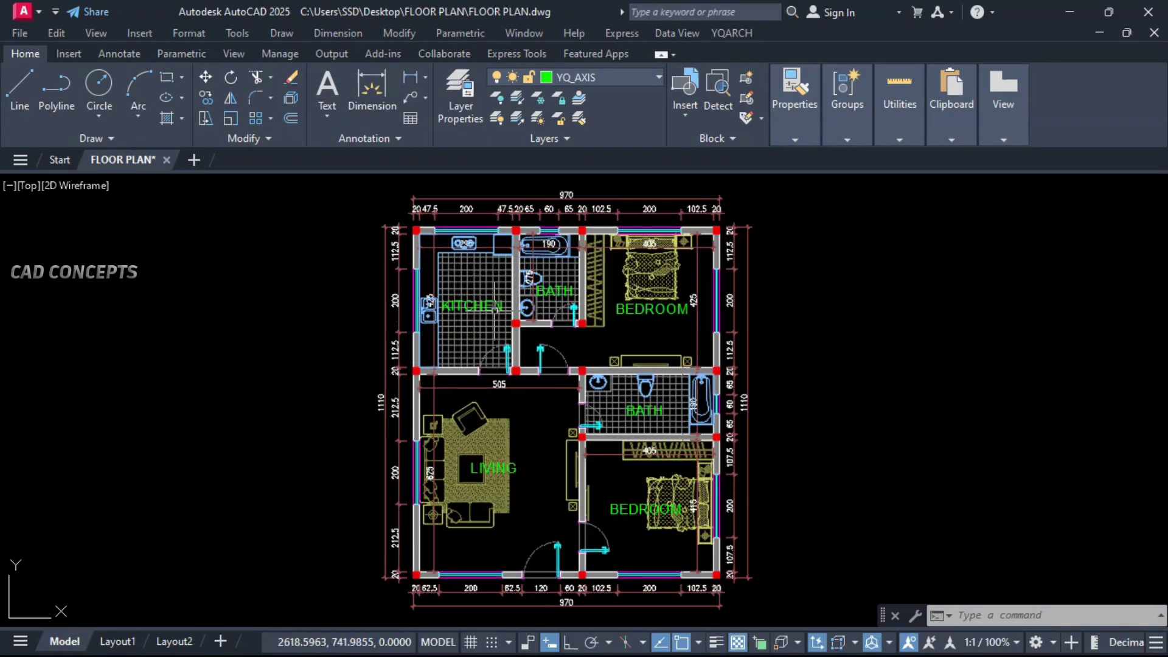
# Select all six room labels with Select Similar and scale each in place to 0.85 using ASC.
pyautogui.click(633, 315)
pyautogui.rightClick(633, 316)
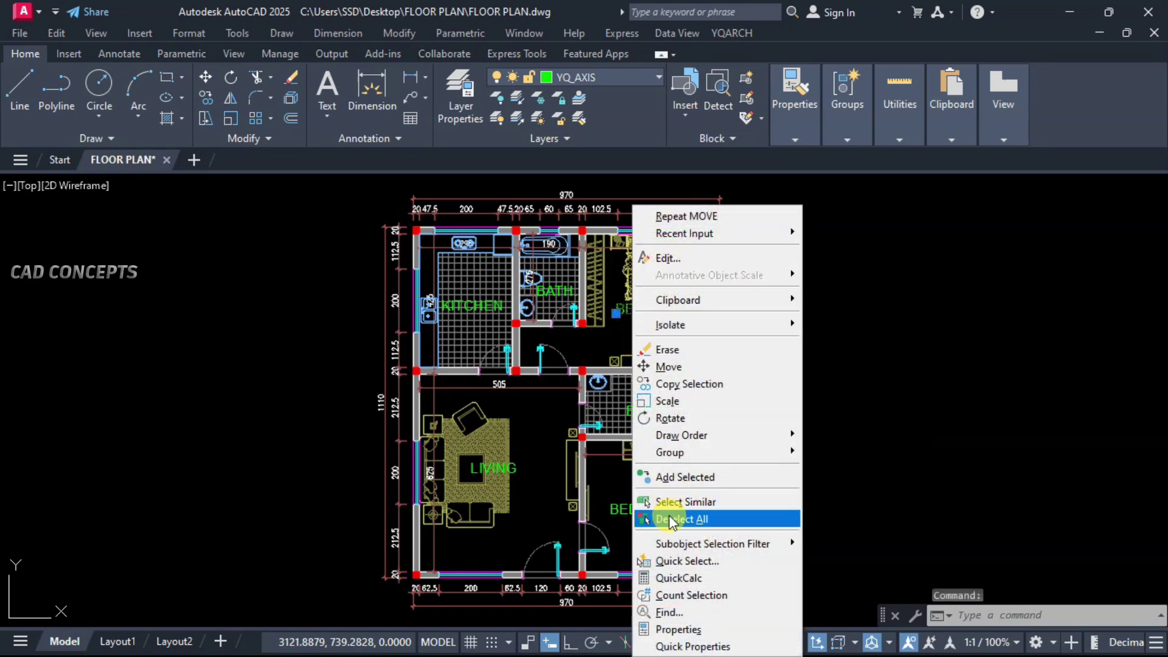
pyautogui.click(684, 501)
pyautogui.write('ASC')
pyautogui.press('Return')
pyautogui.write('.')
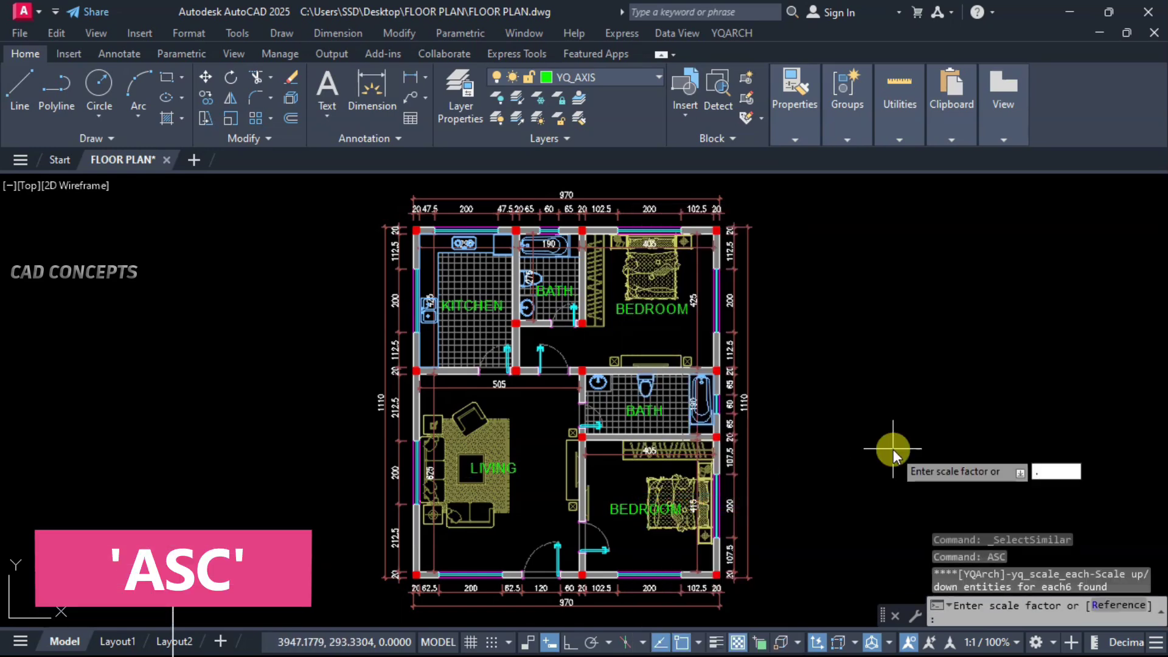
pyautogui.write('85')
pyautogui.press('Return')
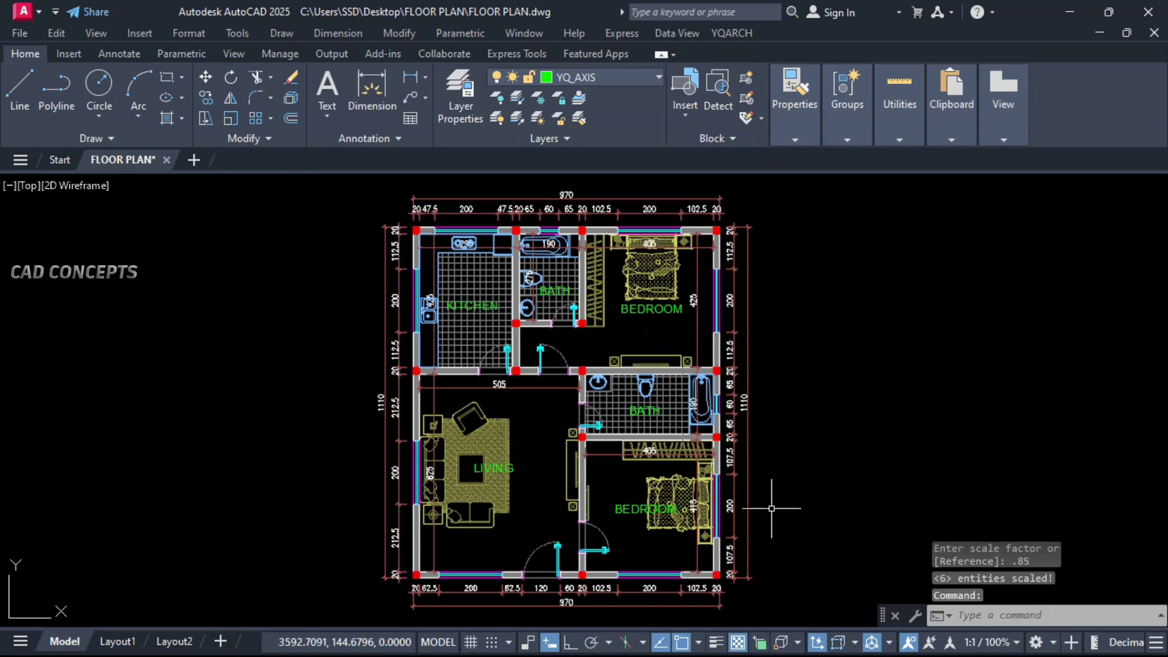
pyautogui.moveTo(684, 535); pyautogui.dragTo(675, 527, button='middle')
# Copy the lower BEDROOM label to a spot below the plan.
pyautogui.click(638, 502)
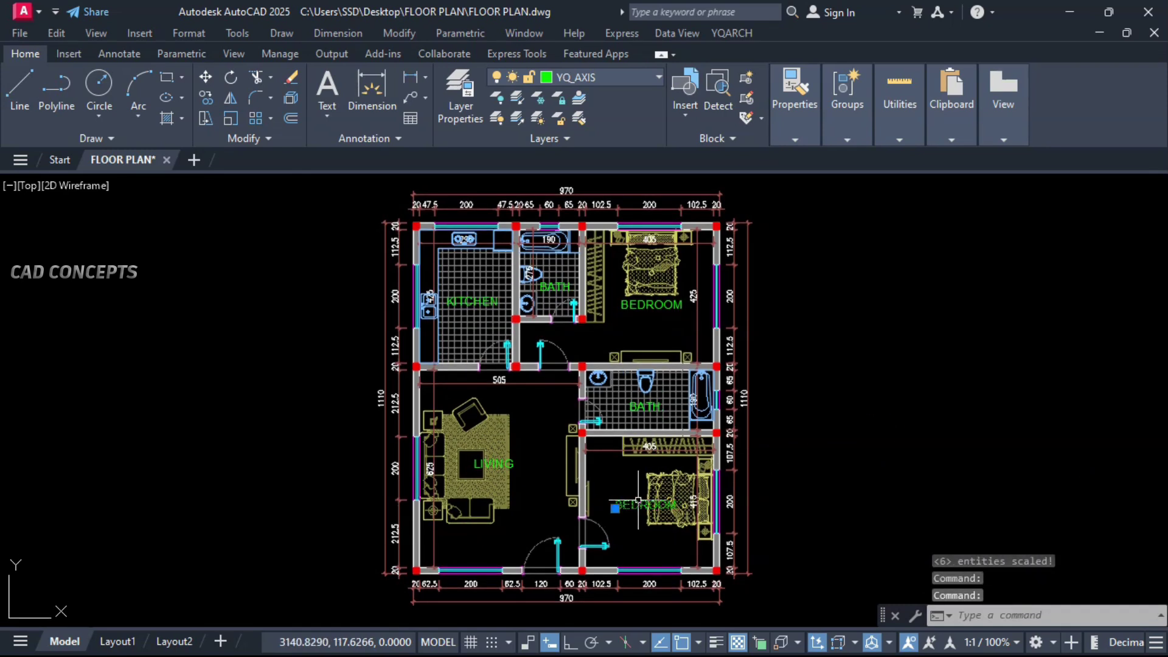
pyautogui.write('co')
pyautogui.press('Return')
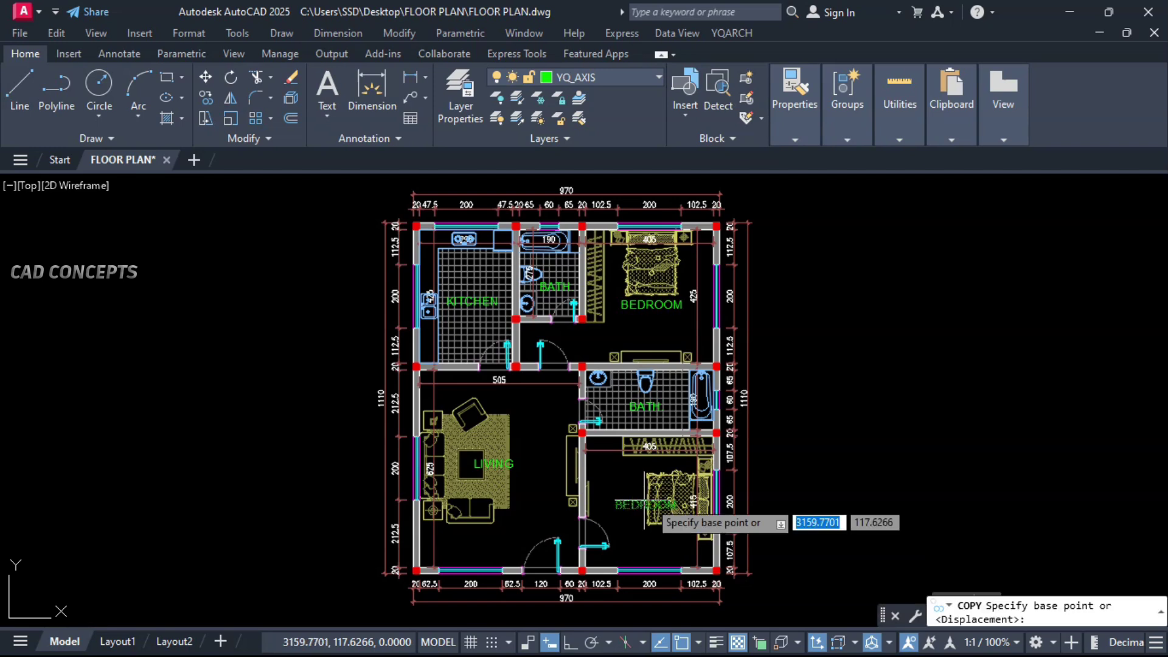
pyautogui.moveTo(772, 474); pyautogui.dragTo(778, 405, button='middle')
pyautogui.click(953, 327)
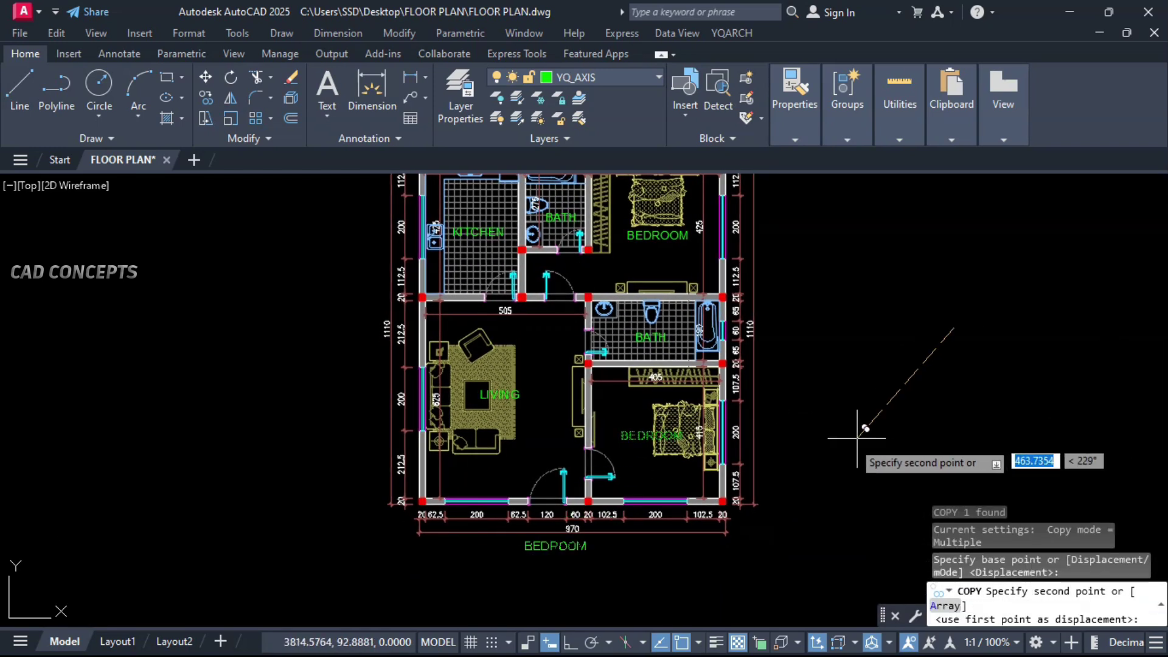
pyautogui.click(795, 455)
pyautogui.press('Escape')
# Retype the copied label as 'FLOOR PLAN'.
pyautogui.click(468, 563)
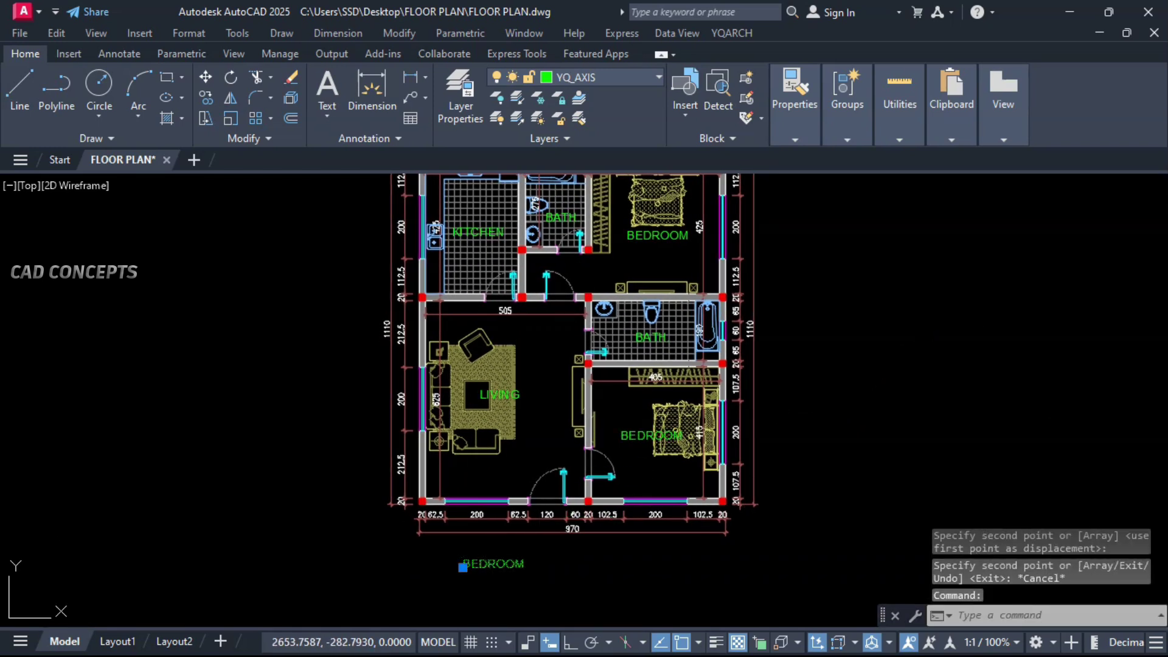
pyautogui.doubleClick(491, 562)
pyautogui.write('FLOOR PLAN')
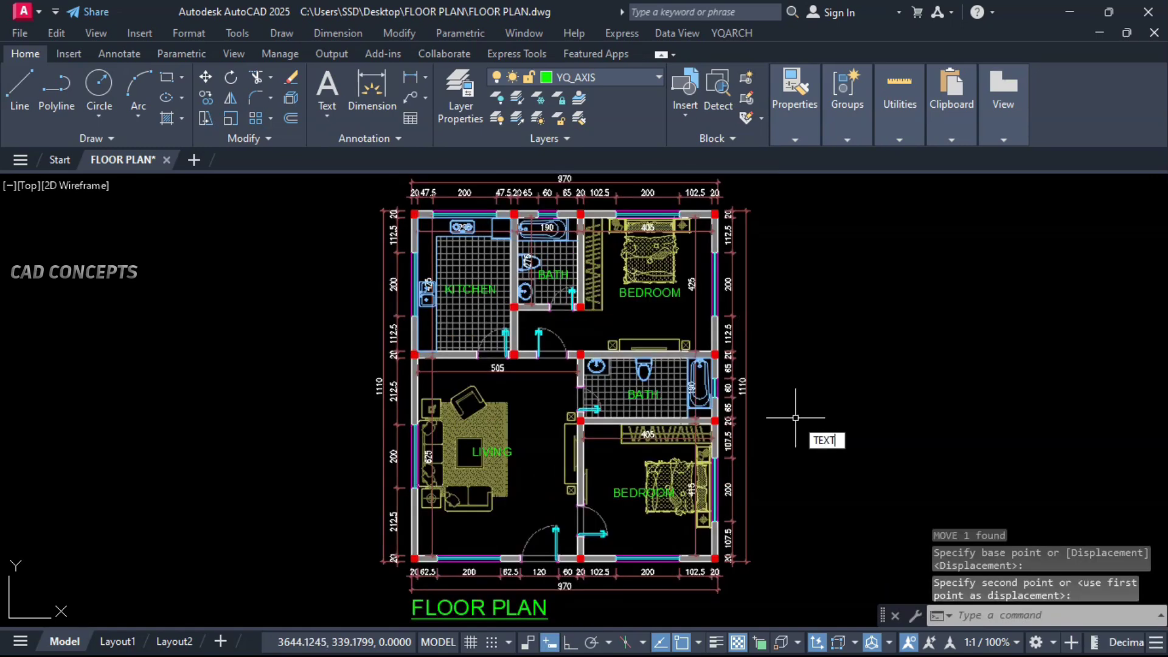
# Mask the six room labels with TEXTMASK wipeouts, window-selecting the plan's text.
pyautogui.write('TEXTMASK')
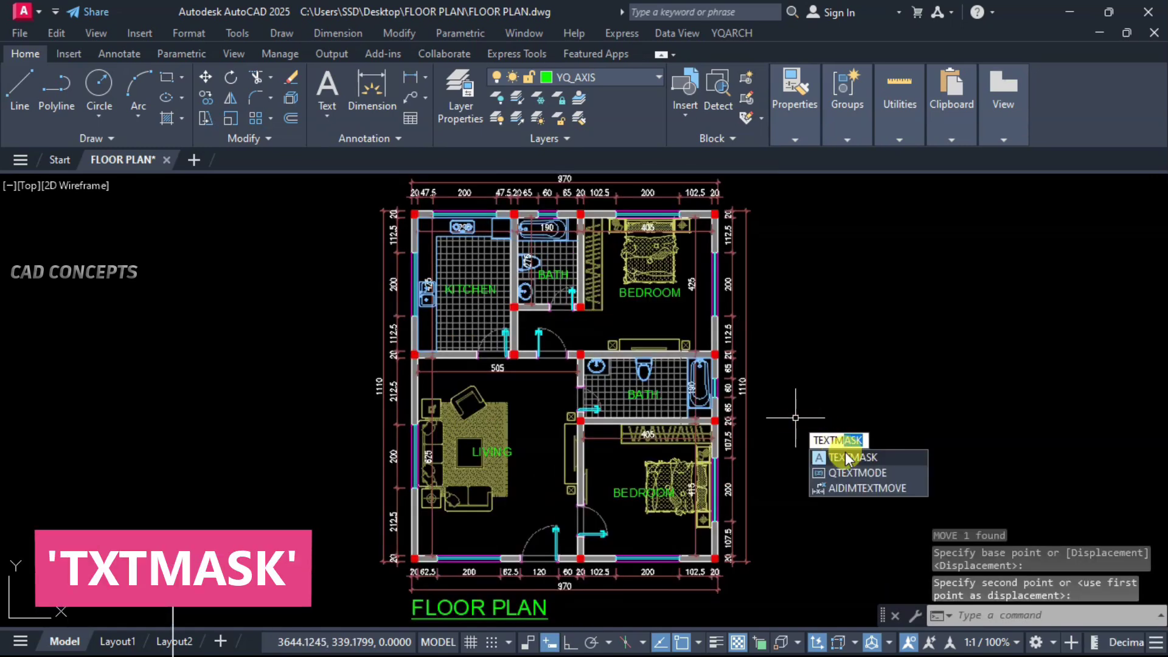
pyautogui.press('Return')
pyautogui.click(767, 192)
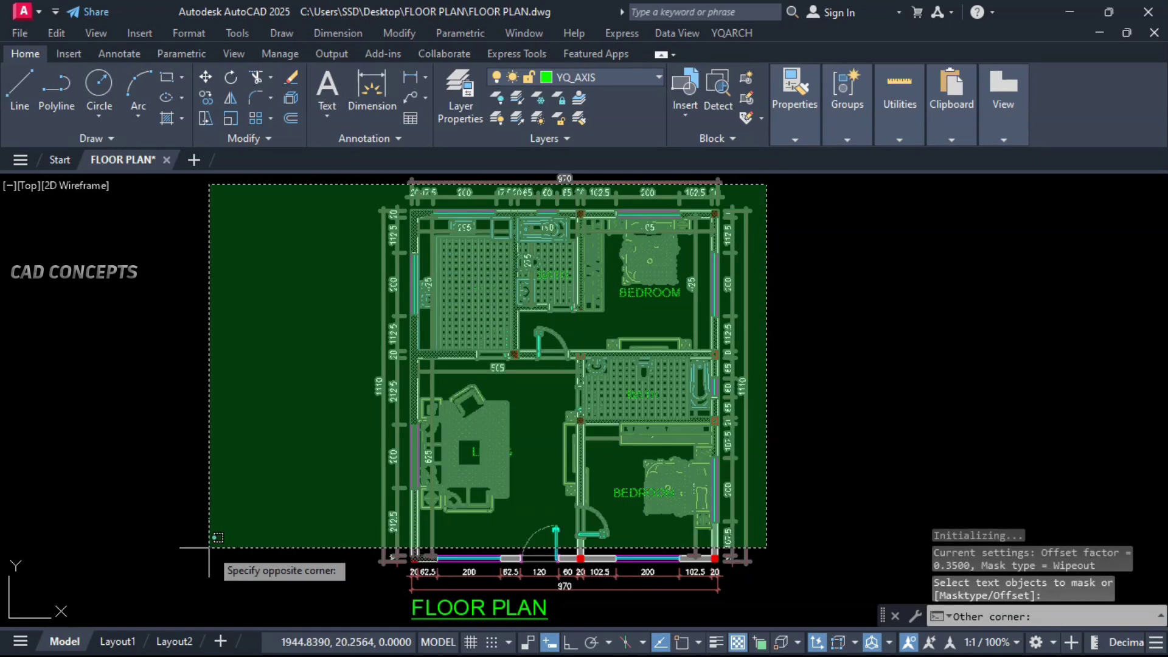
pyautogui.click(208, 549)
pyautogui.rightClick(792, 314)
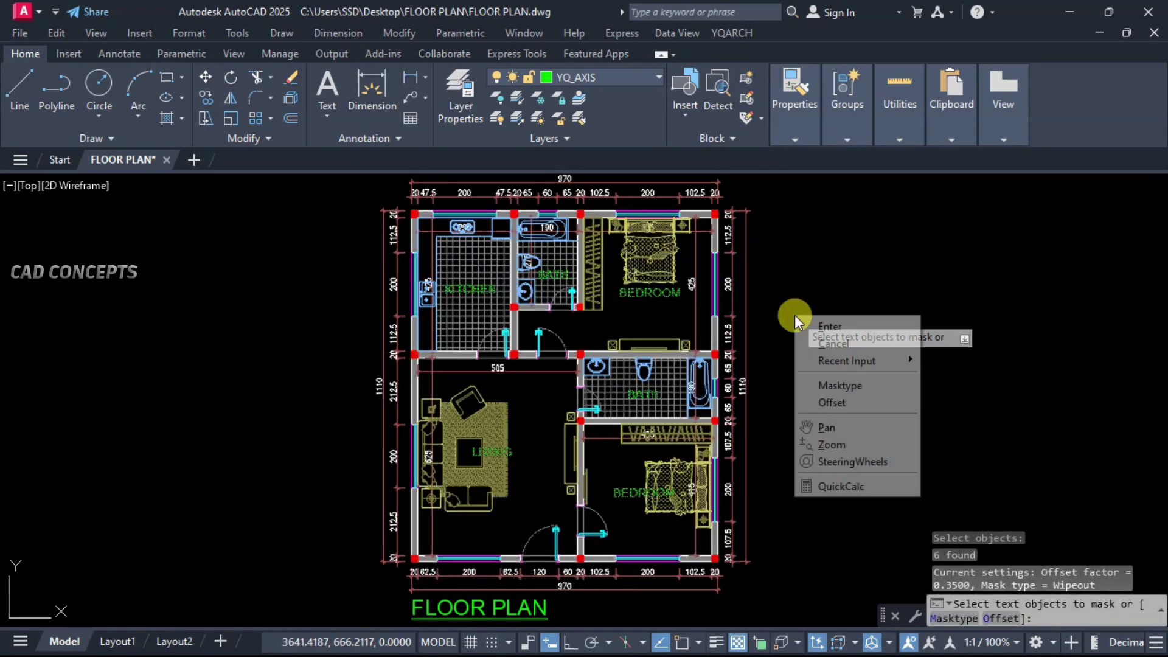
pyautogui.click(813, 323)
pyautogui.moveTo(837, 412); pyautogui.dragTo(842, 413, button='middle')
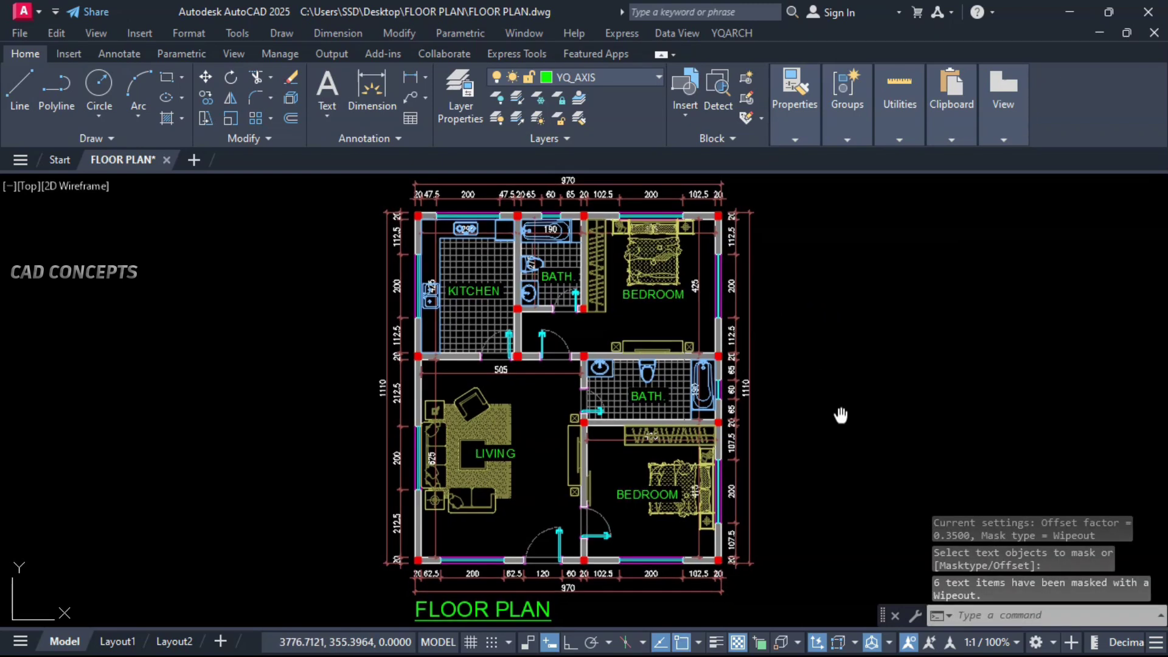
# Begin moving the FLOOR PLAN title, setting its base point.
pyautogui.click(534, 610)
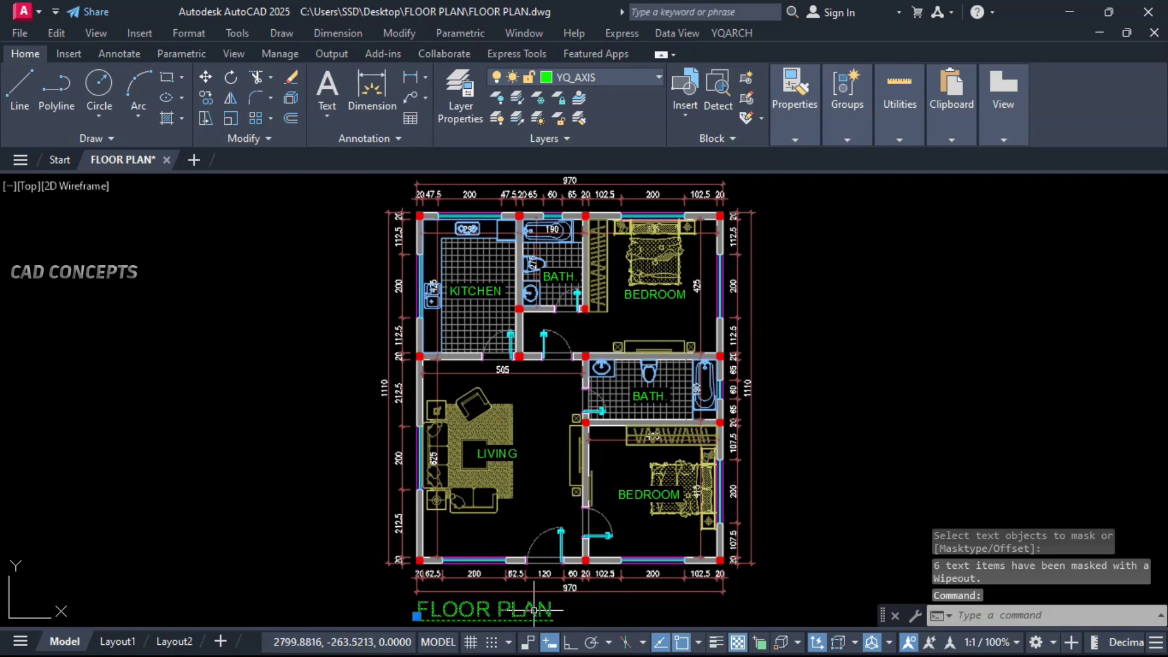
pyautogui.write('m')
pyautogui.press('Return')
pyautogui.click(852, 510)
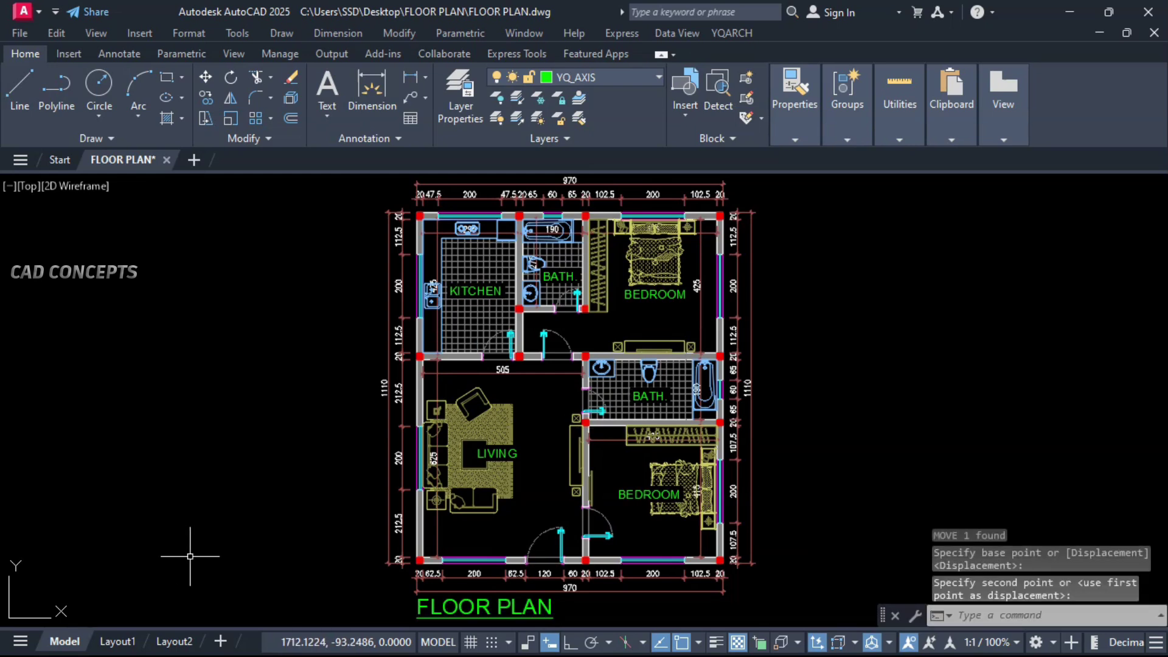
# Save the drawing with QSAVE, then zoom and pan to review the living room area.
pyautogui.write('QSAVE')
pyautogui.press('Return')
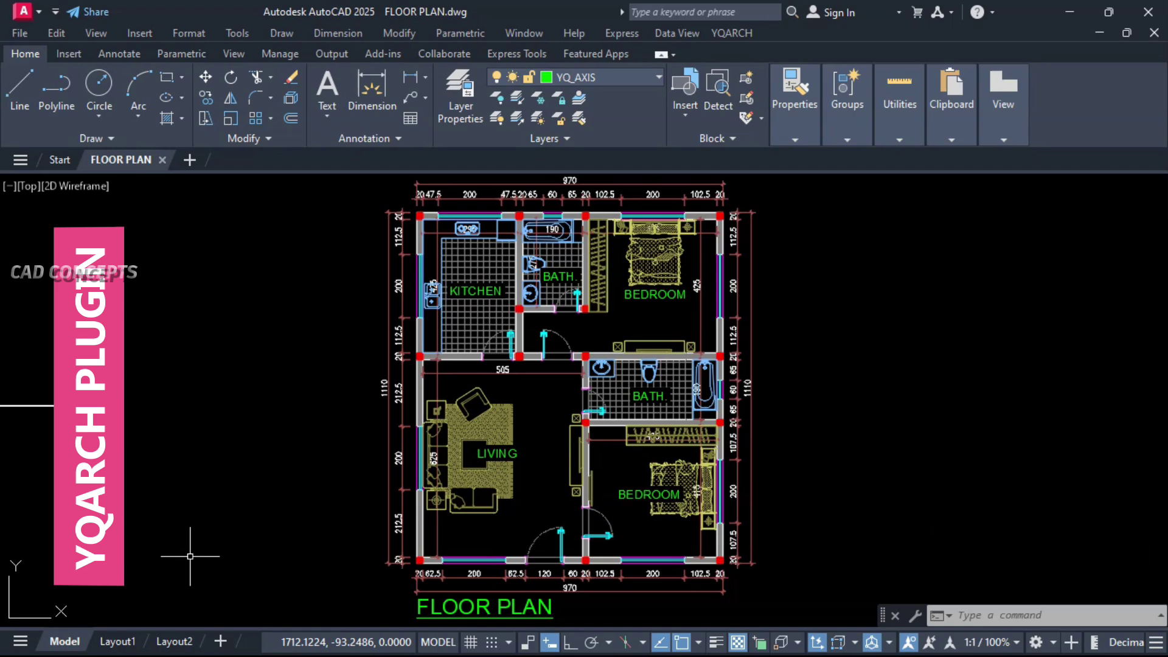
pyautogui.scroll(2, 360, 200)
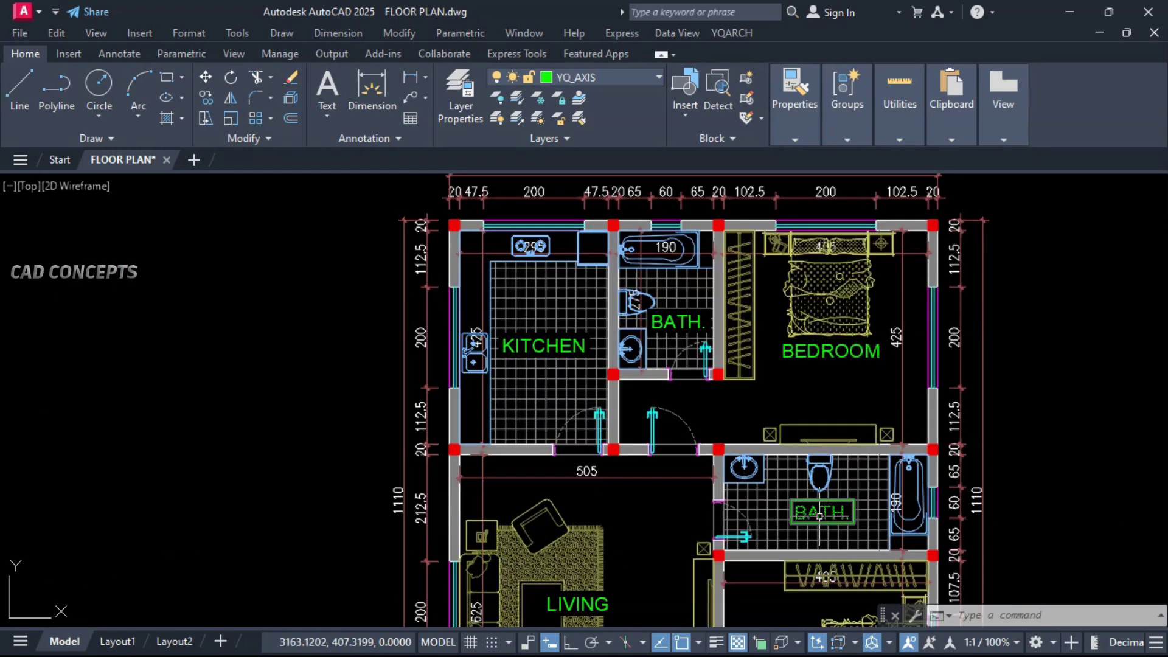
pyautogui.moveTo(650, 560); pyautogui.dragTo(631, 357, button='middle')
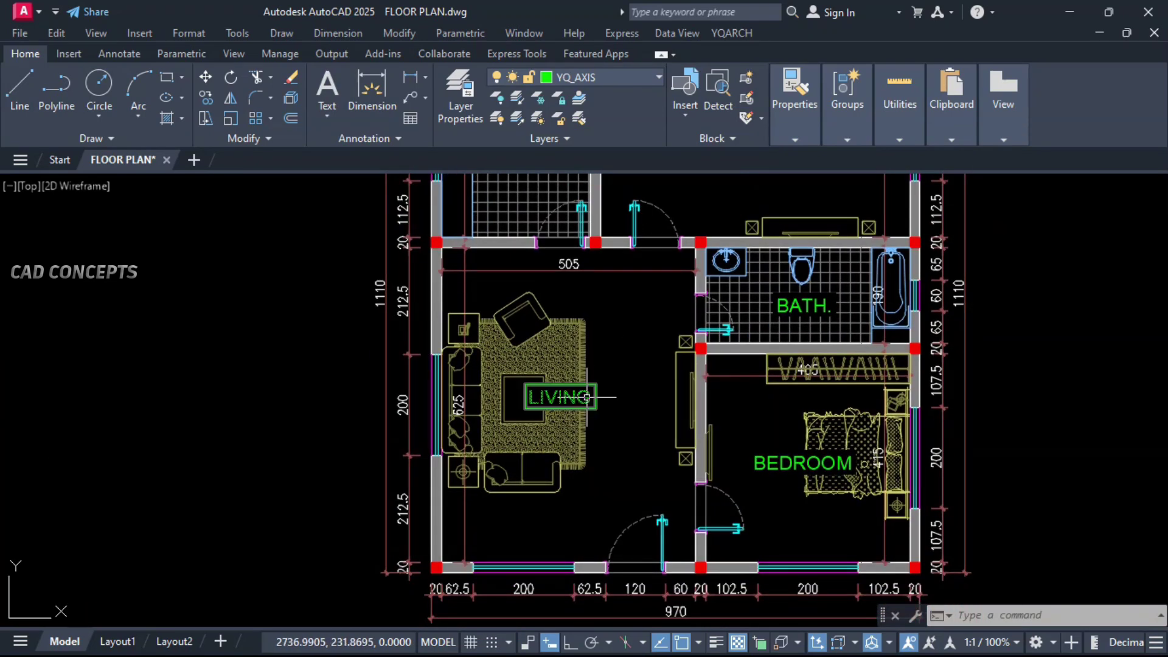
pyautogui.scroll(-2, 517, 523)
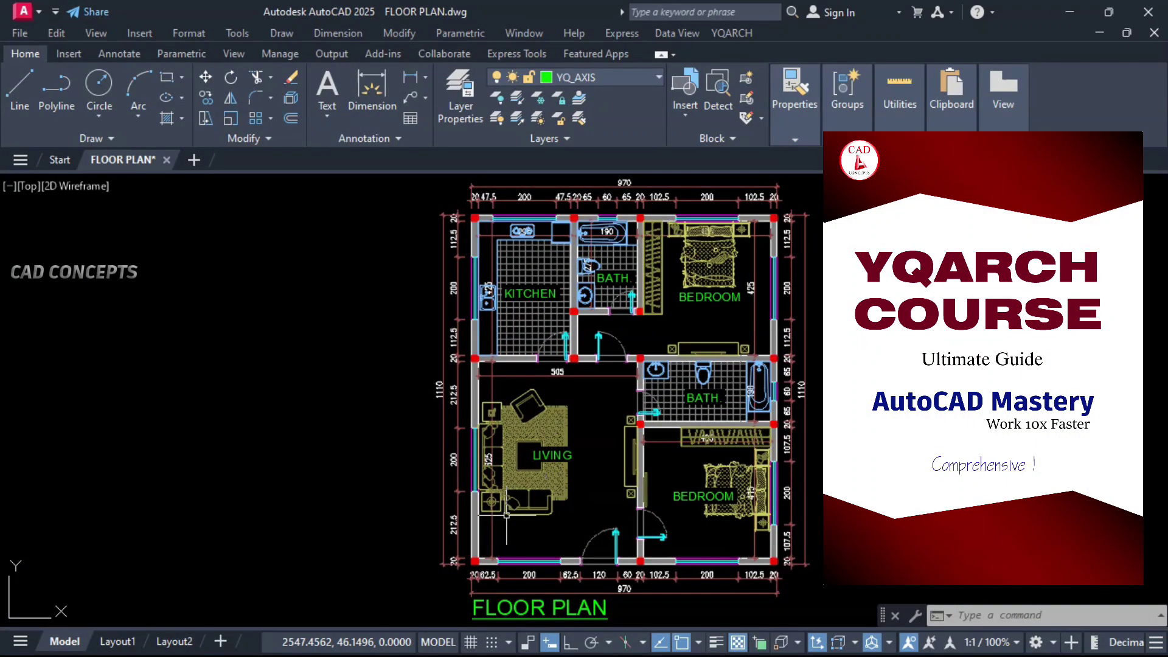